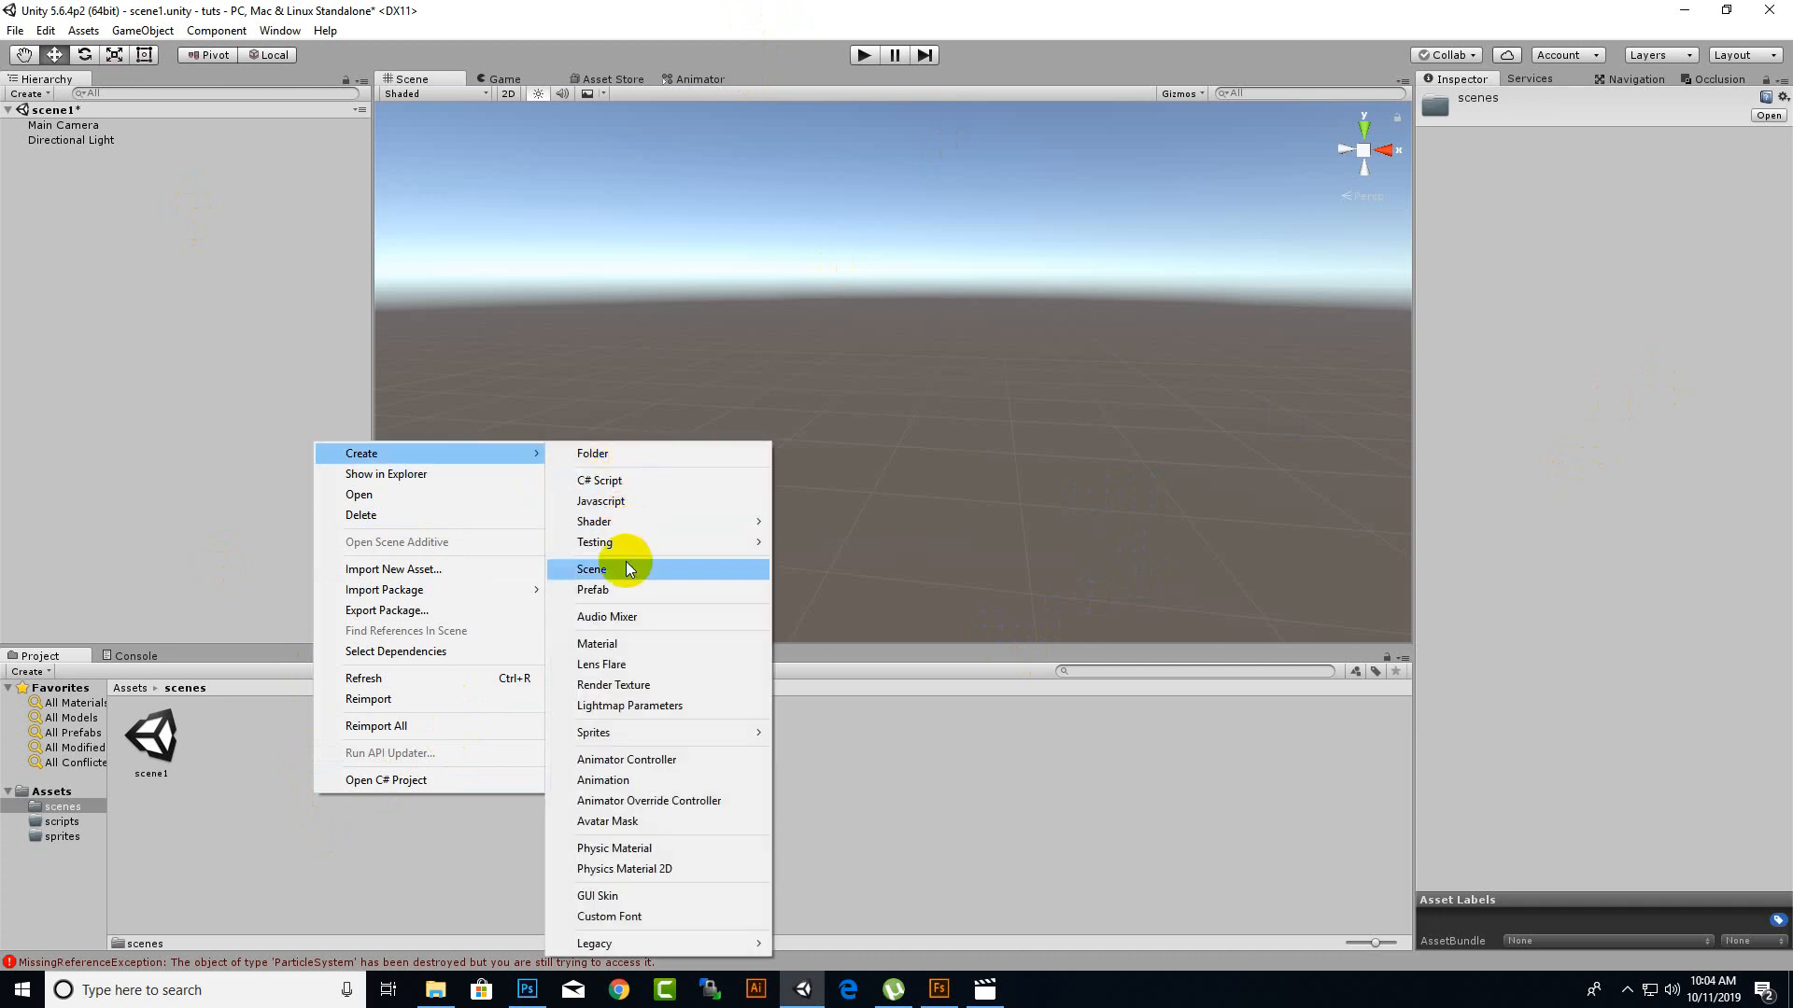
Create a scene named fireeffect in the scenes folder and open it.
click(705, 569)
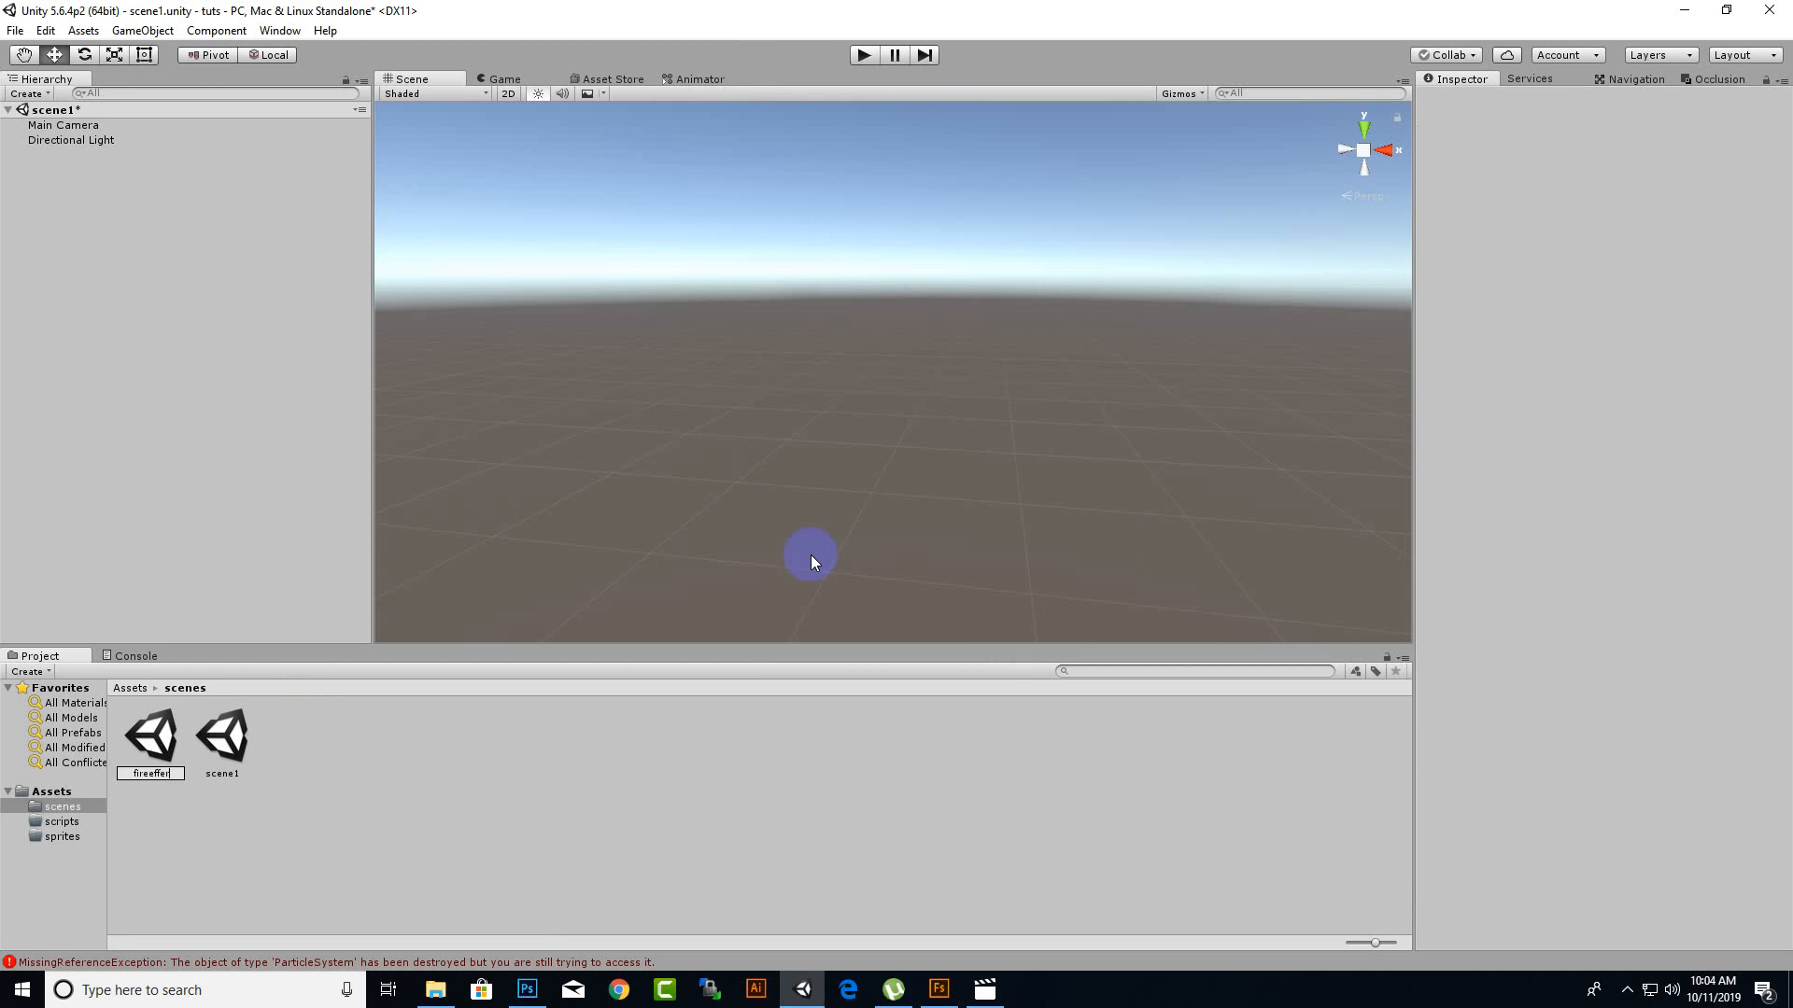
key(Return)
key(Return)
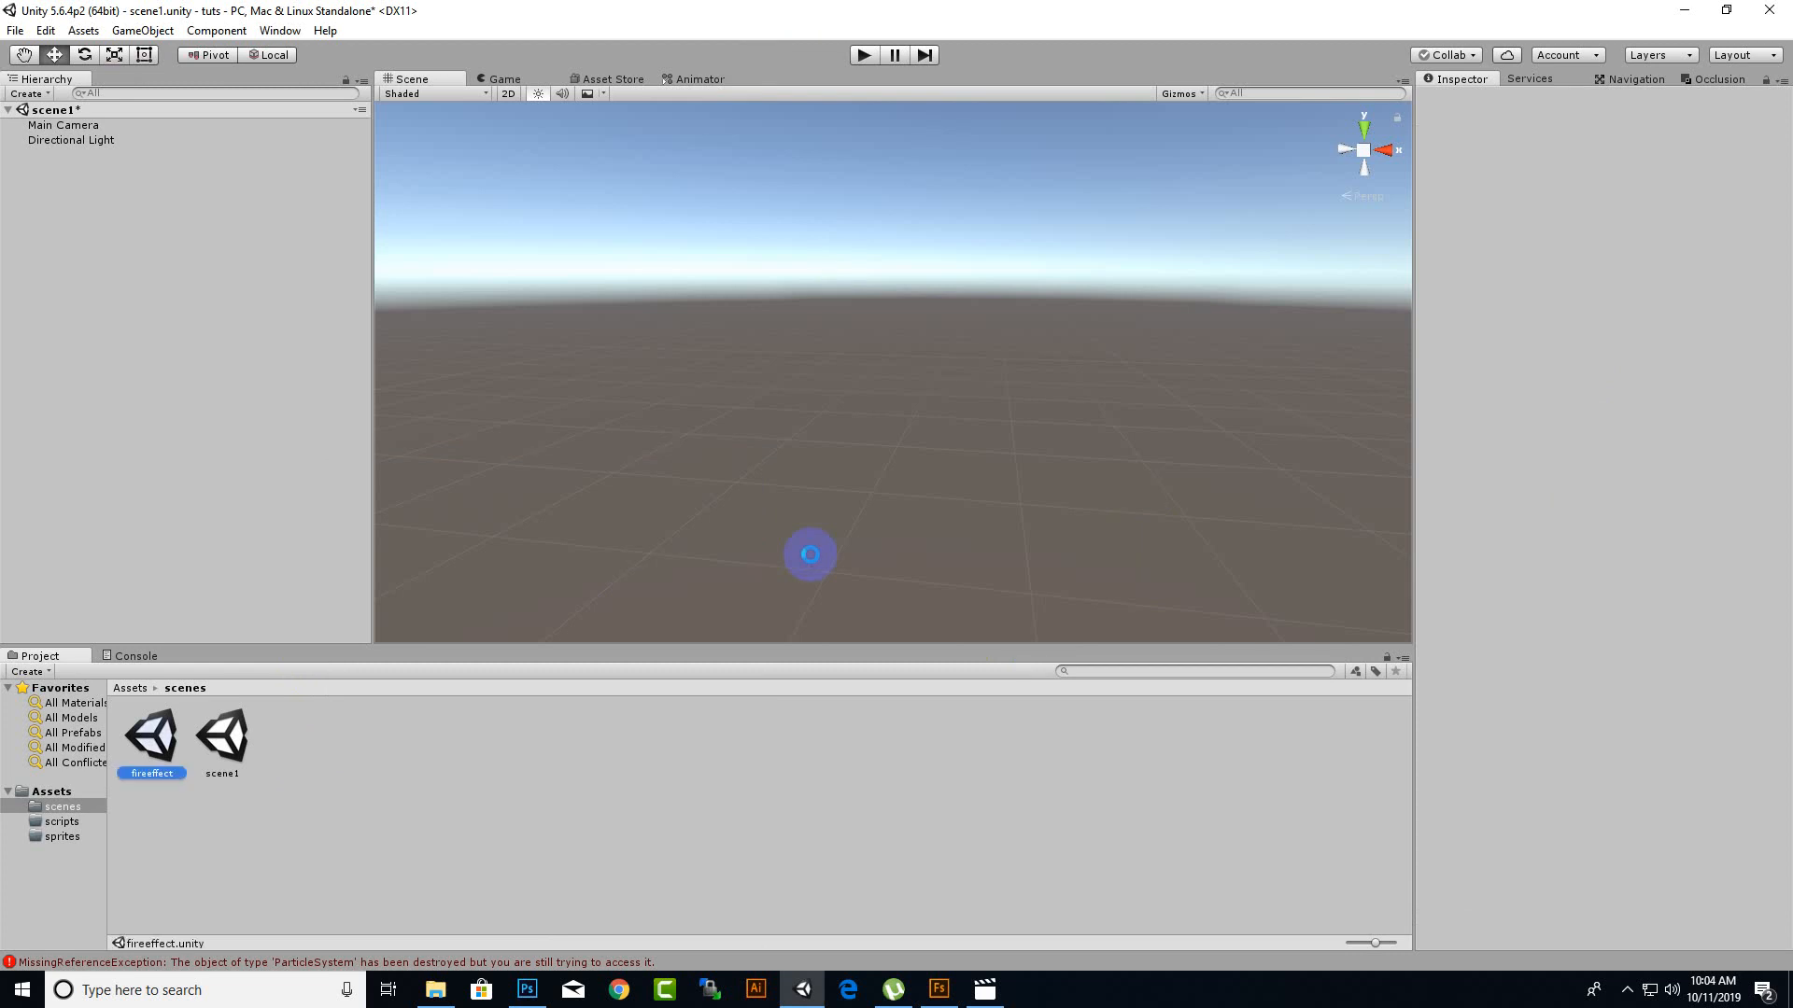
click(867, 532)
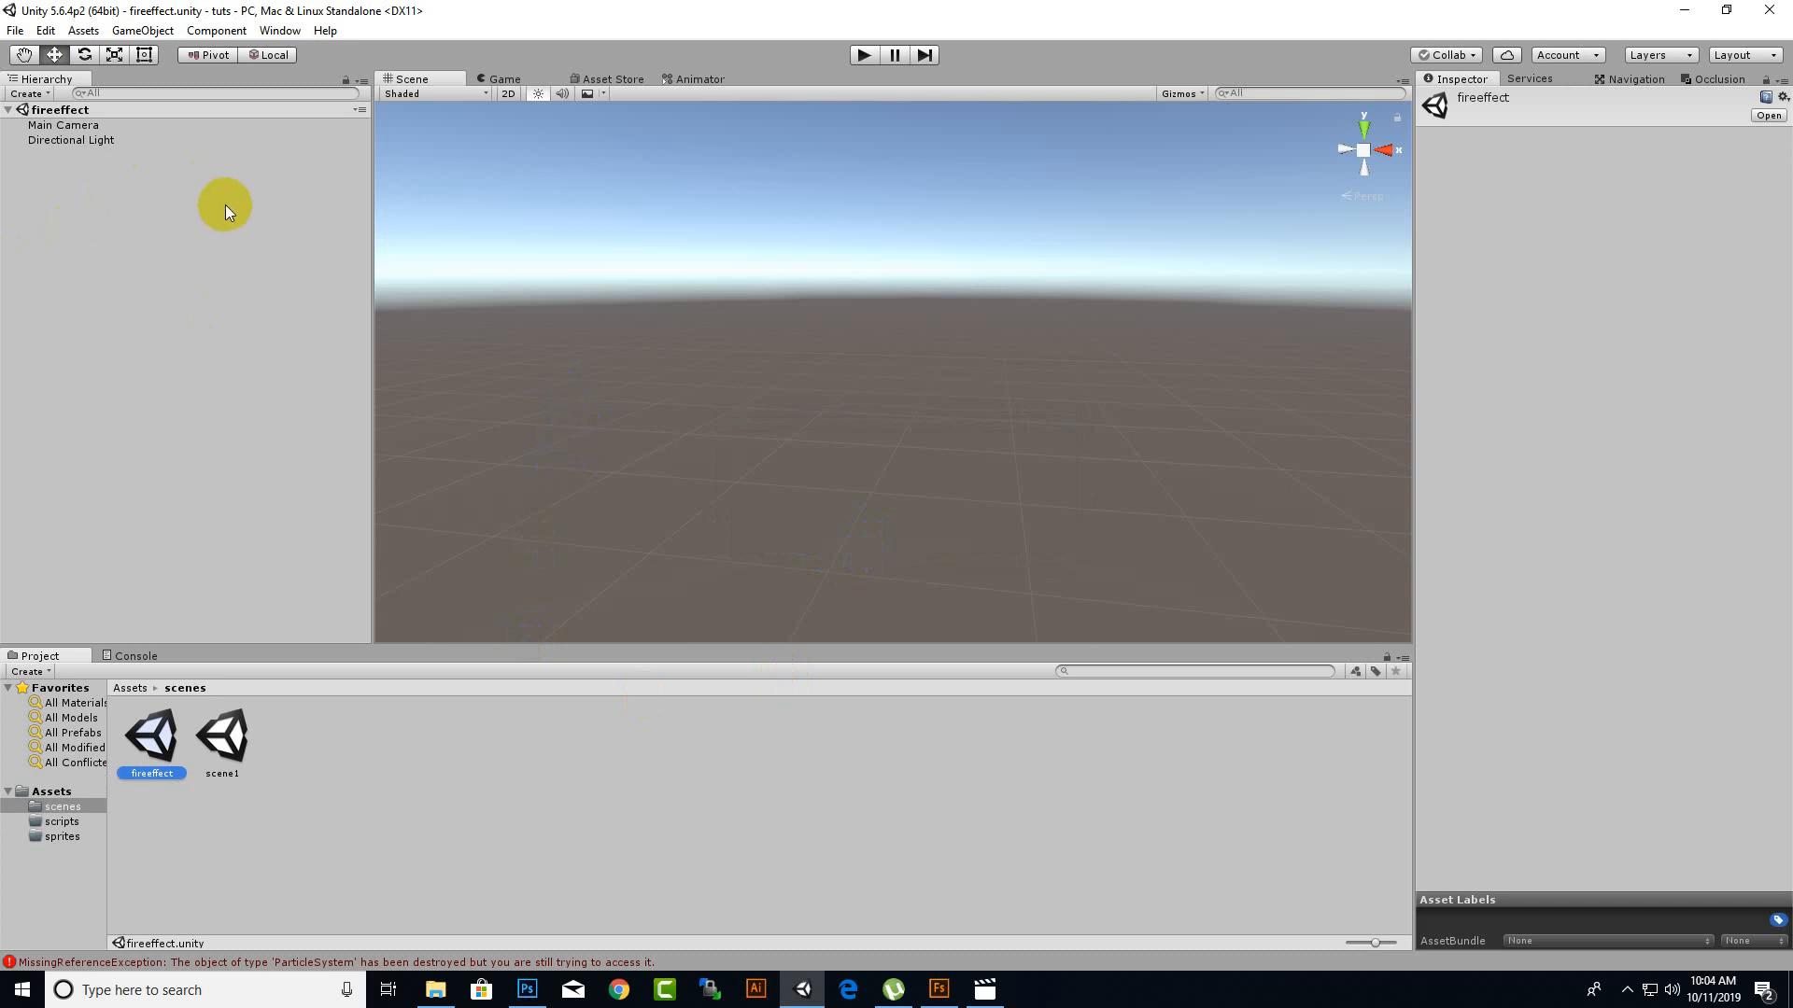
Add a Particle System to the scene and expand its Shape module.
right_click(158, 187)
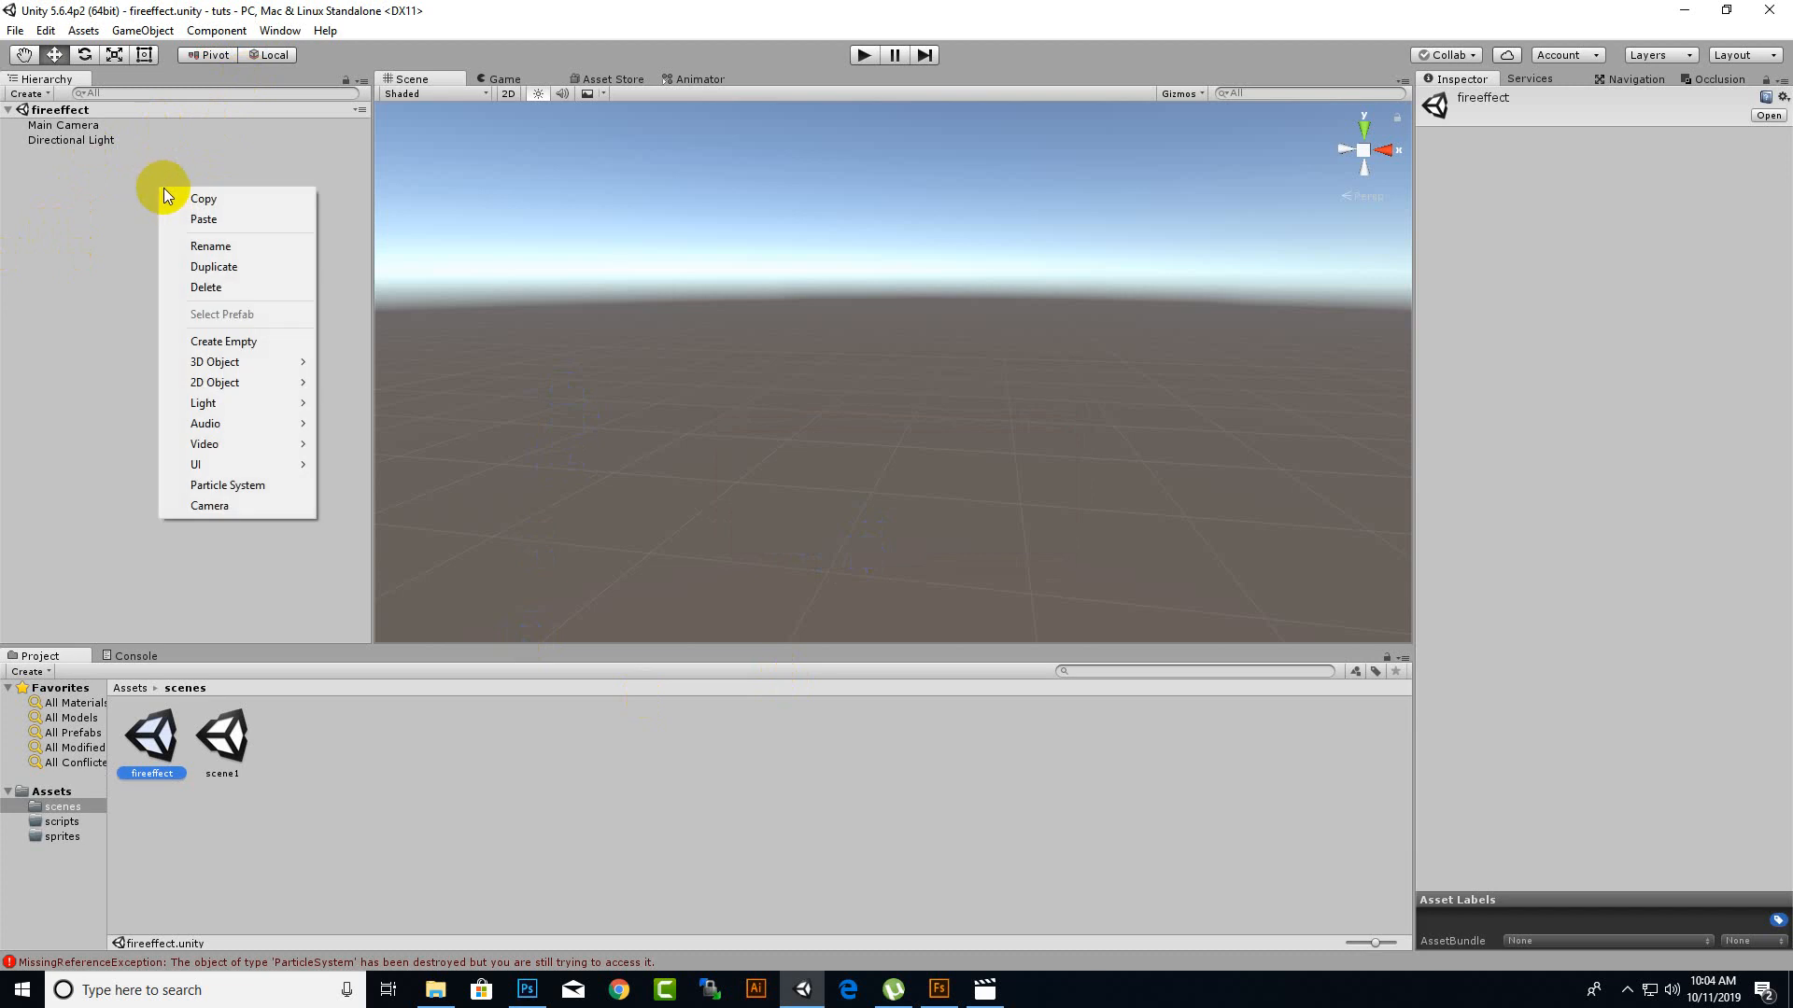
click(280, 490)
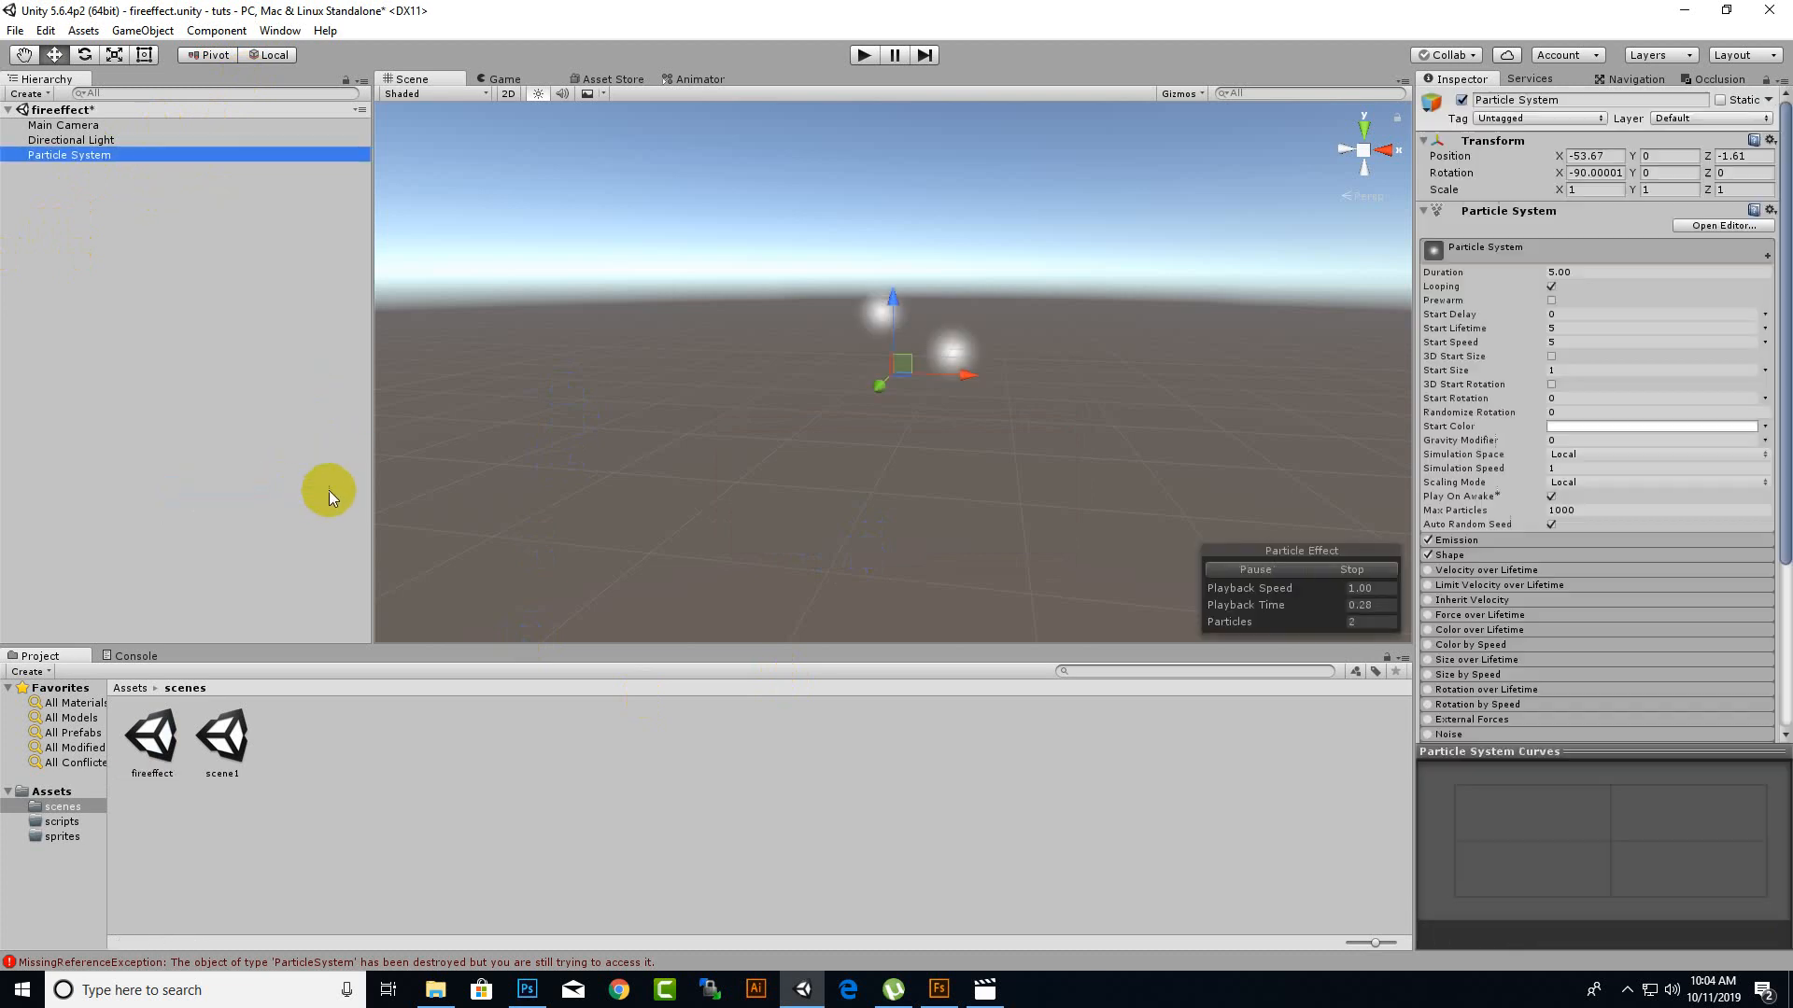
middle_drag(727, 386, 701, 505)
middle_drag(887, 541, 943, 468)
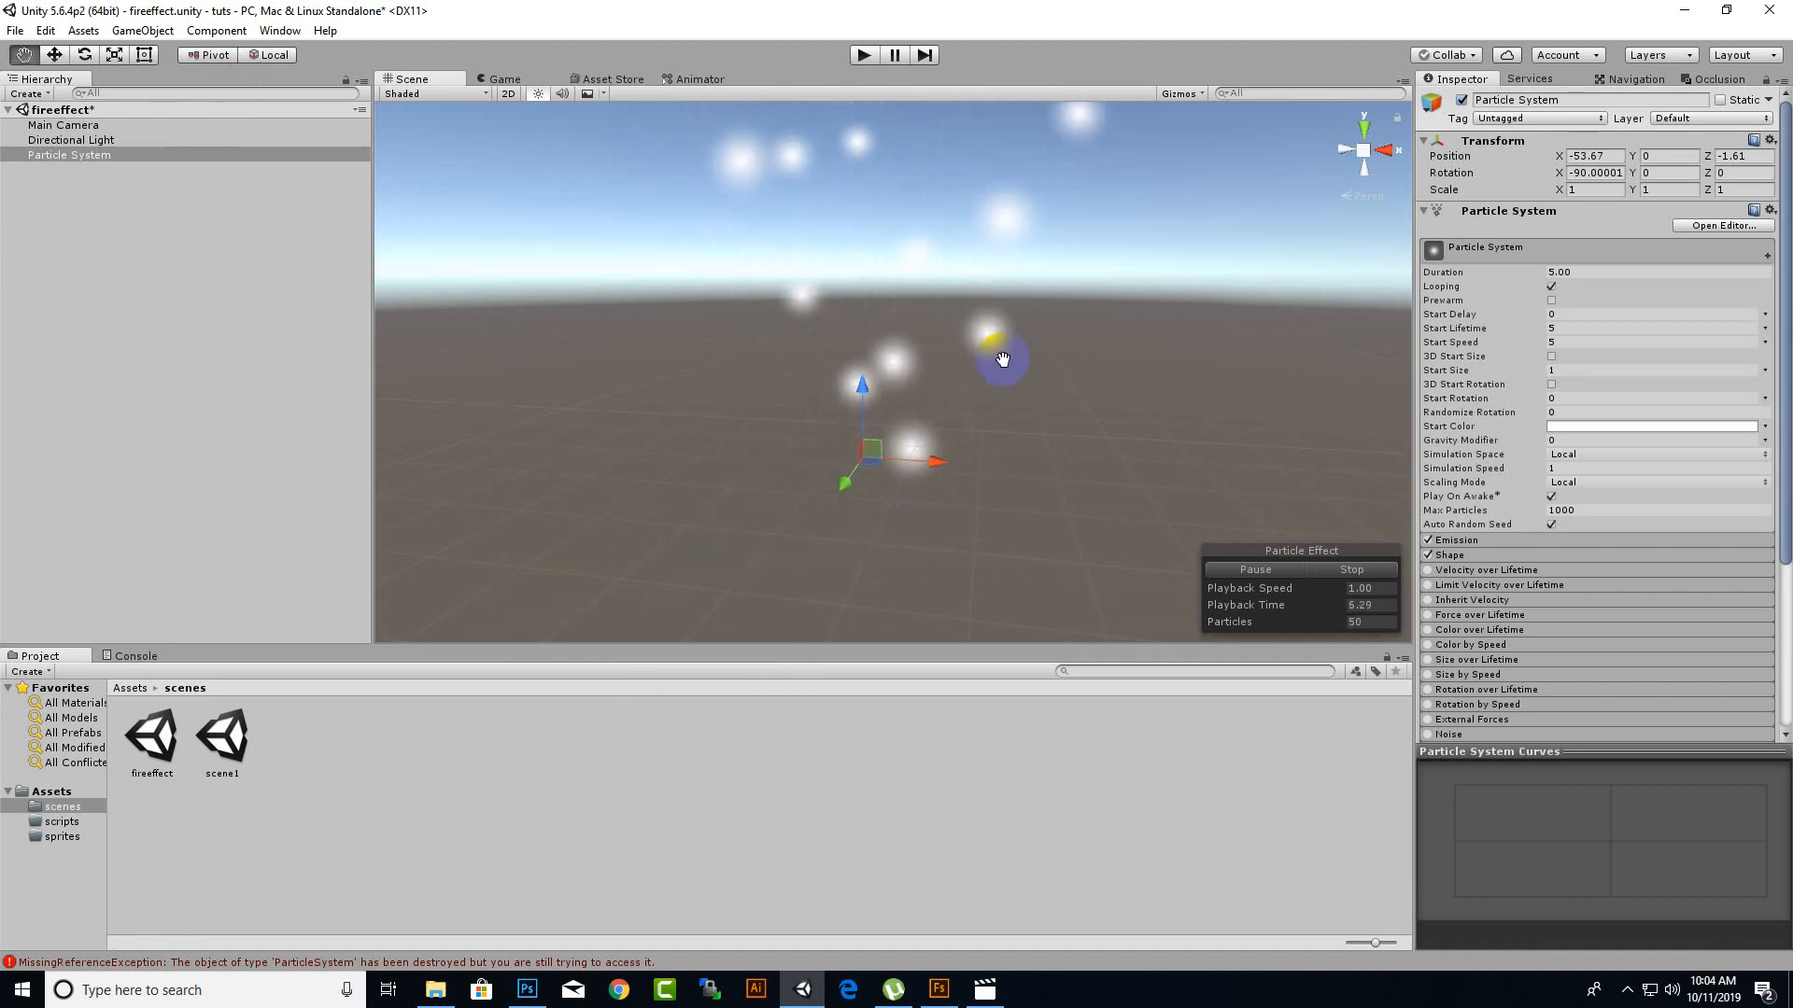
middle_drag(1002, 359, 1005, 372)
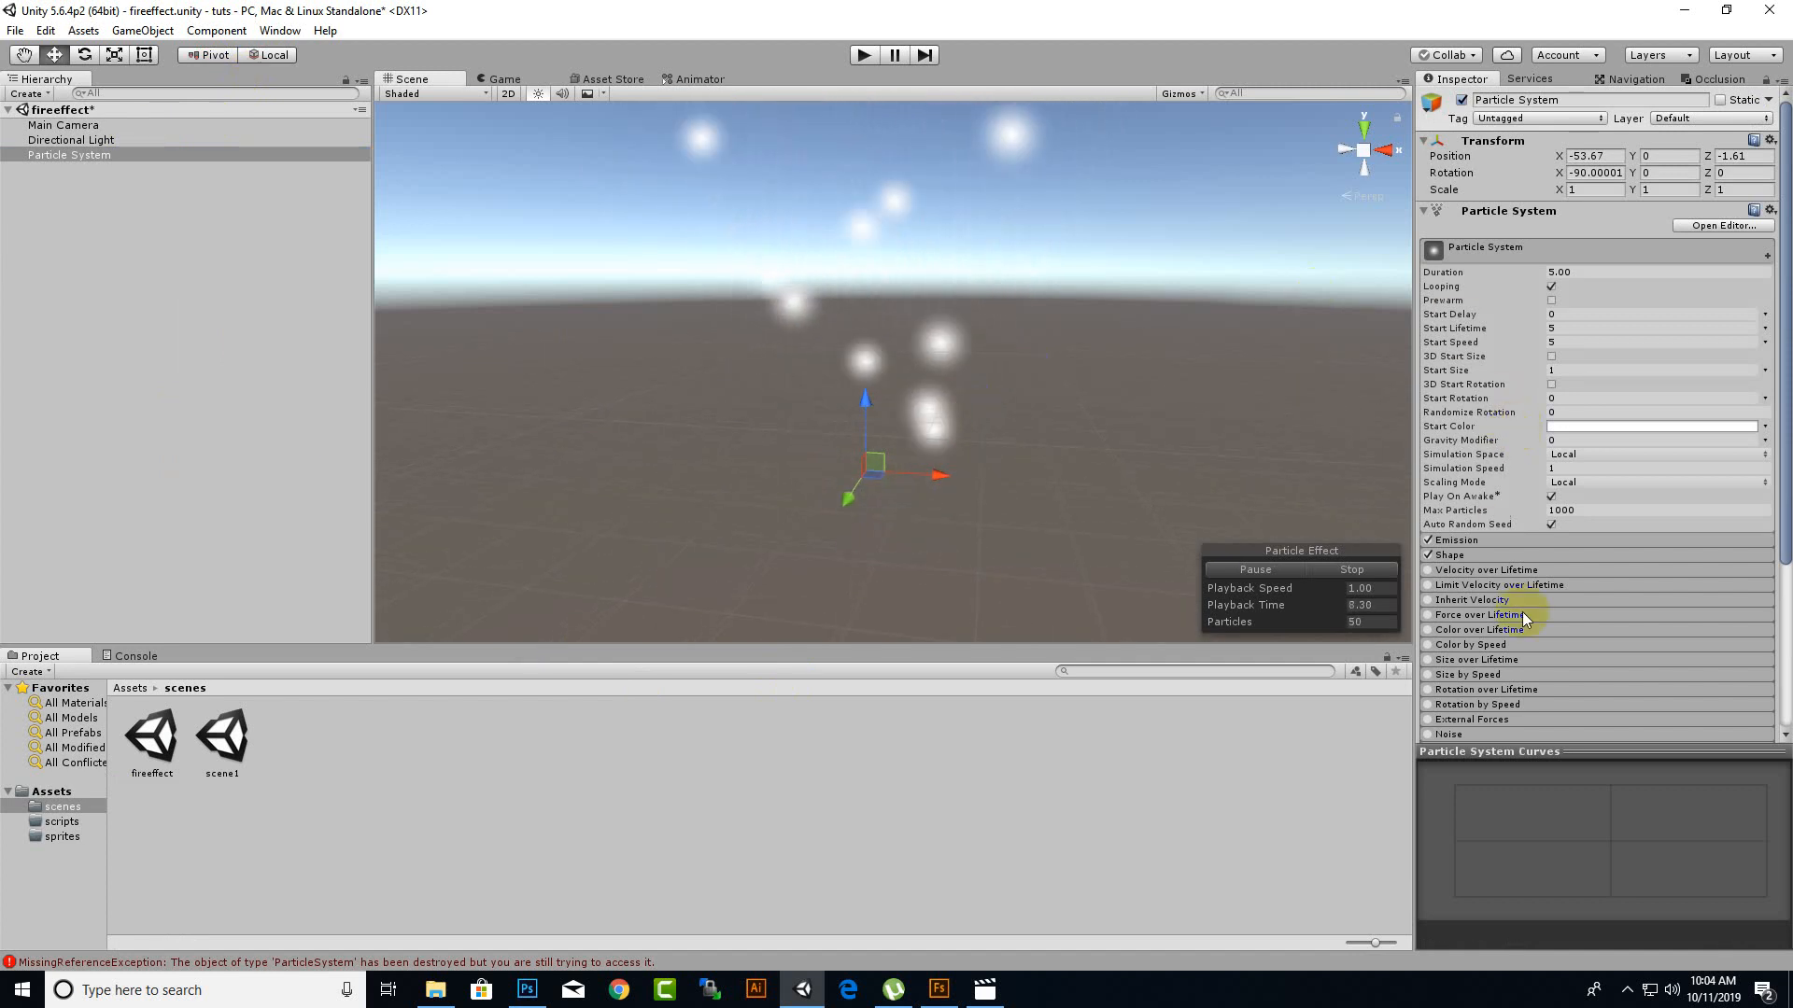
click(1470, 555)
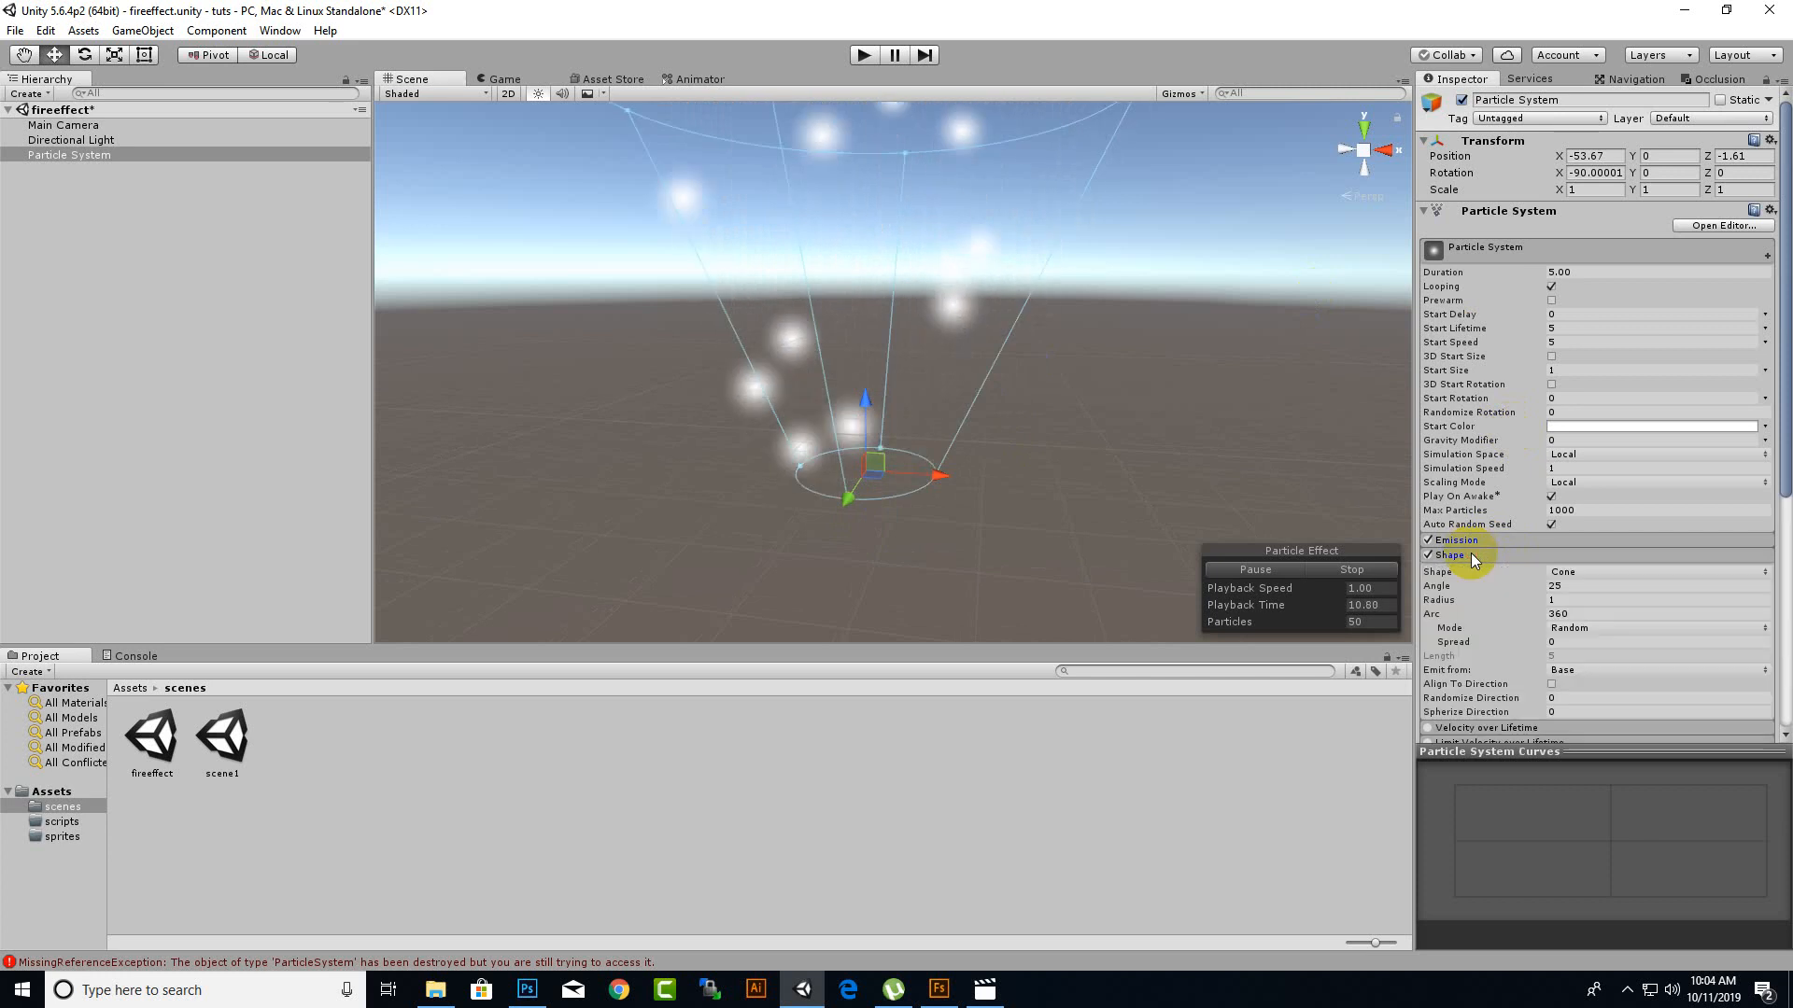
Try the Sphere and Hemisphere emitter shapes and return the shape to Cone.
click(1583, 573)
click(1590, 594)
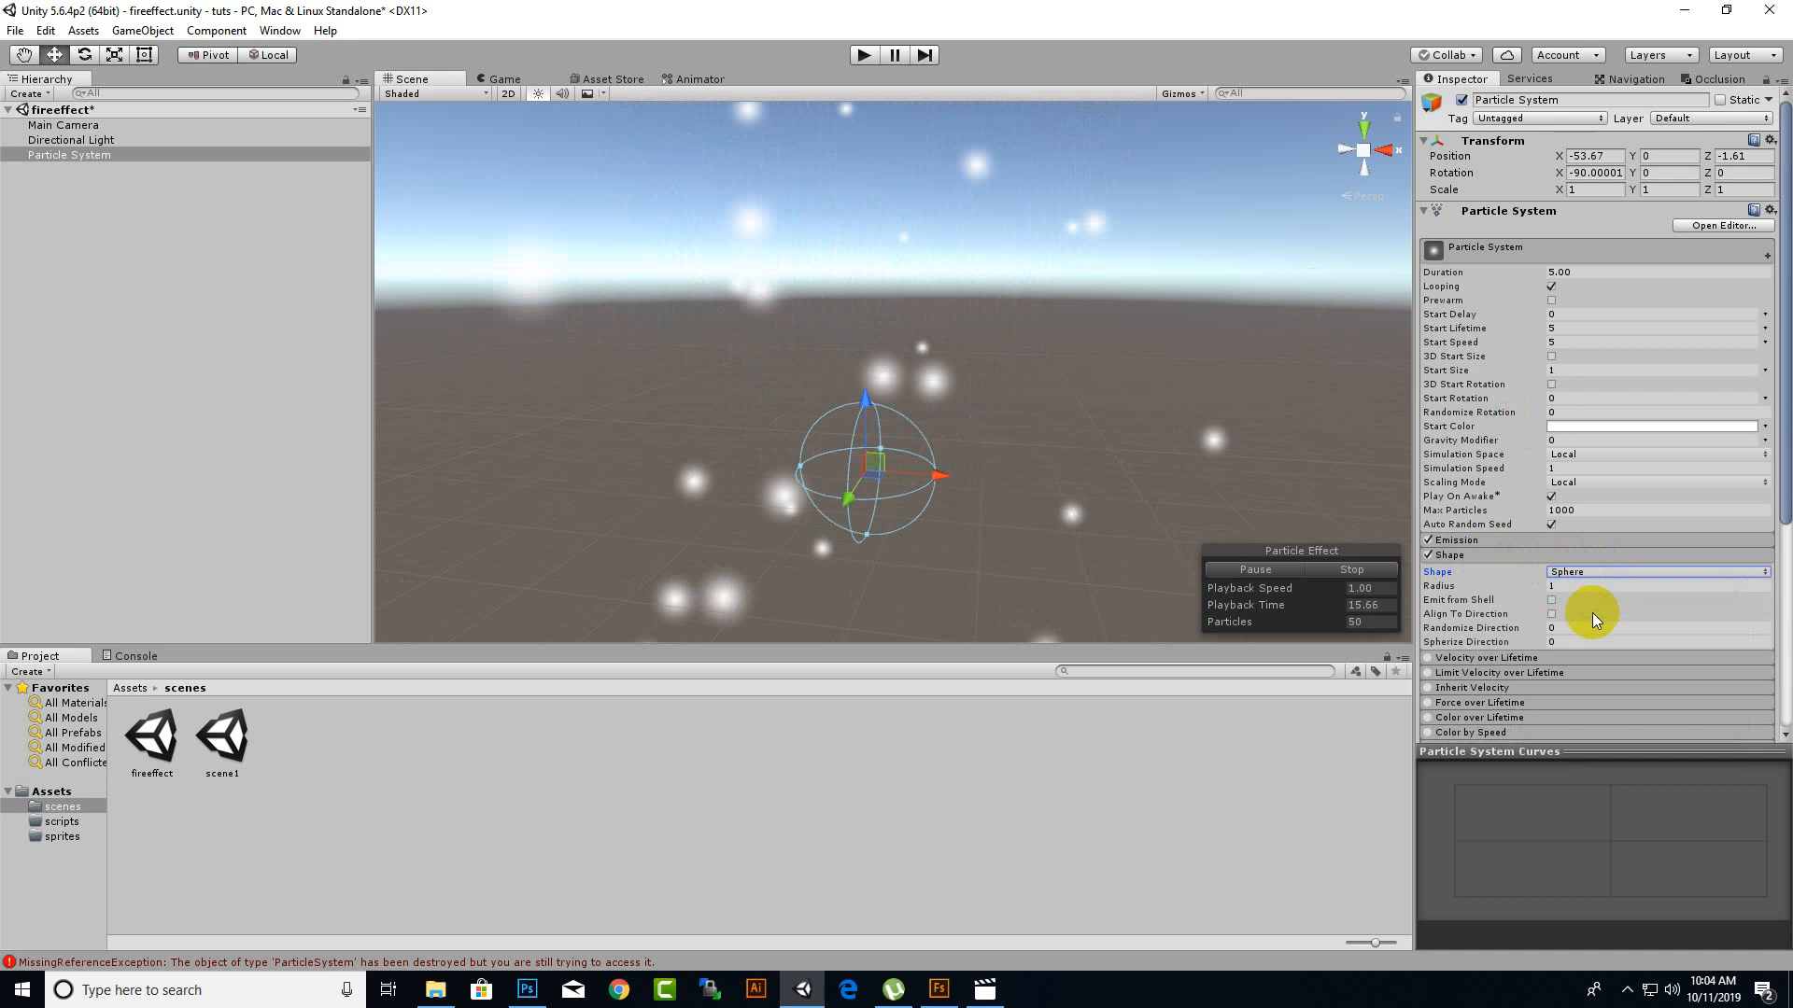
click(1600, 572)
click(1603, 612)
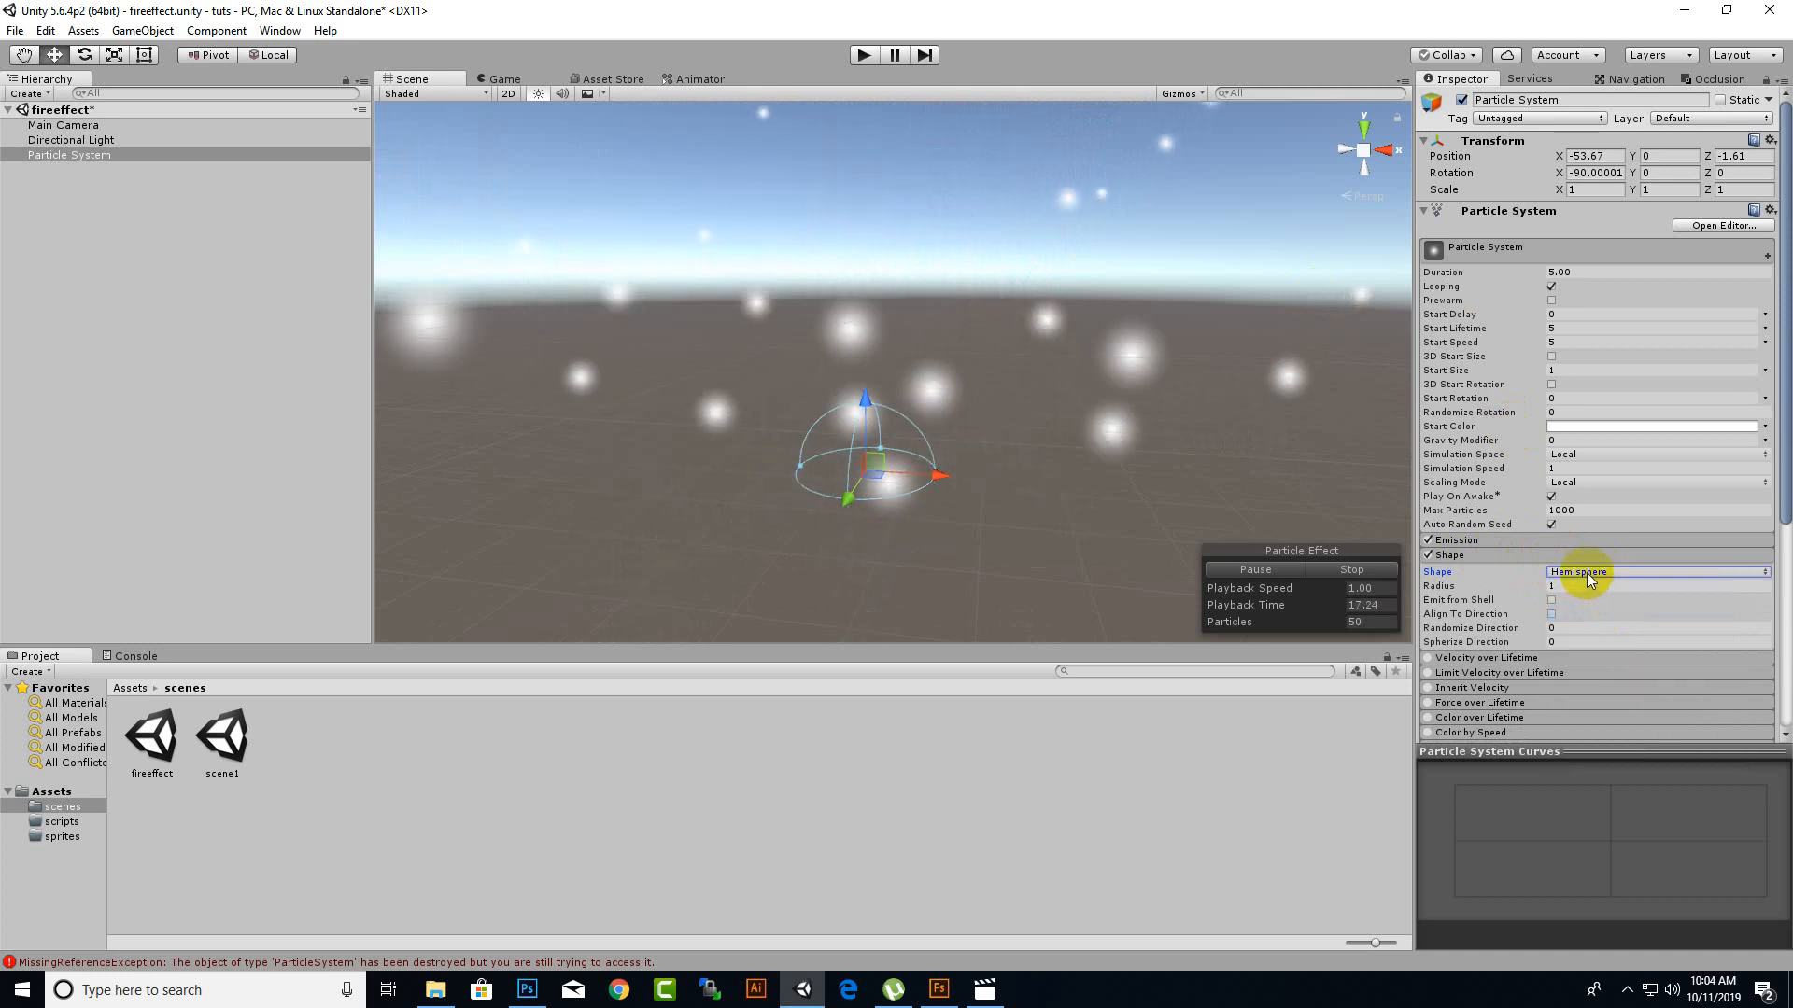
click(1589, 574)
click(1591, 633)
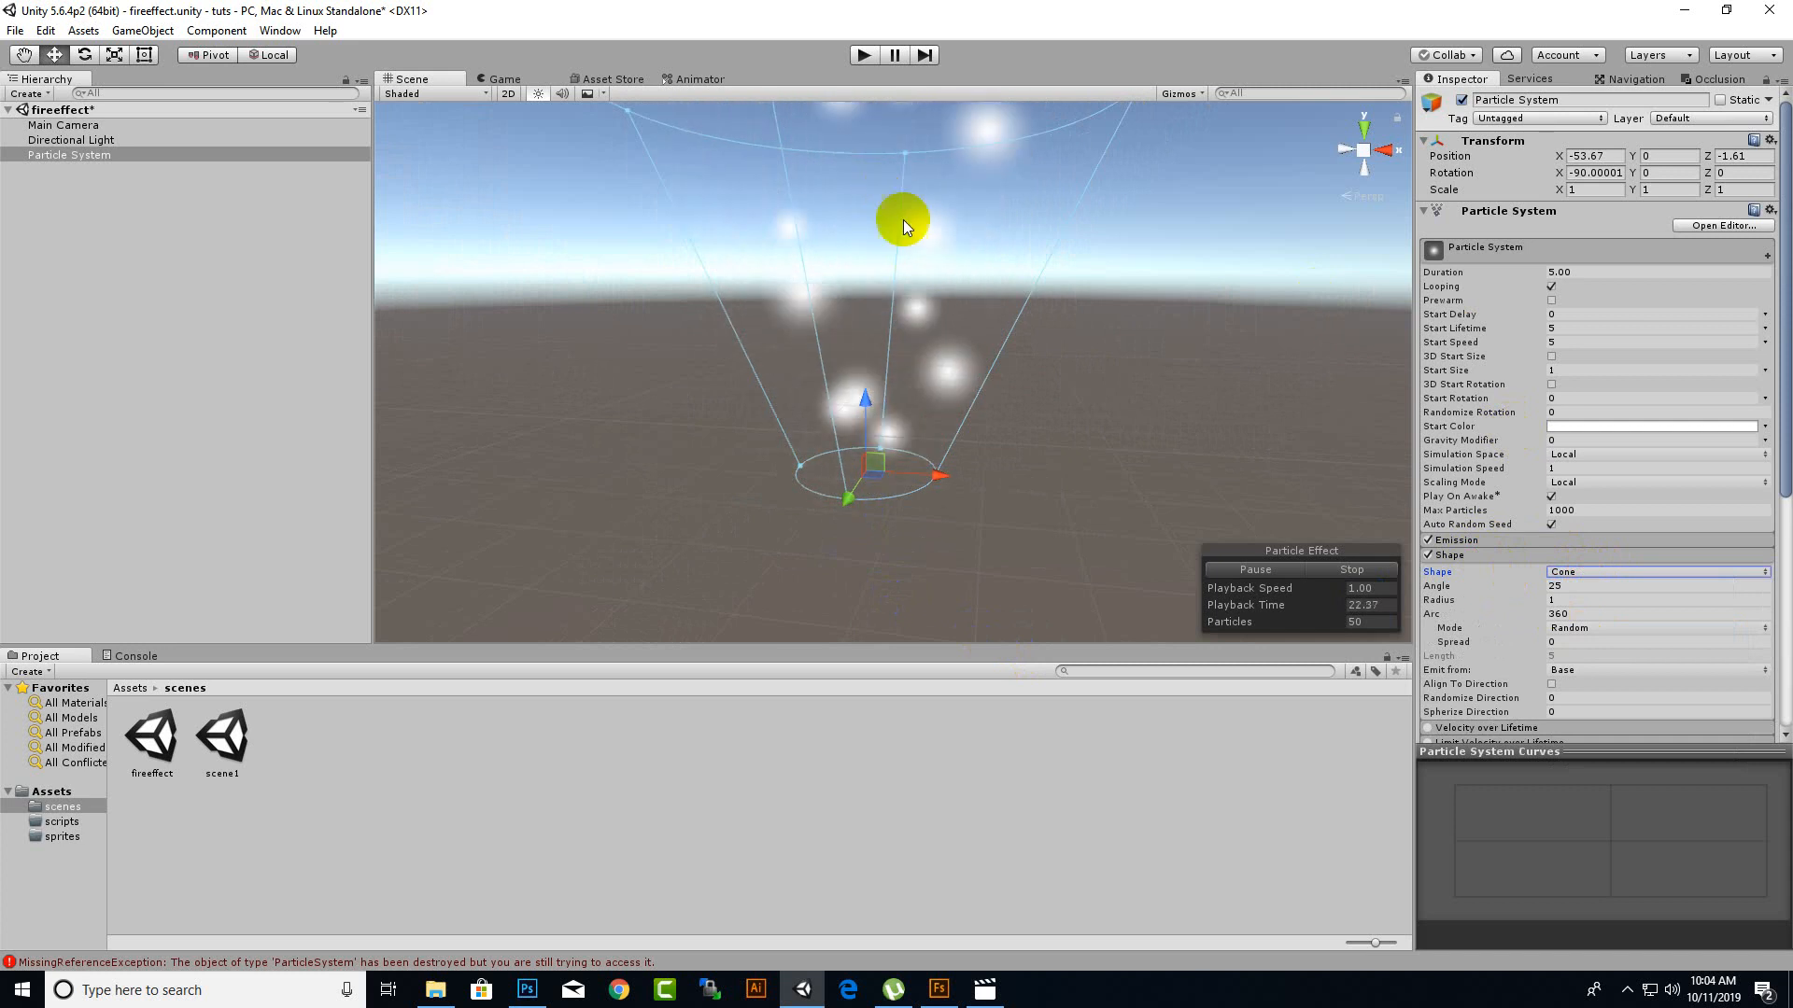
Set the cone emitter's angle to 1 so the particles rise in a nearly straight column.
click(1584, 585)
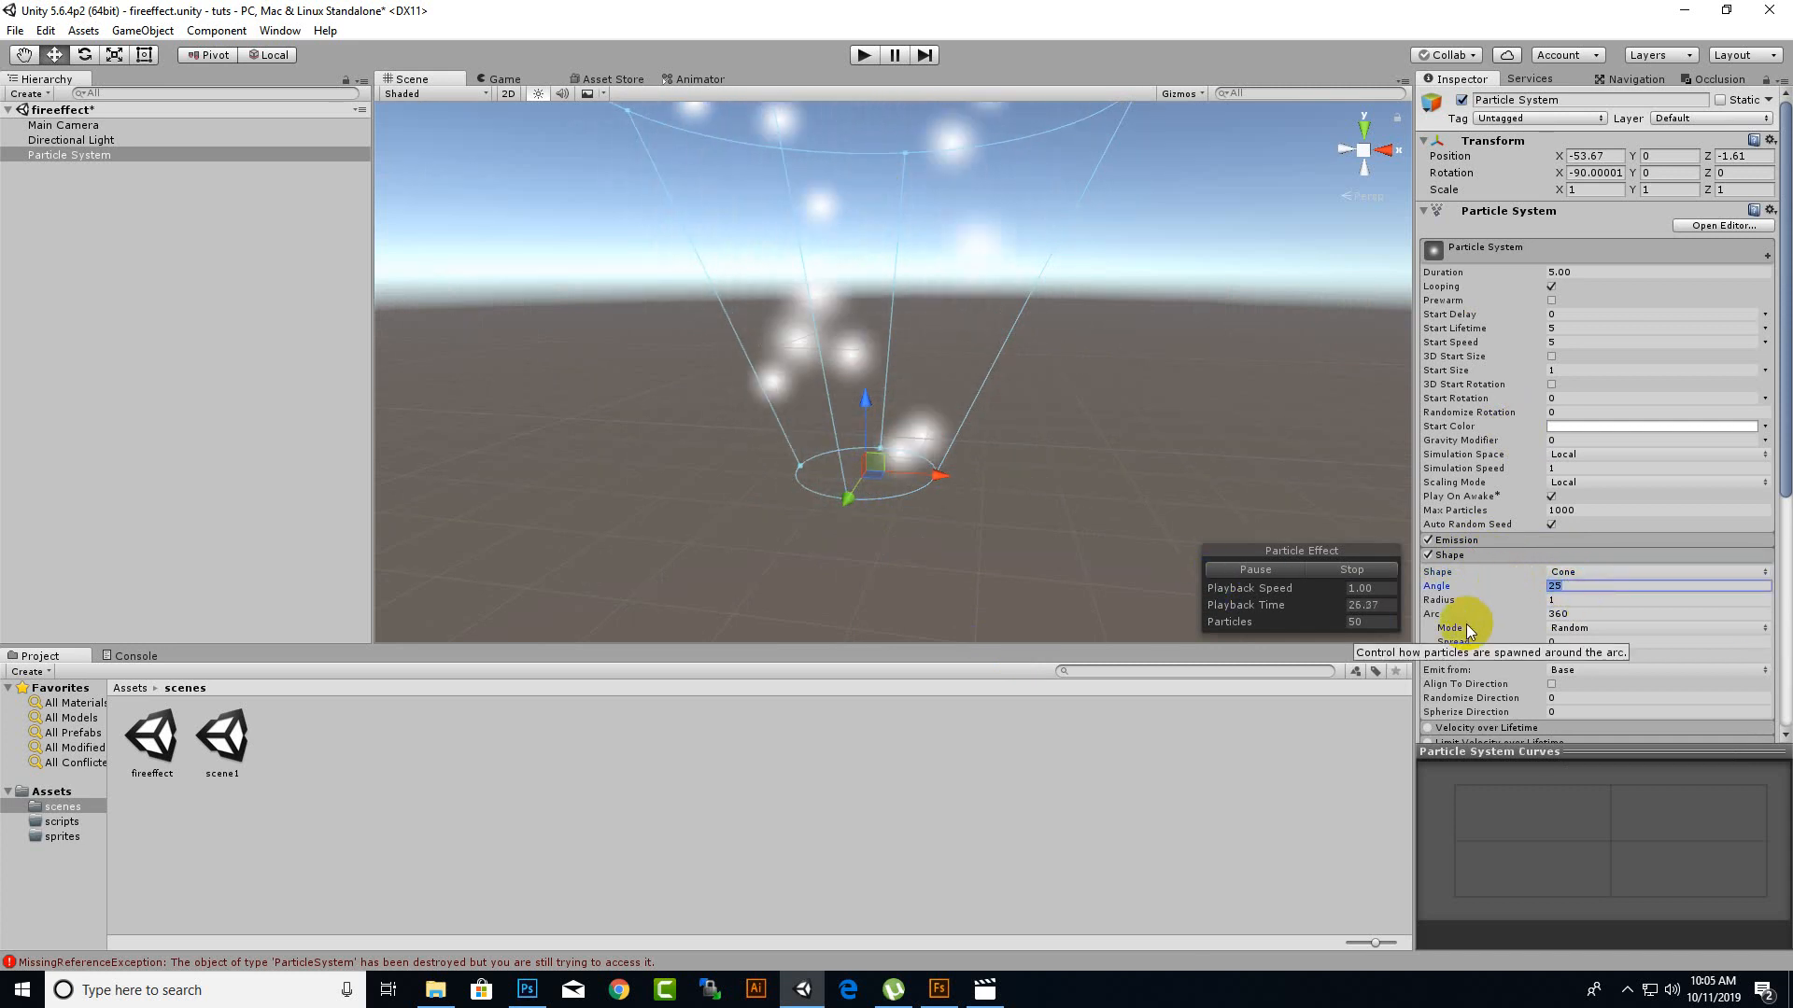
text(1)
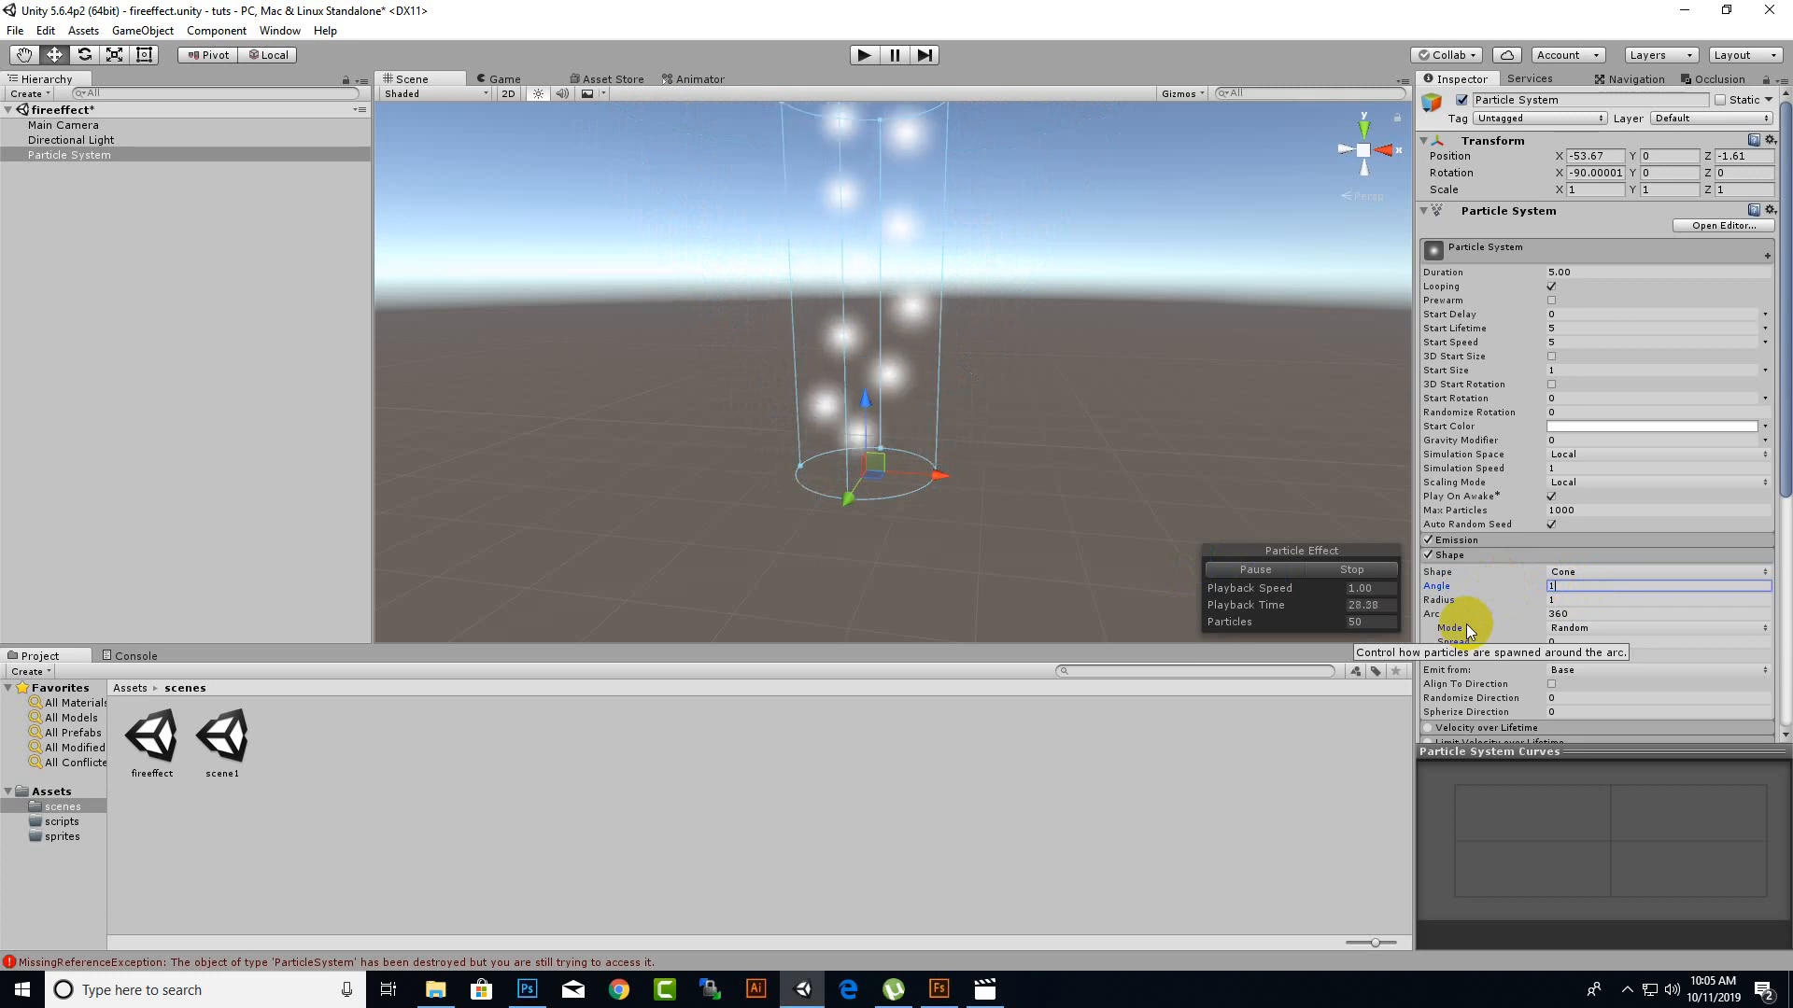
middle_drag(1022, 470, 1109, 503)
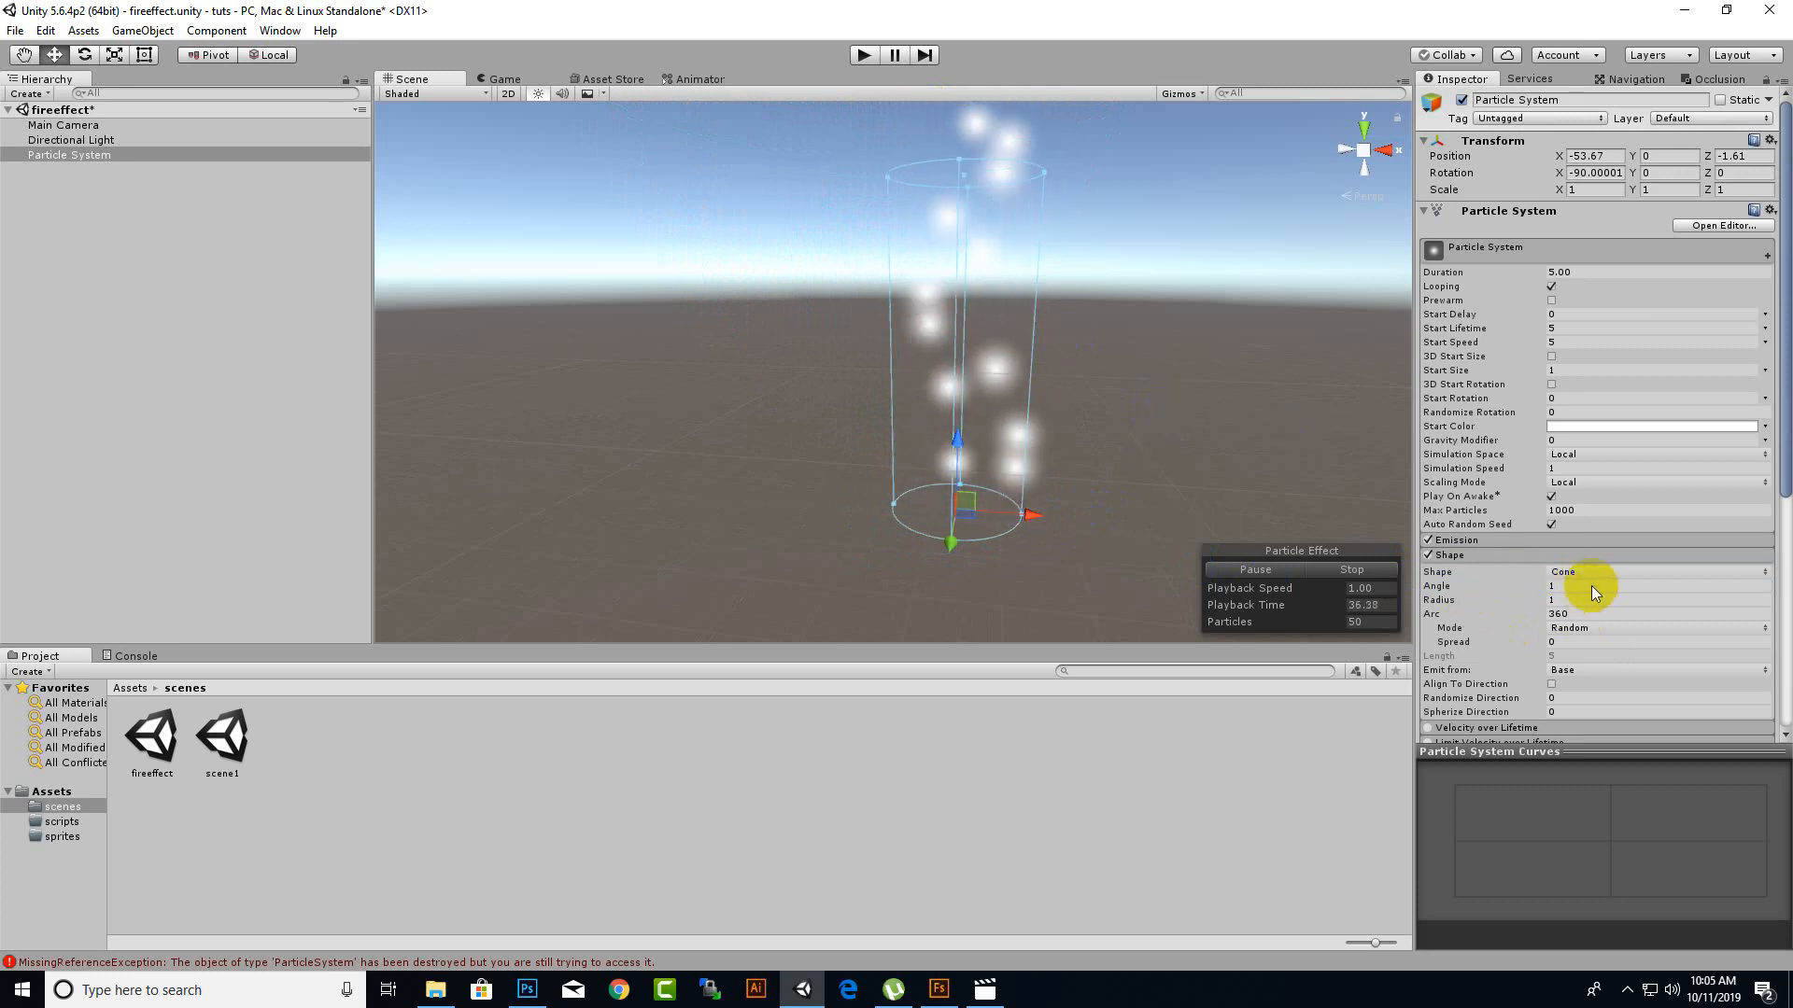
Narrow the particle column by setting the cone emitter's radius to 0.2.
click(1504, 602)
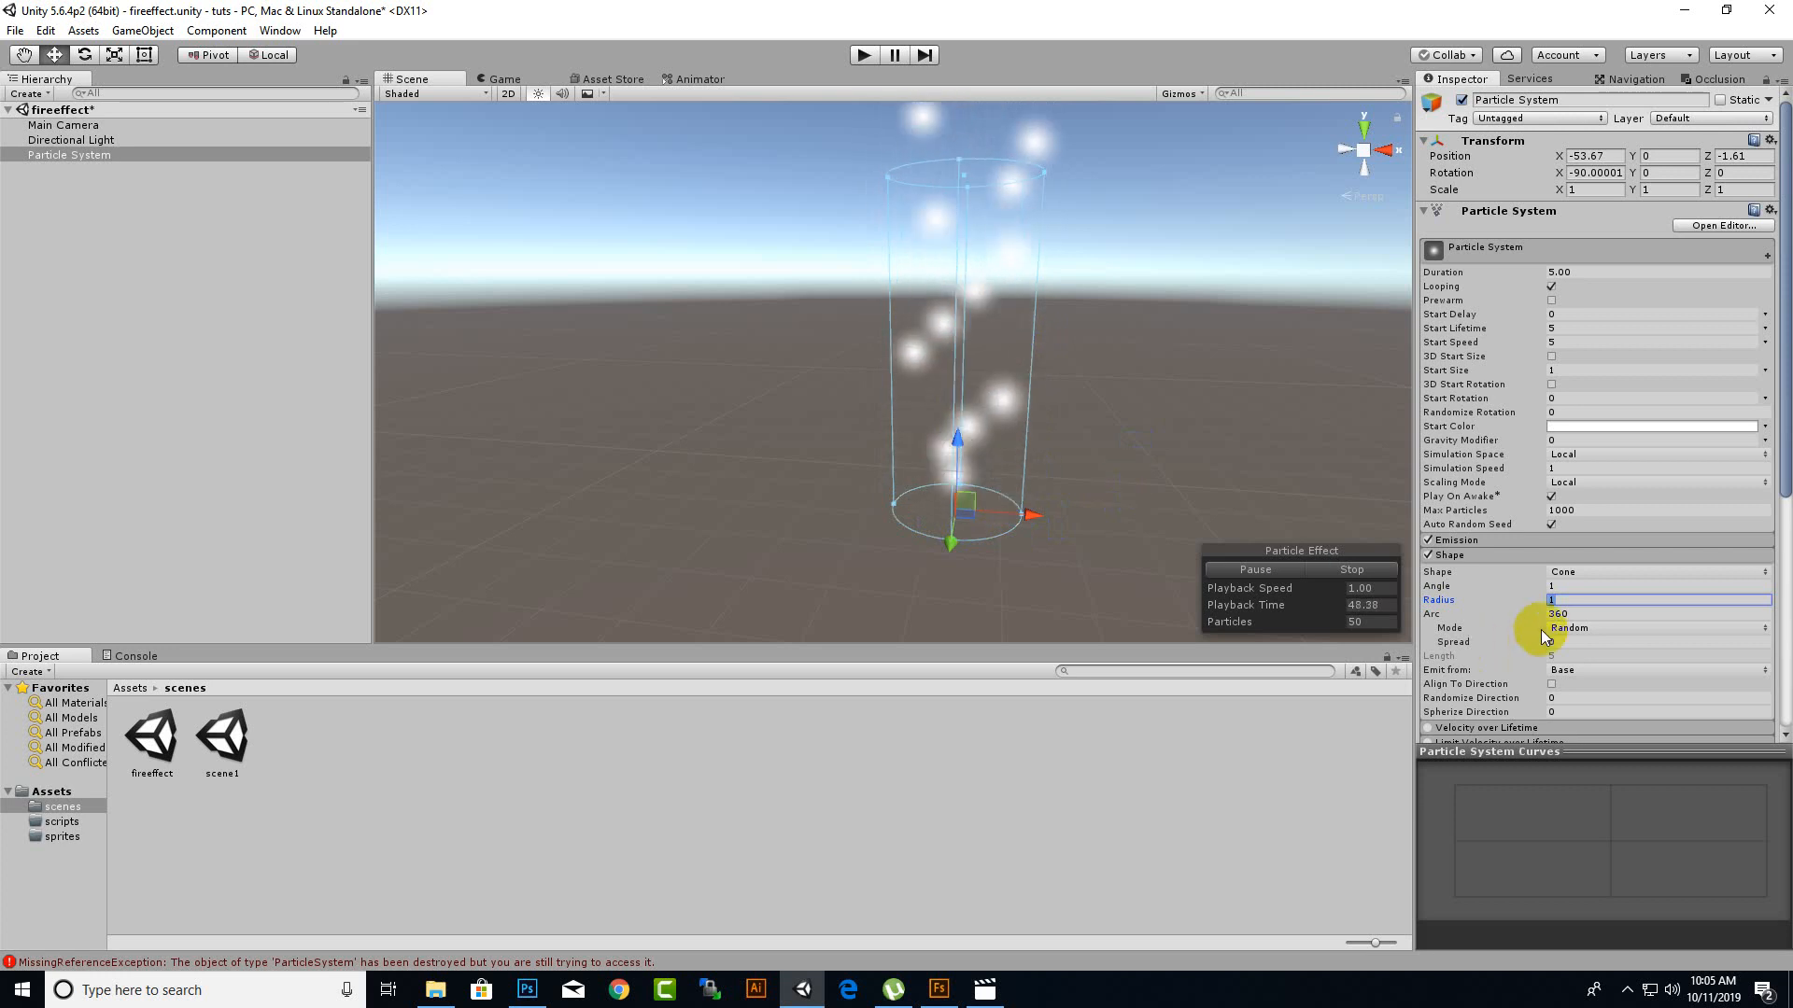
text(.2)
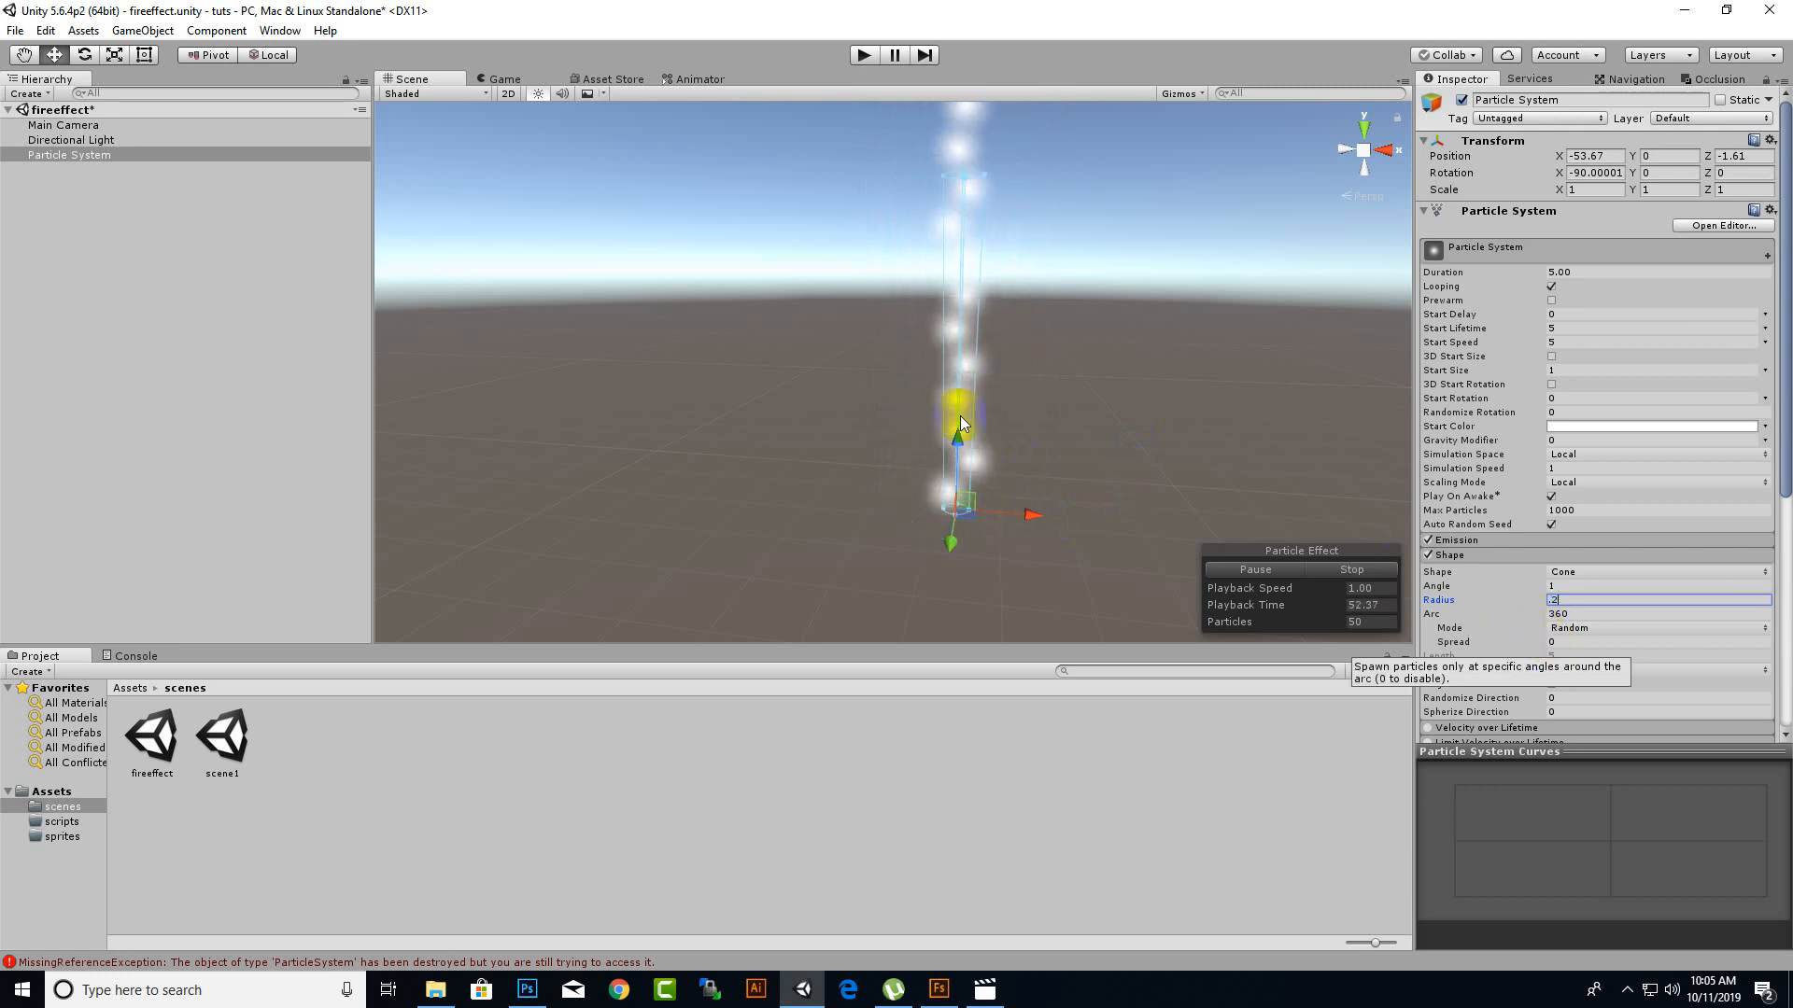
scroll(962, 424, down, 3)
middle_drag(971, 481, 1027, 457)
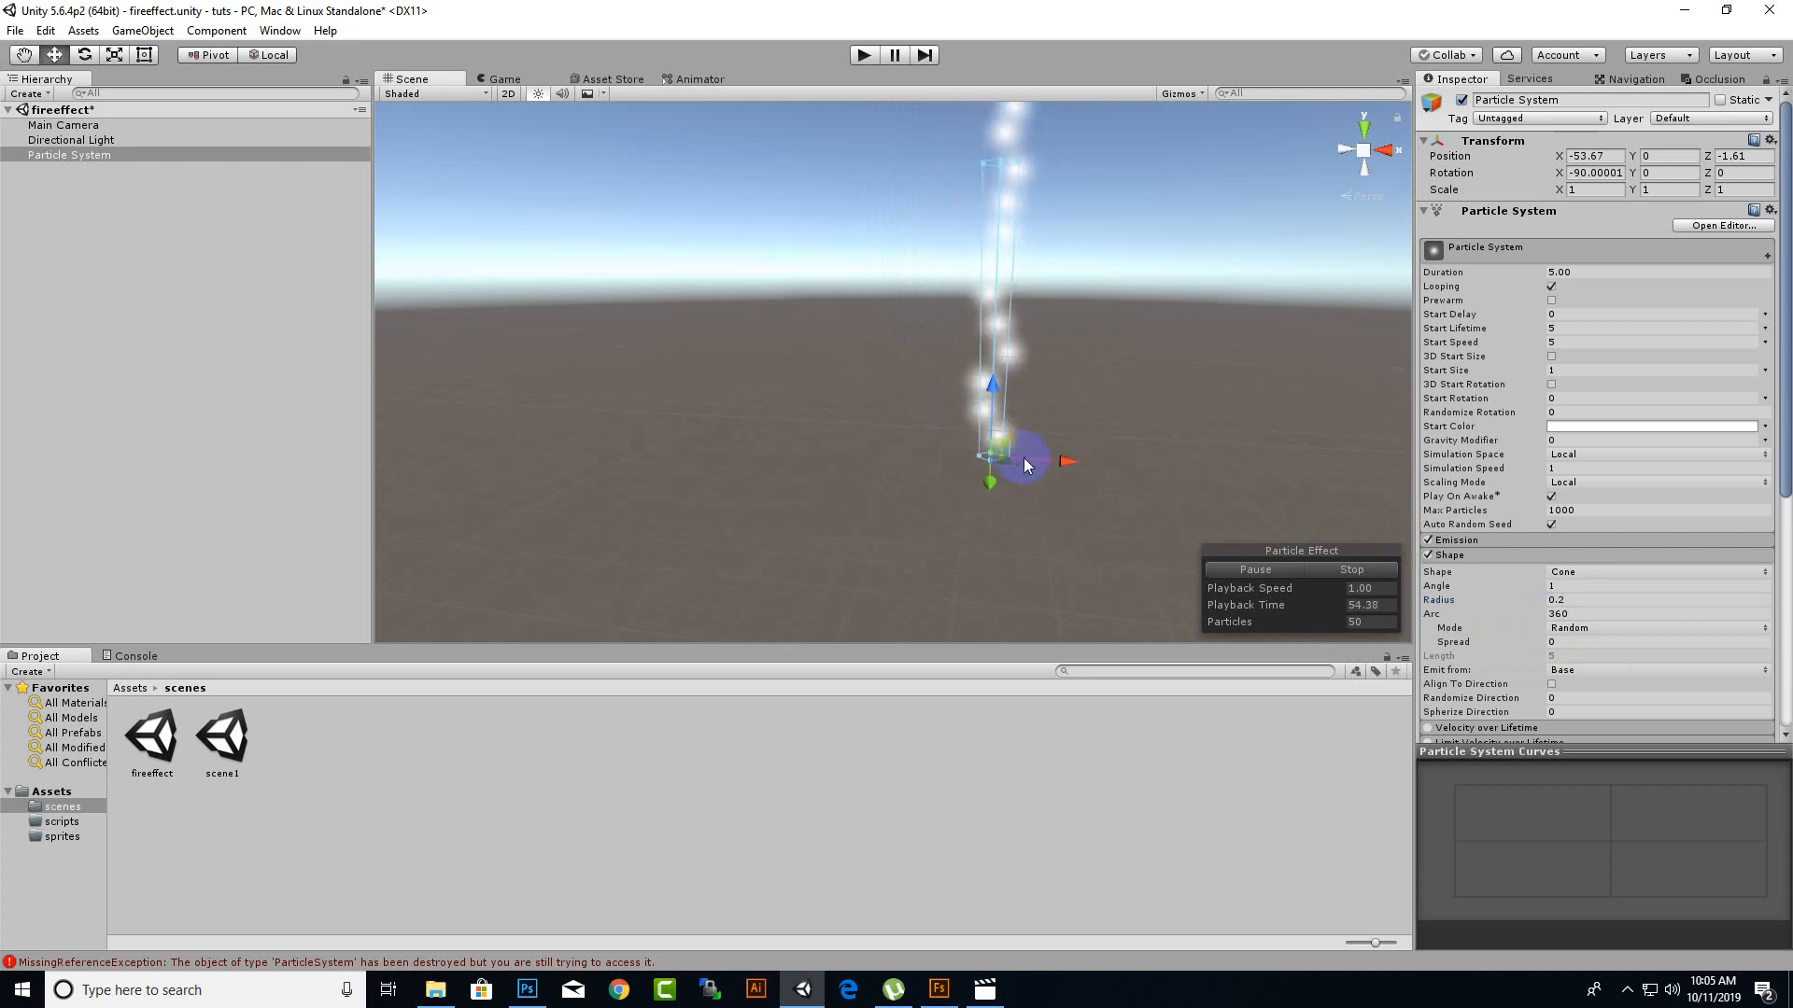
mouse_move(1167, 439)
middle_down()
mouse_move(1119, 438)
mouse_move(1150, 459)
middle_up()
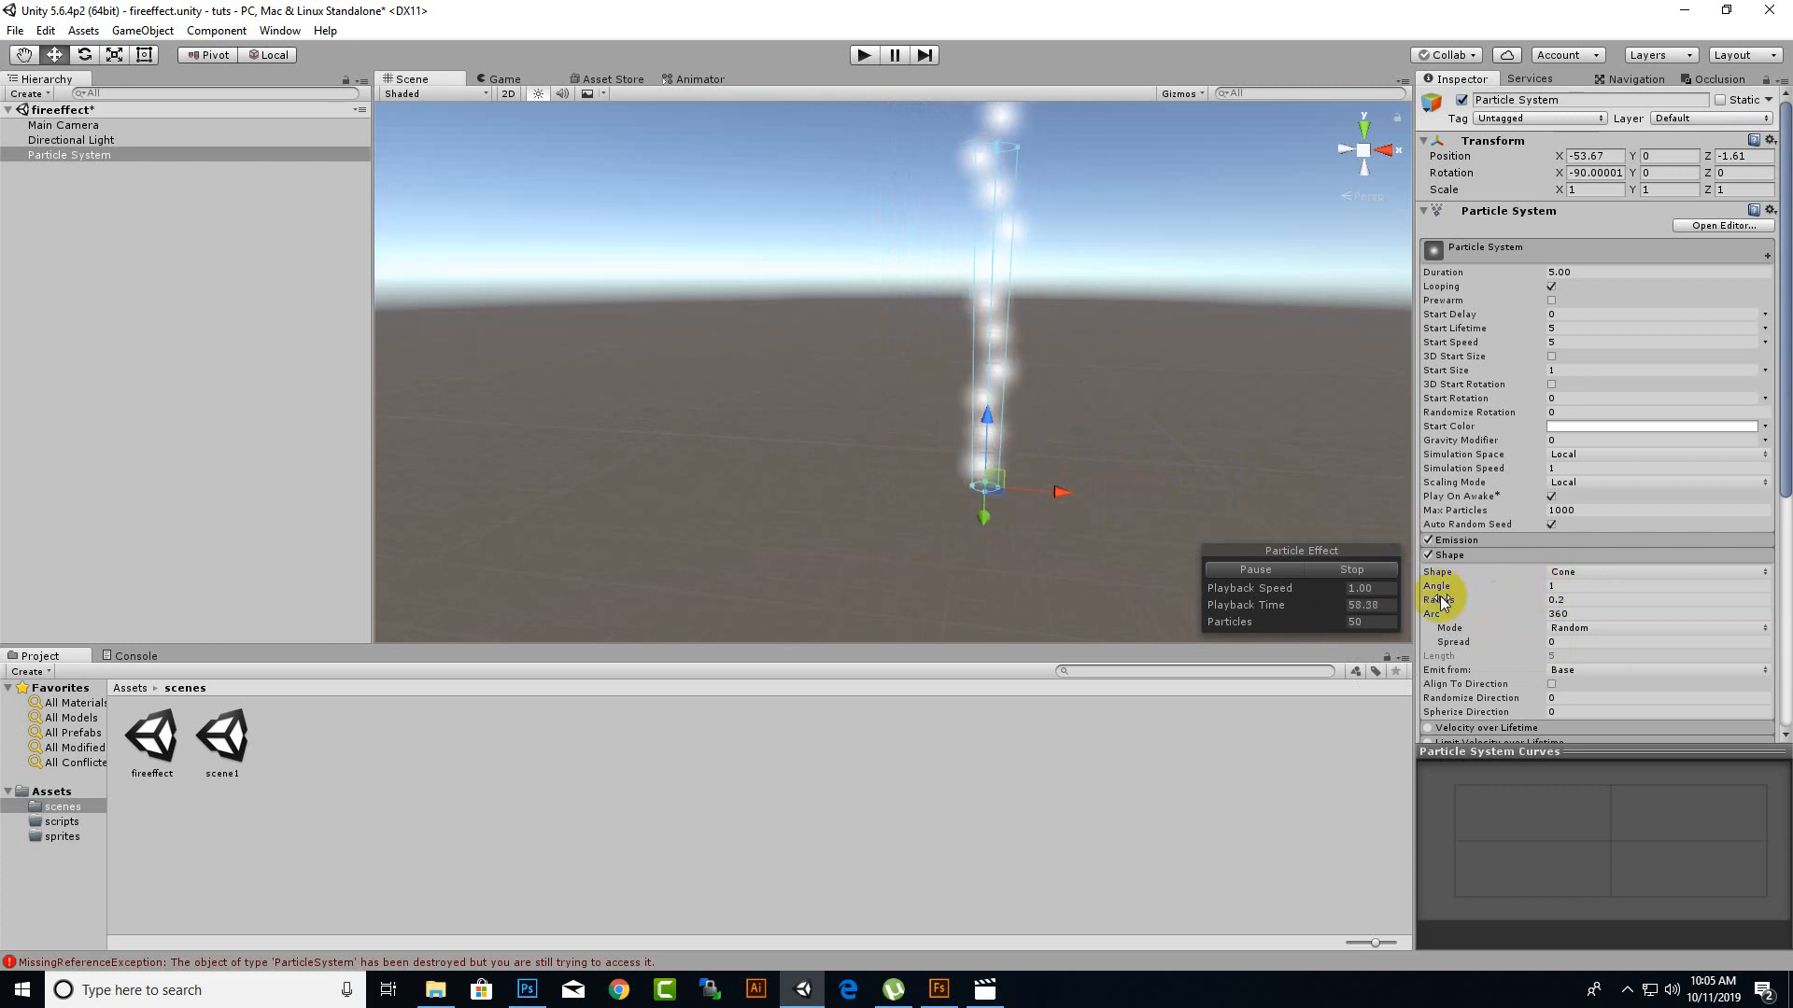
scroll(1442, 592, down, 3)
scroll(1499, 619, up, 3)
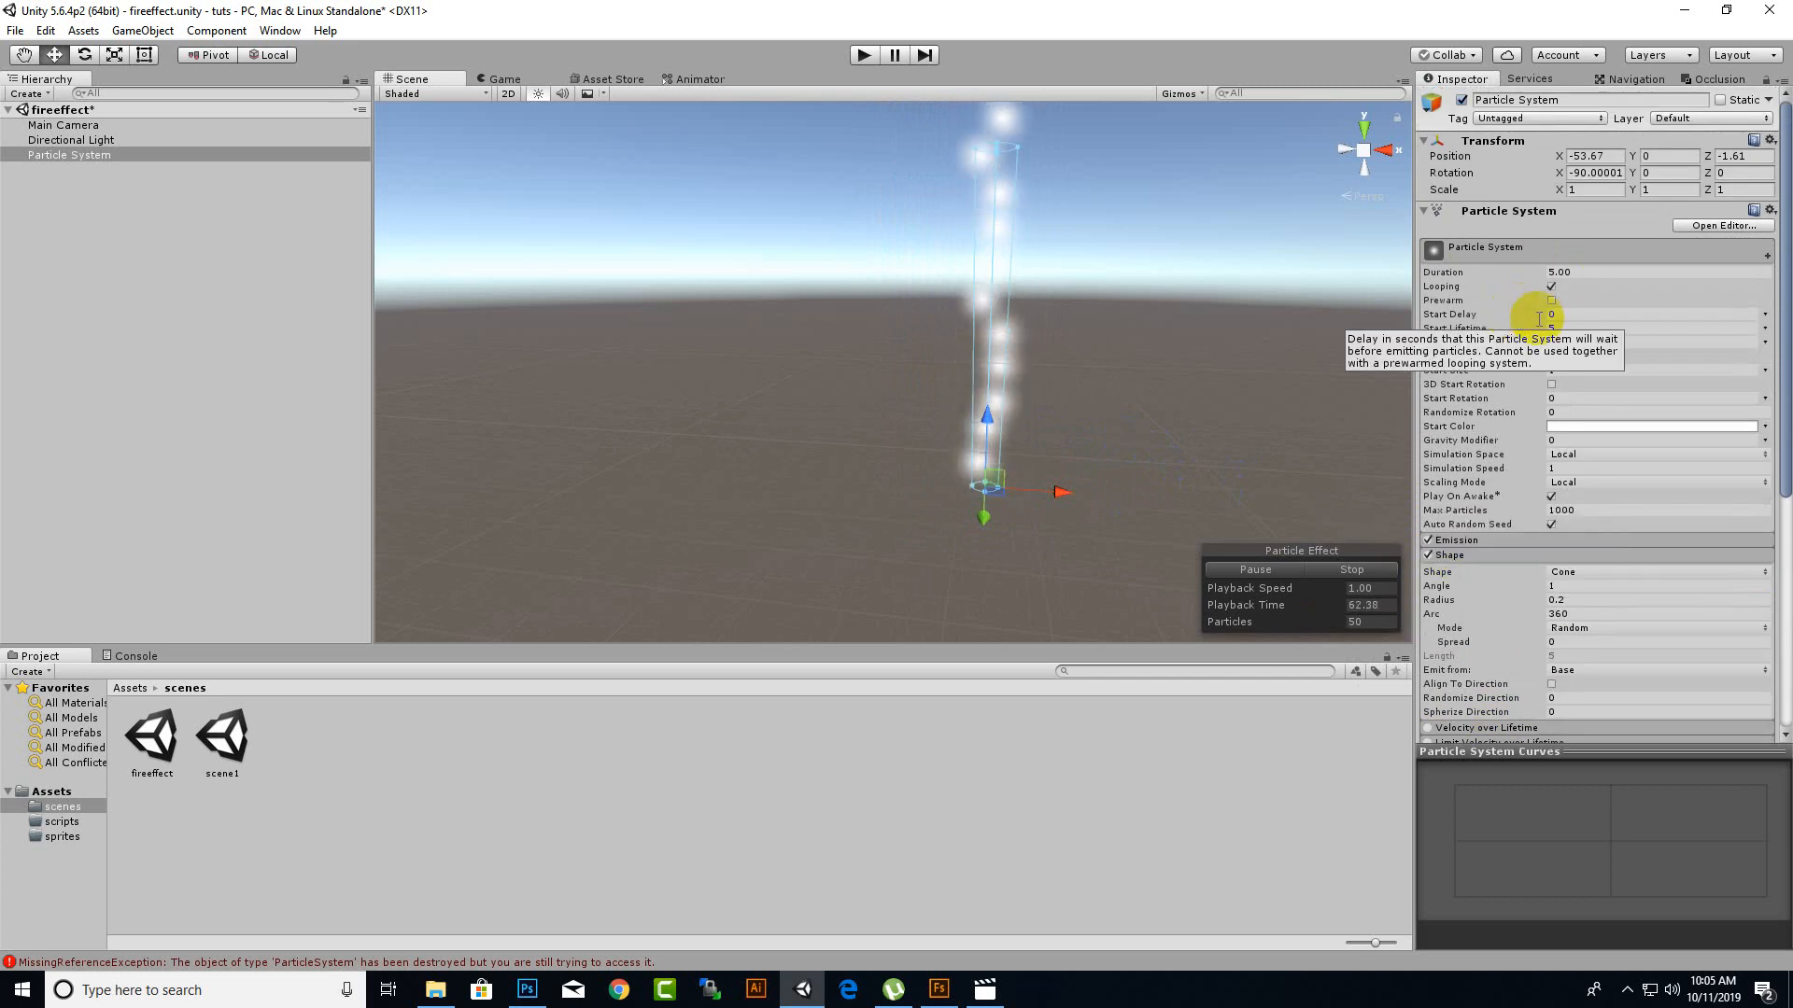
Expand the Emission module and set the particle system's Start Speed to 1.
click(1493, 540)
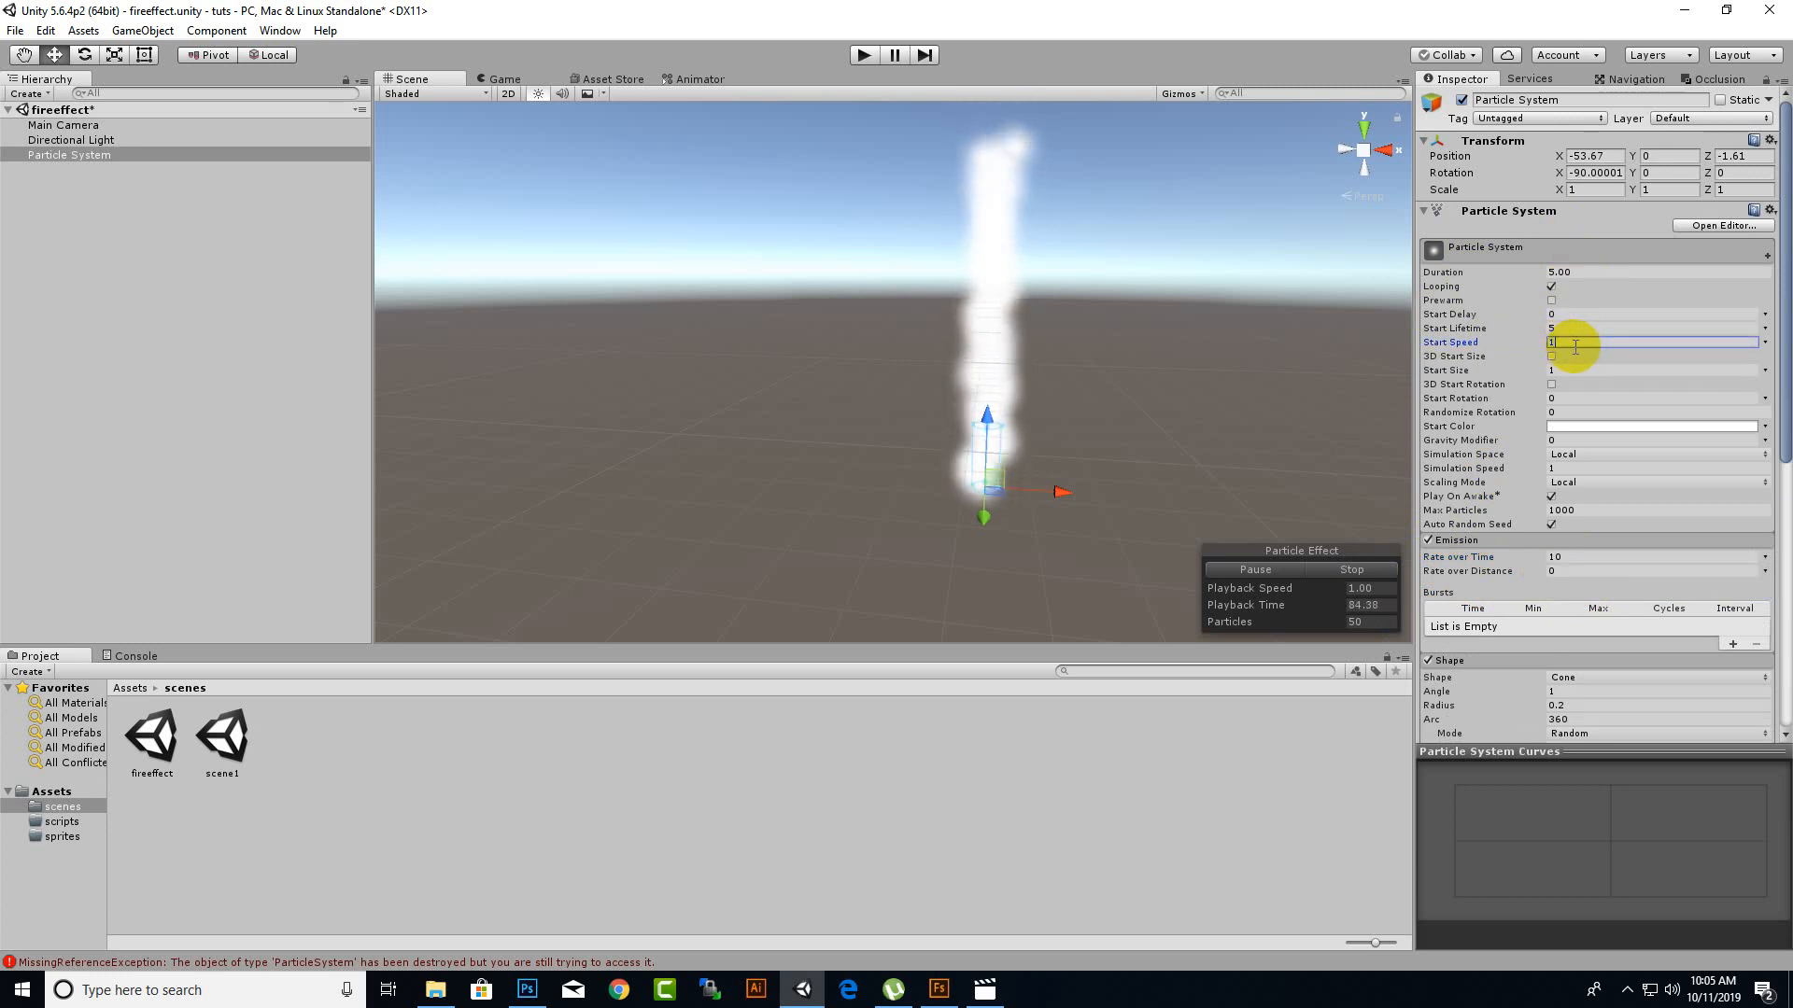
scroll(986, 472, up, 3)
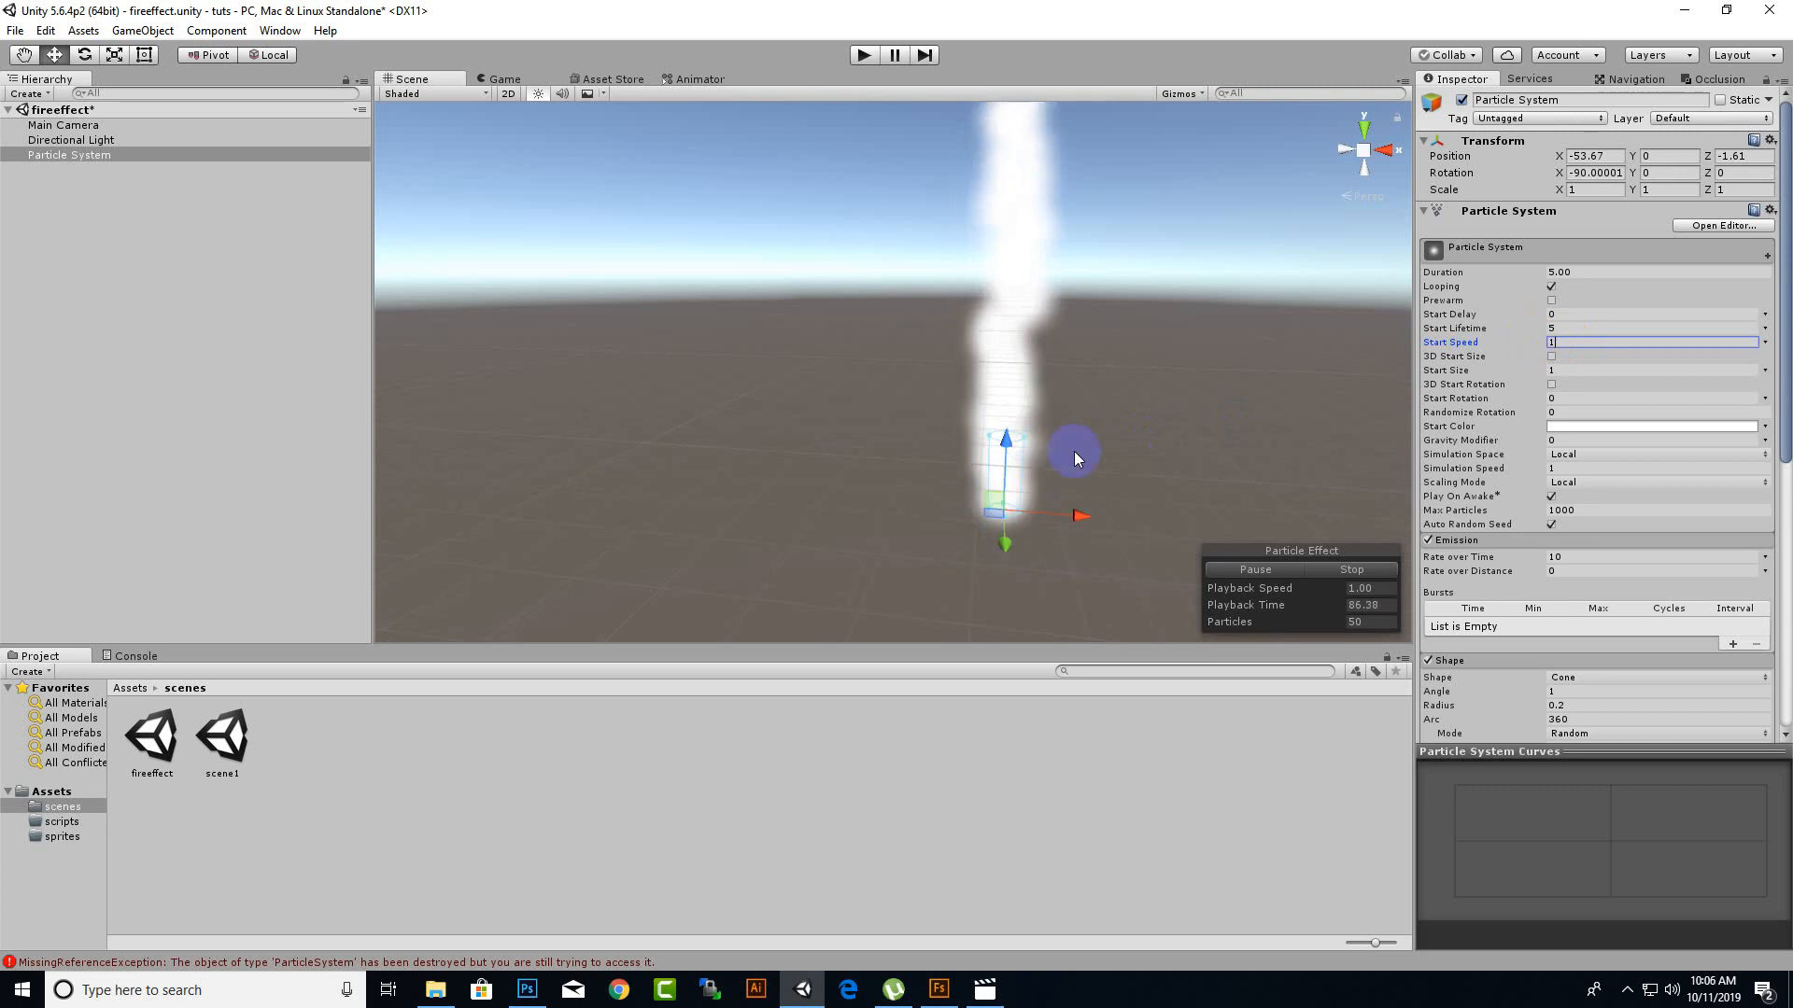
middle_drag(1166, 318, 1137, 340)
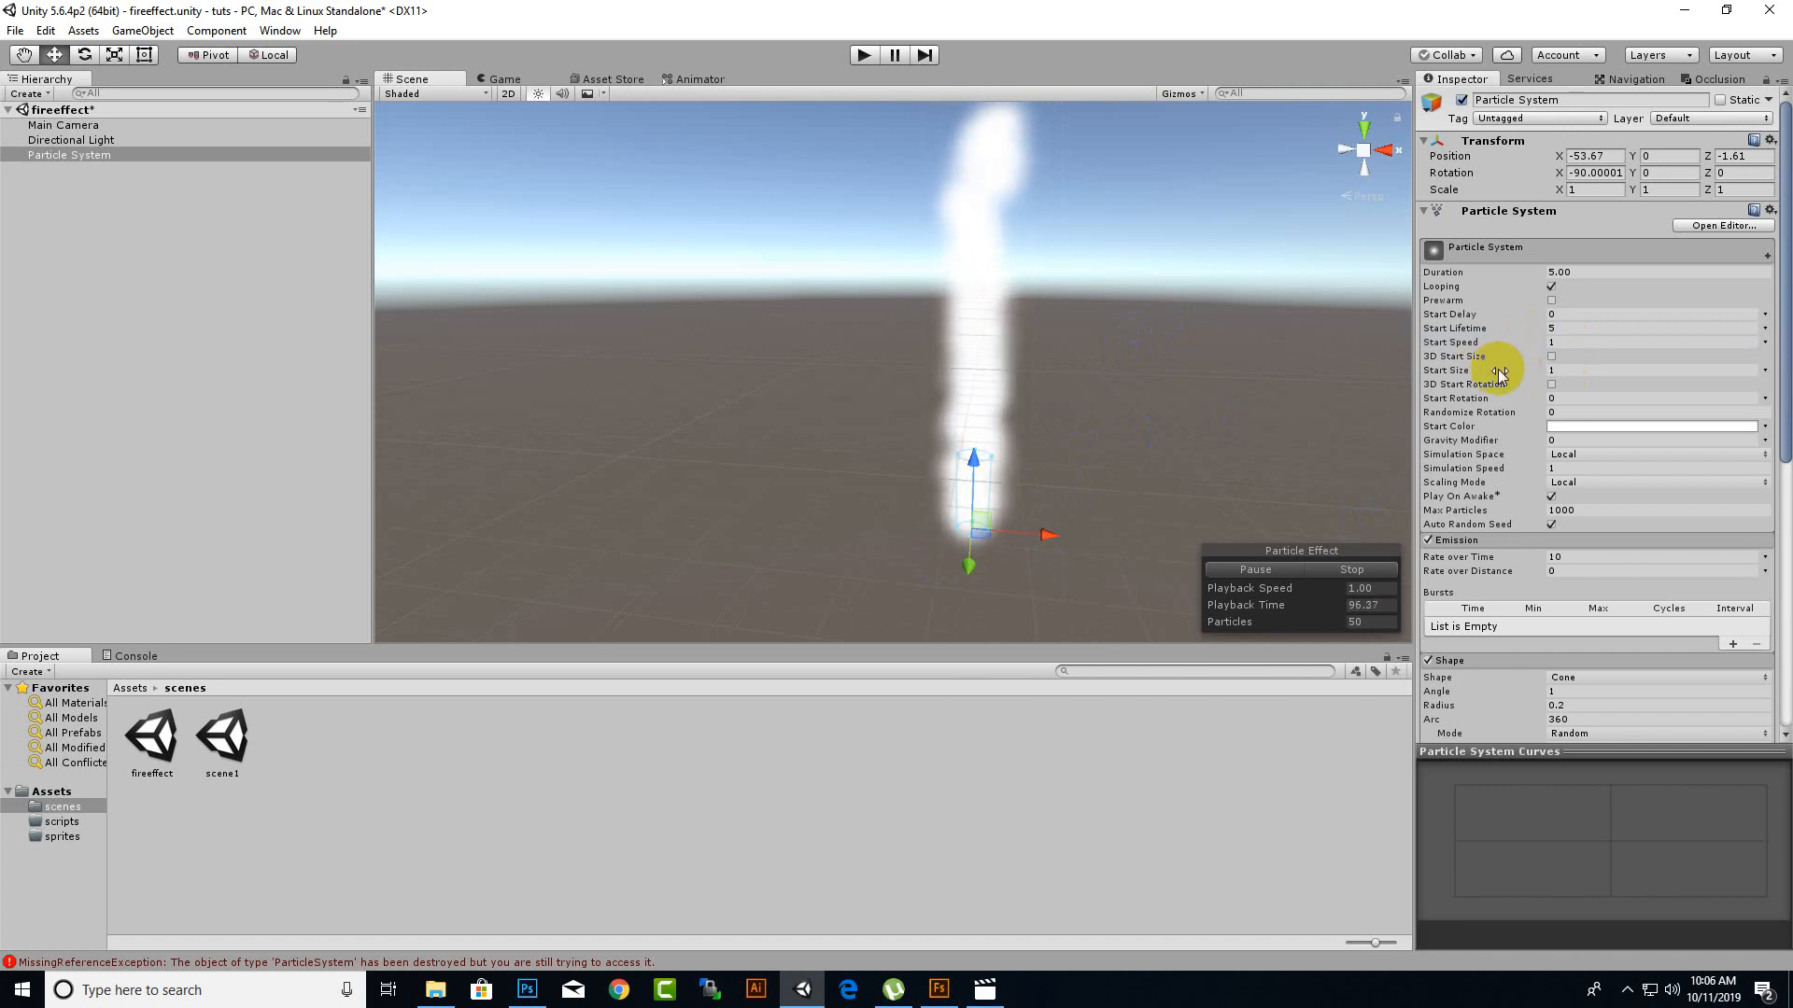
Set the particle system's Start Rotation to 60.
click(1568, 400)
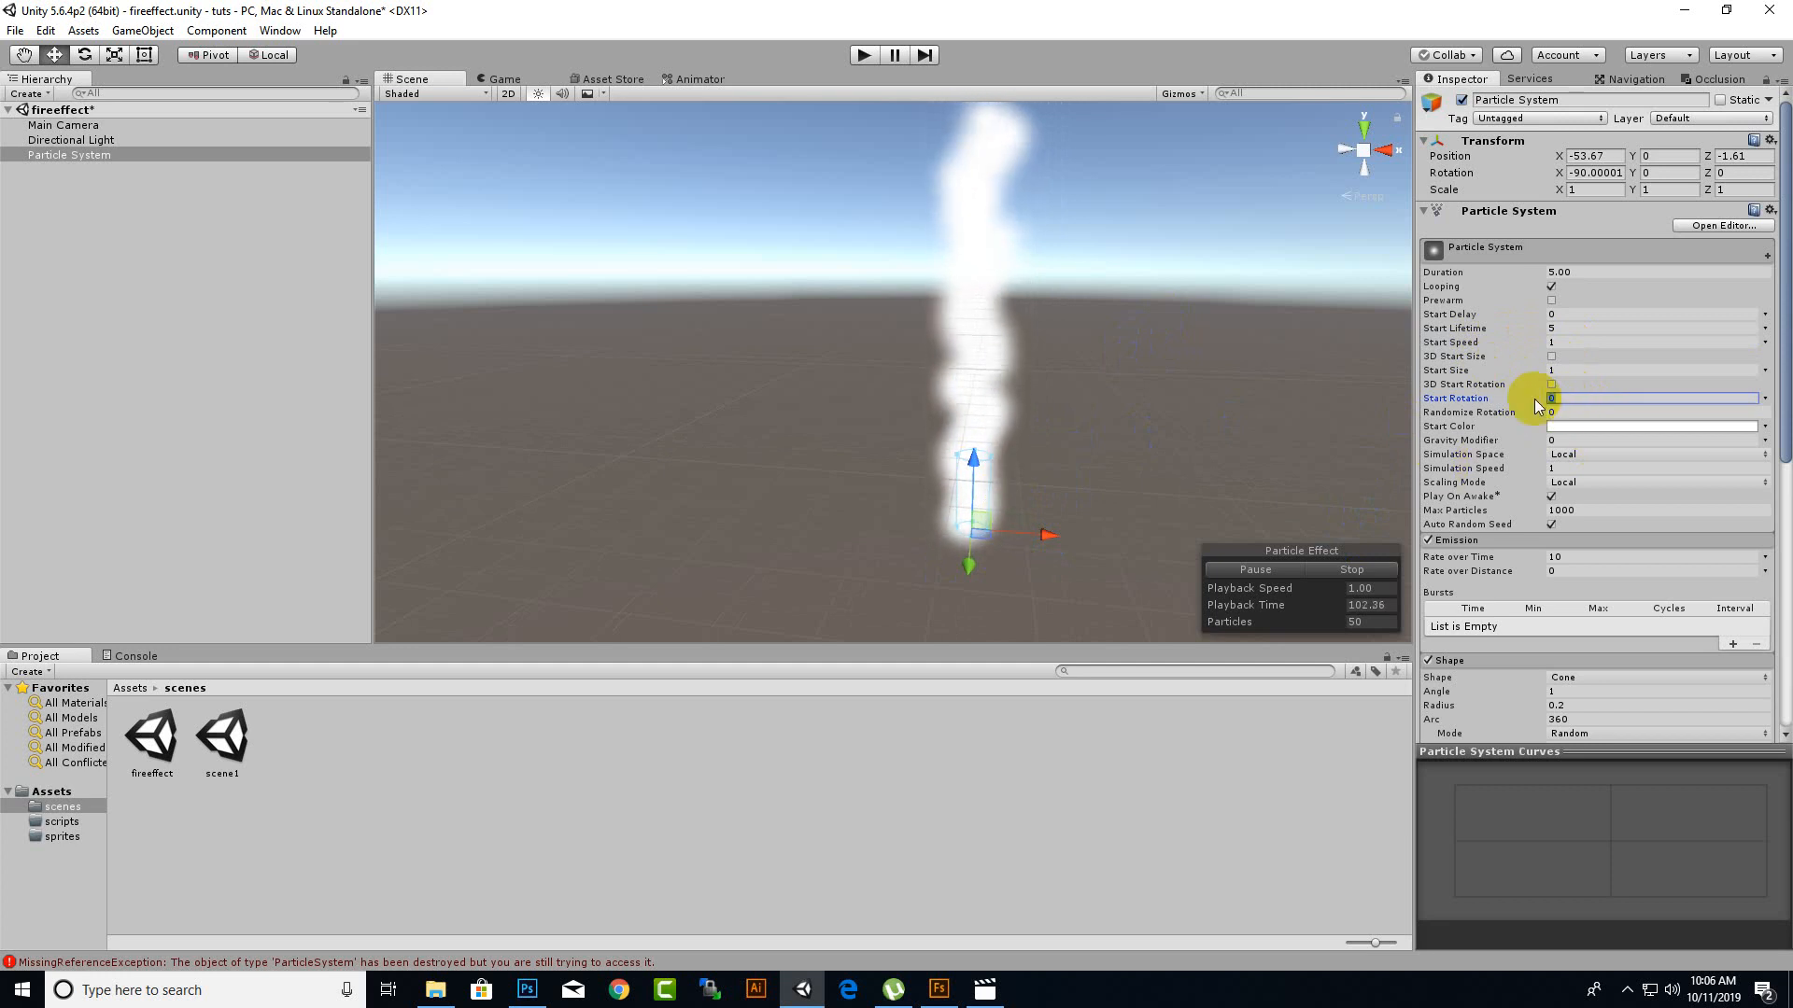
scroll(984, 580, up, 2)
scroll(983, 585, down, 2)
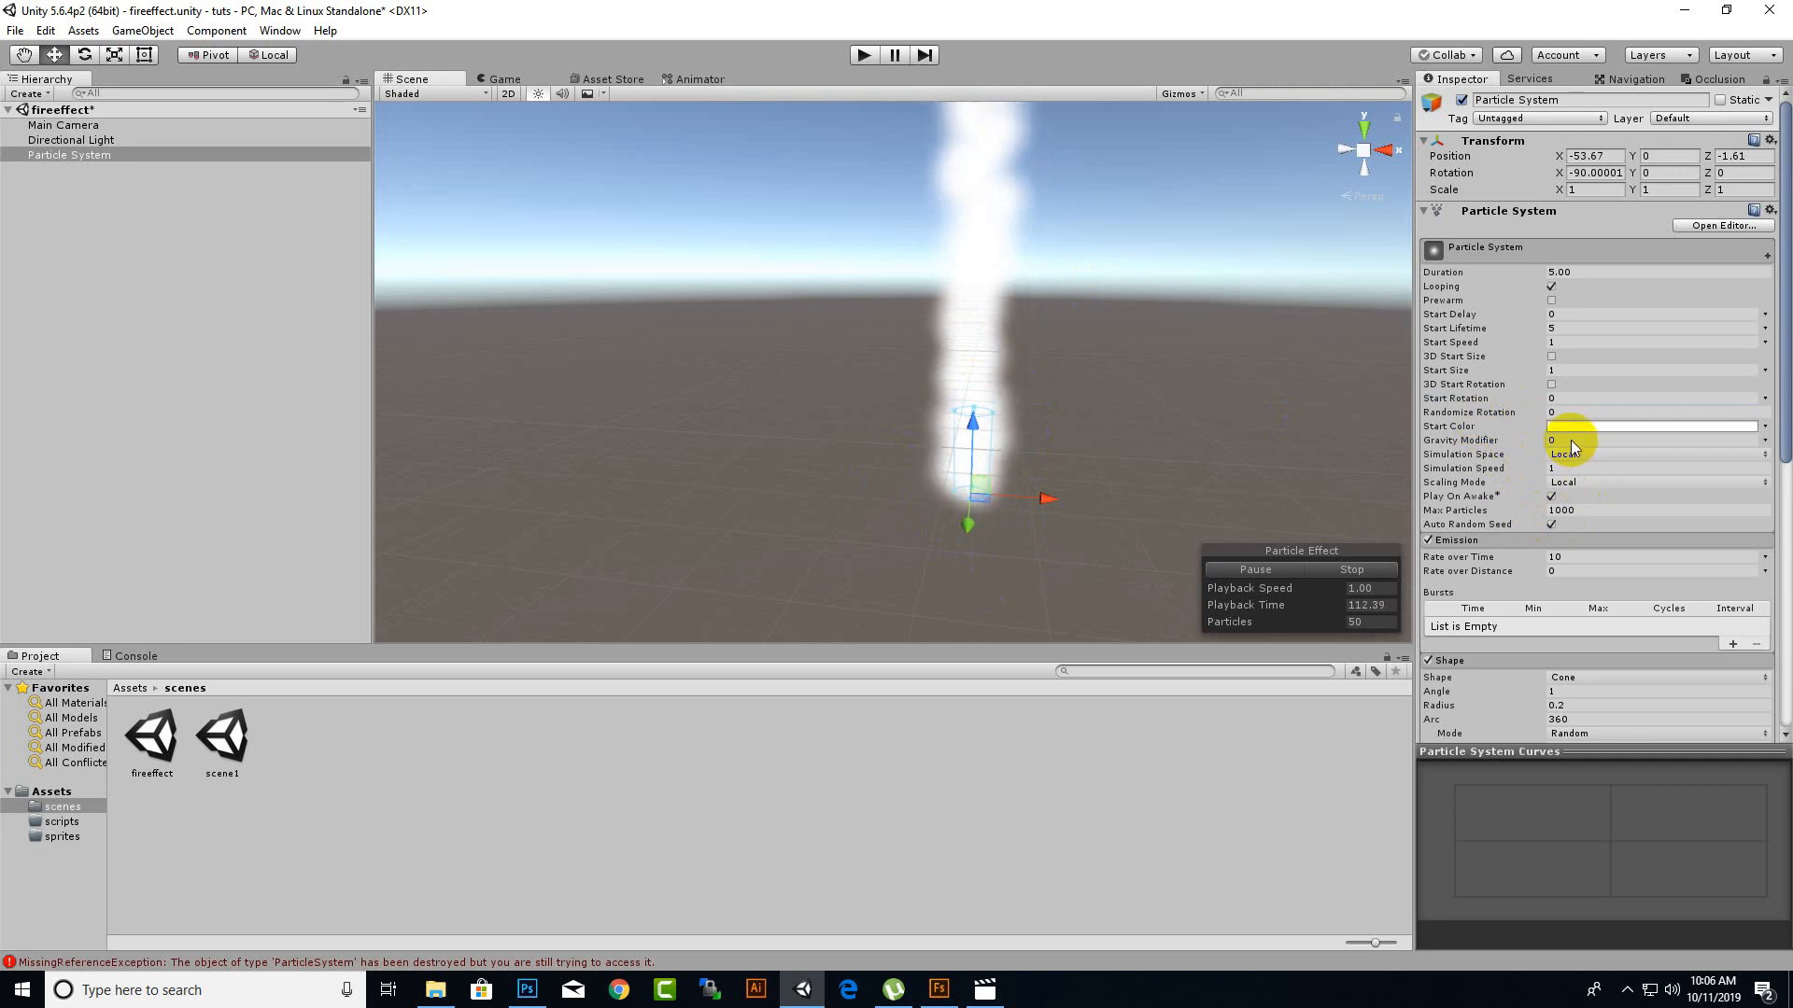
click(1529, 402)
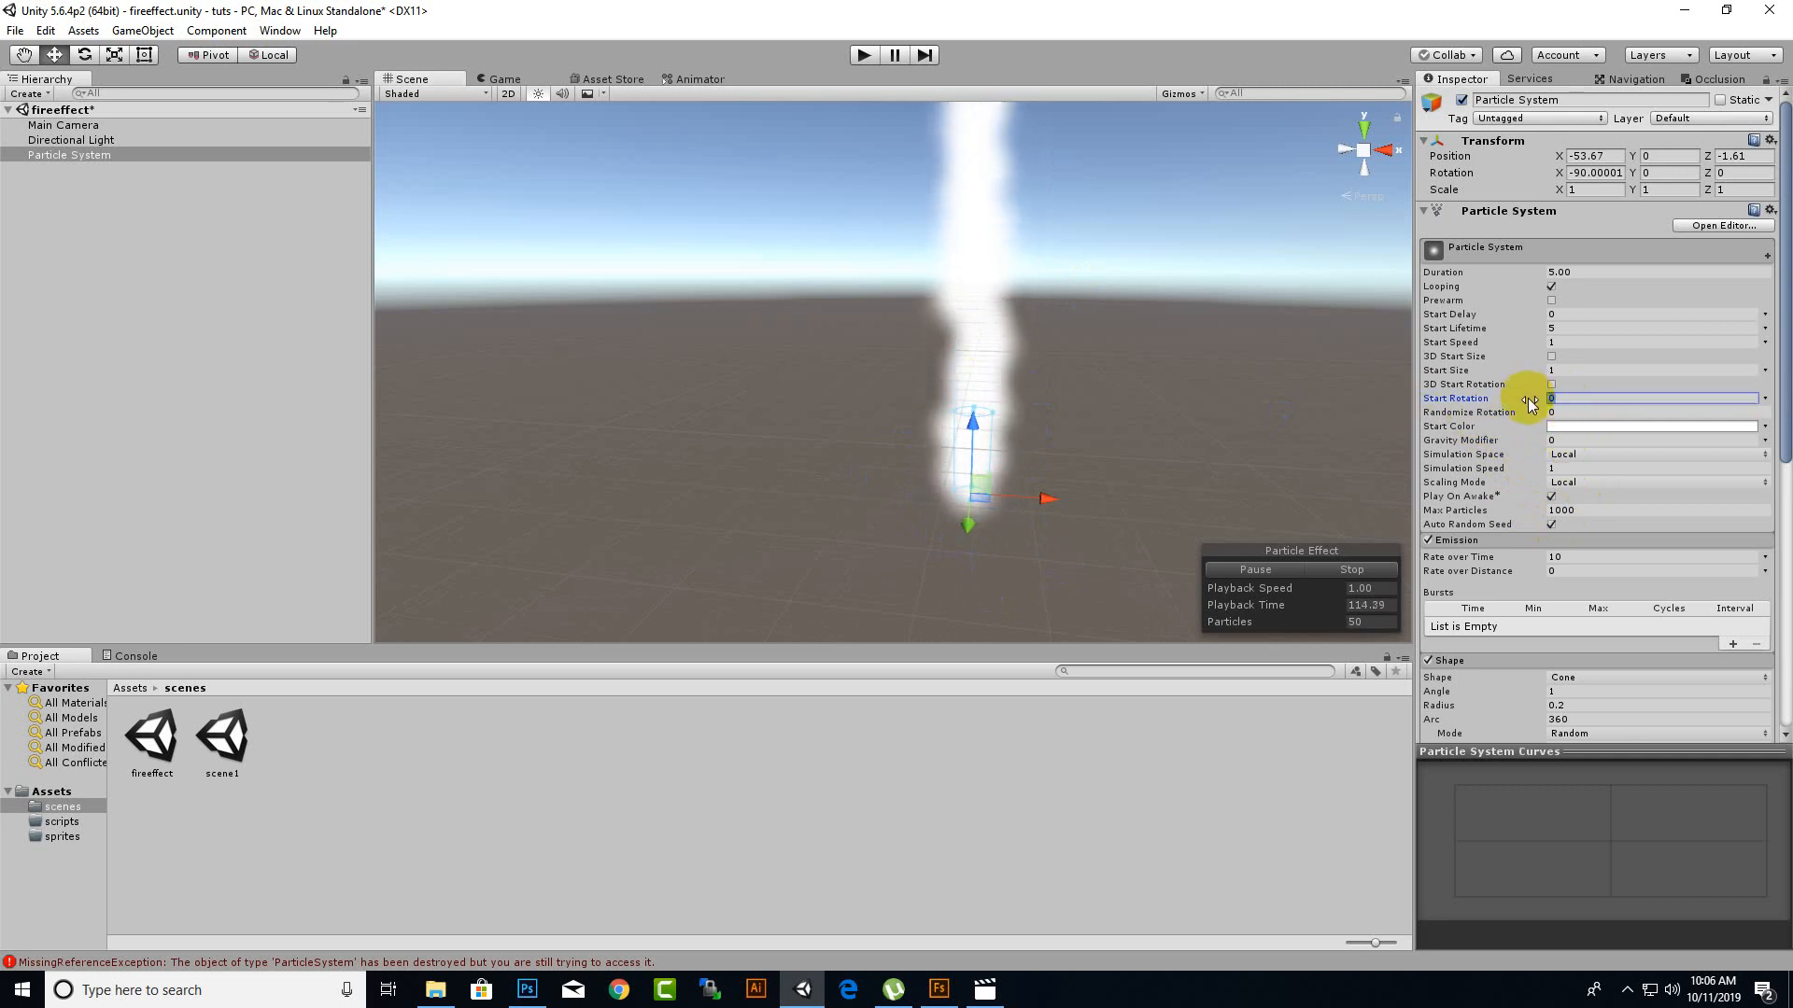
text(60)
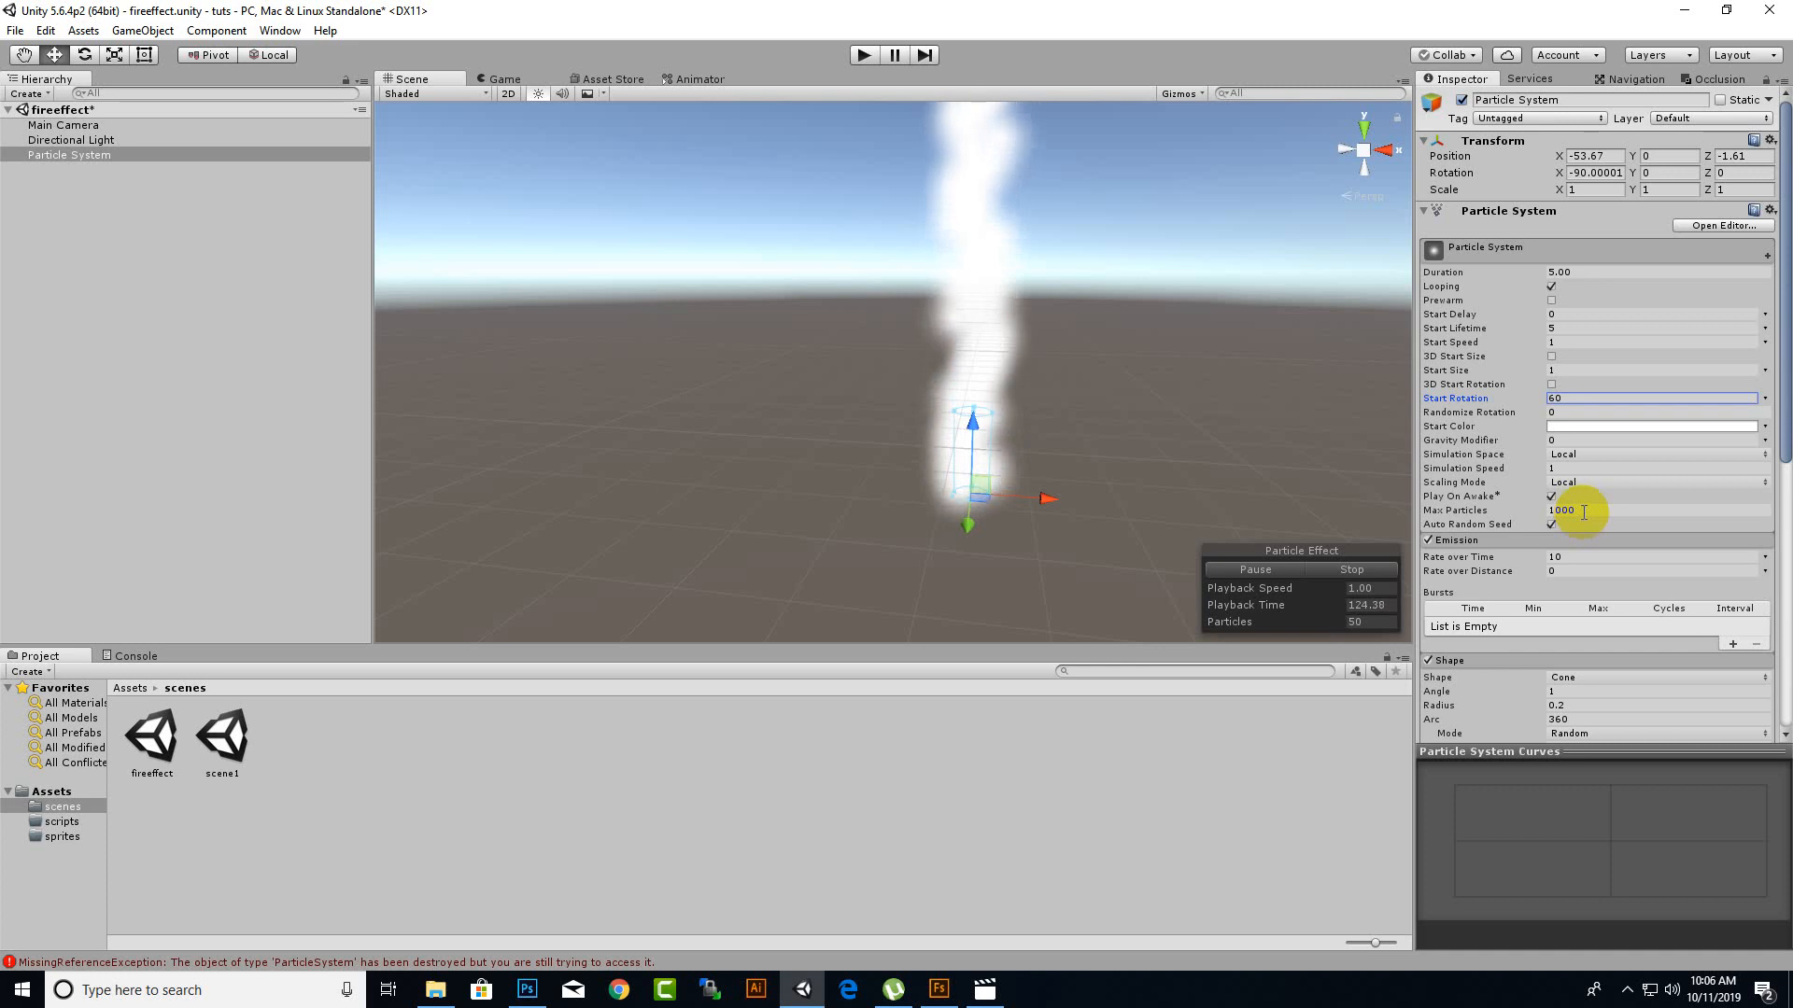
click(1520, 509)
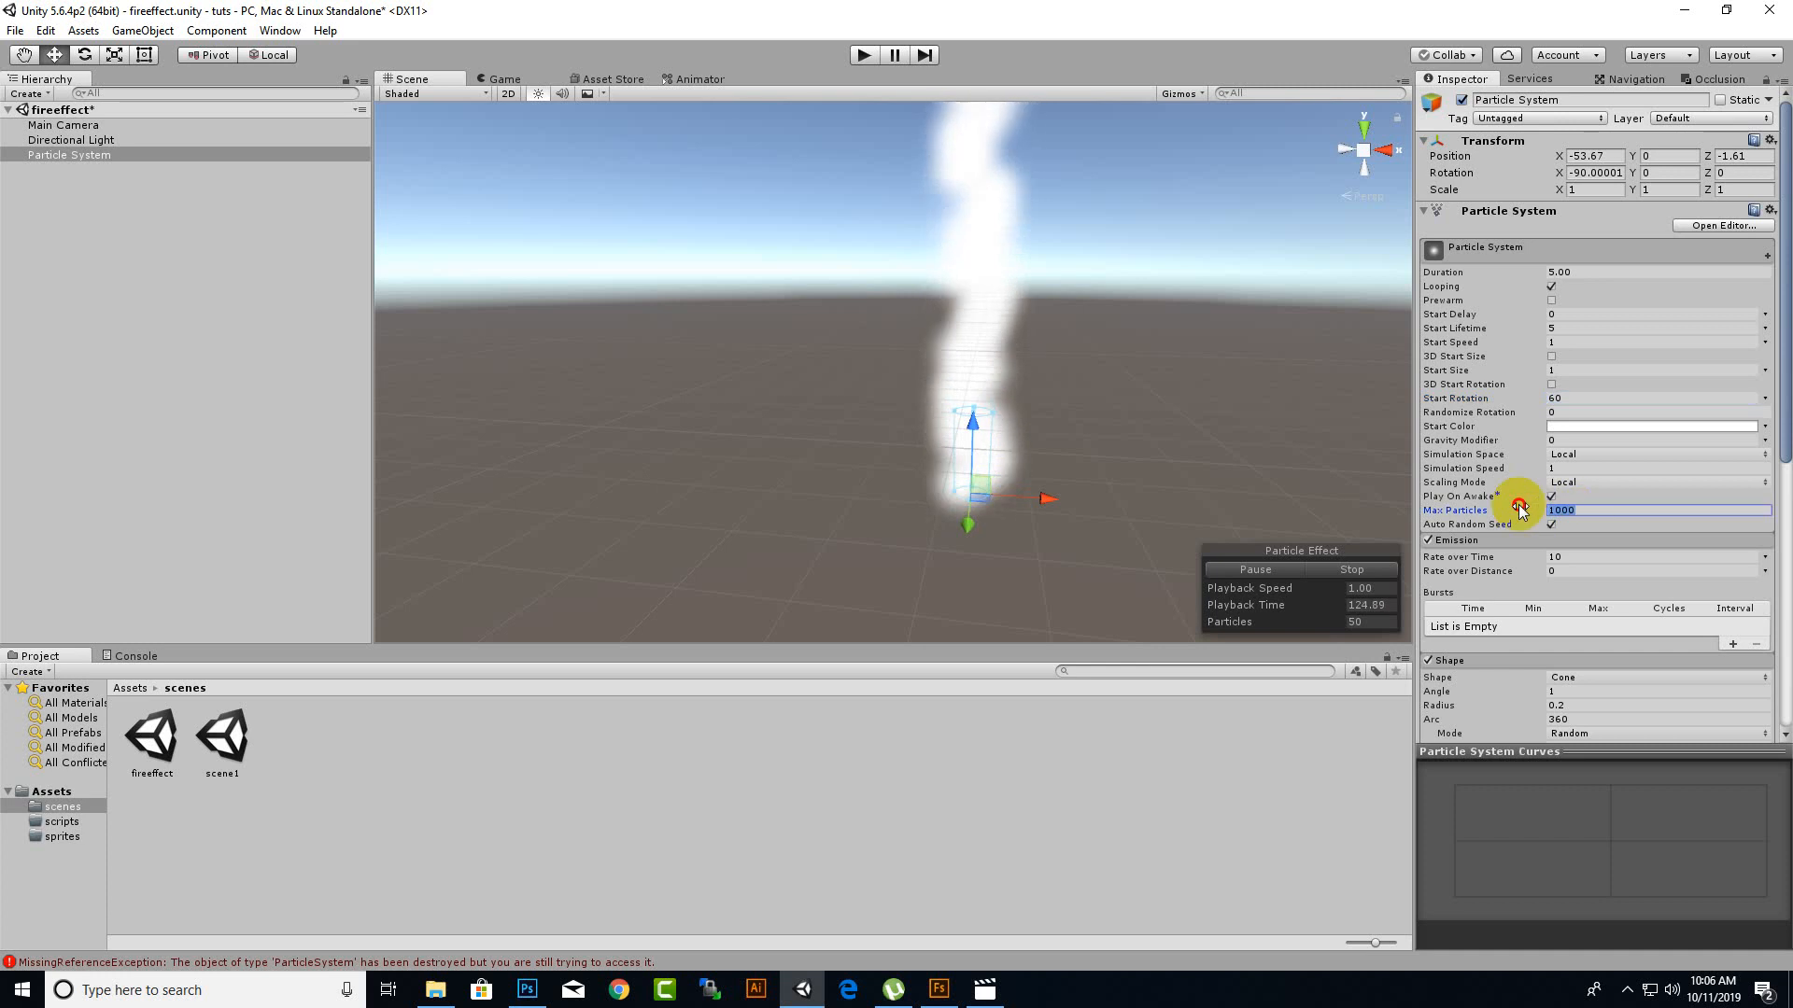
click(1578, 511)
drag(1580, 511, 1500, 505)
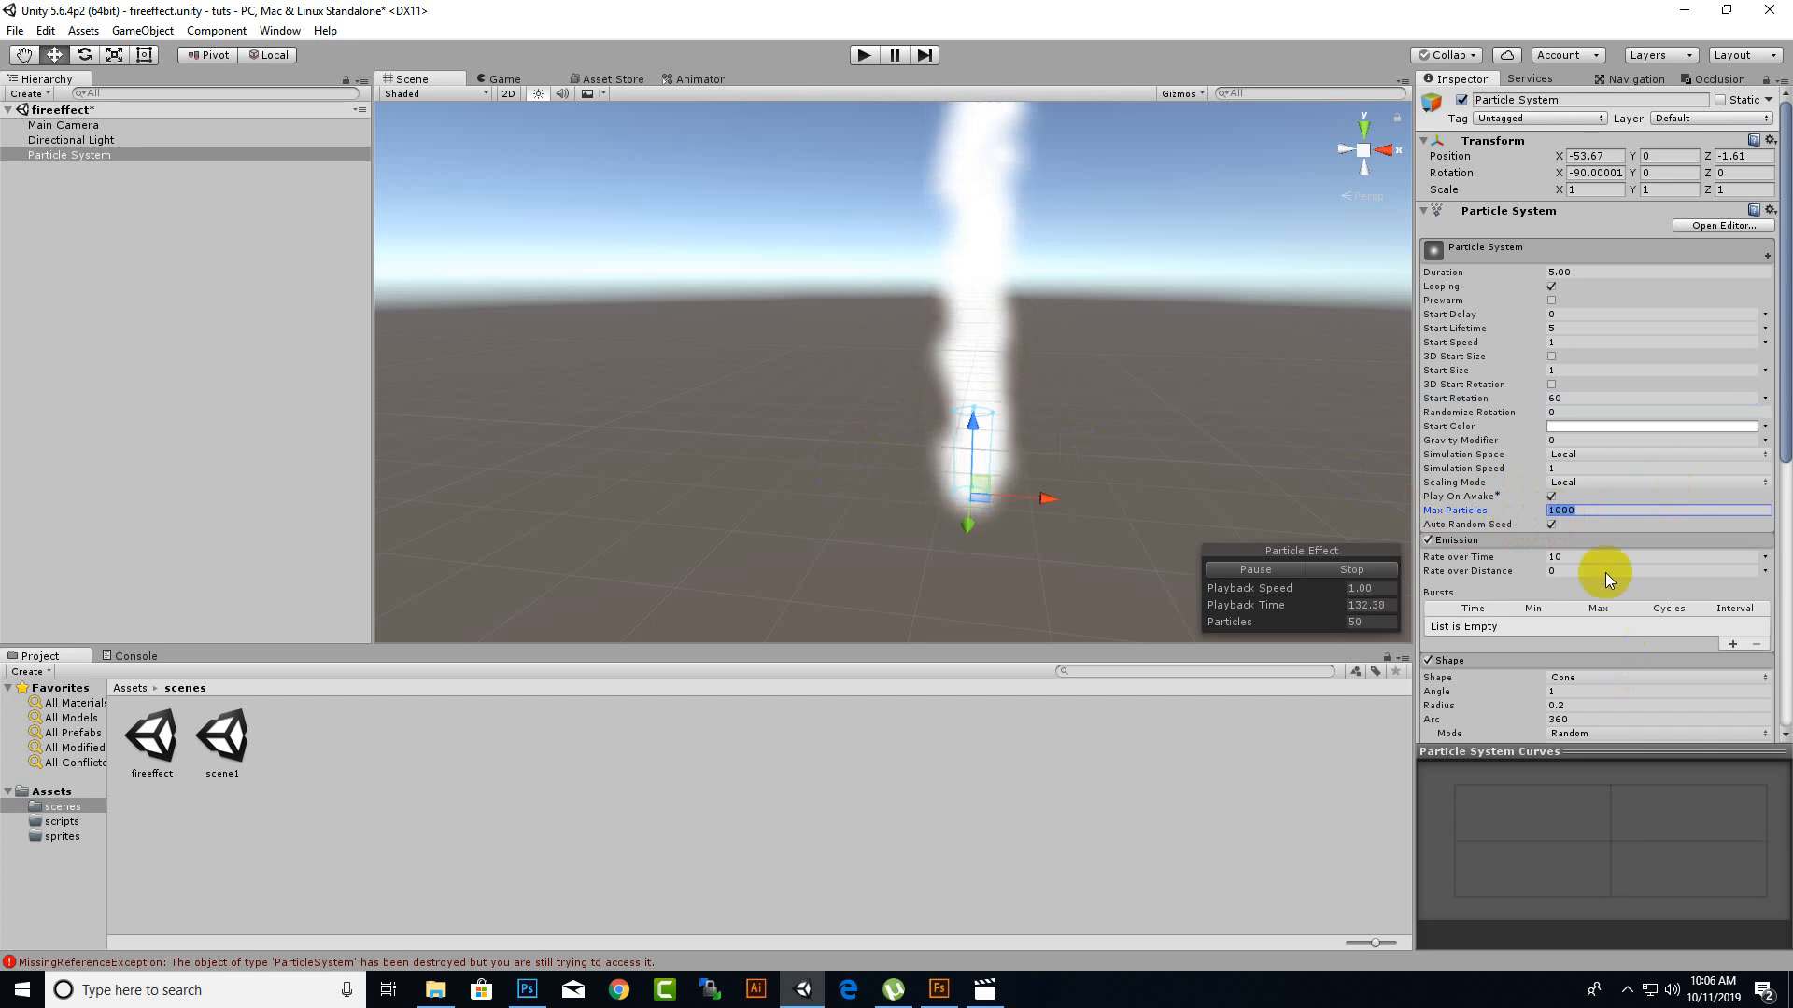
Enable the Size over Lifetime module, expand it and open its Size curve for editing.
scroll(1616, 519, down, 2)
scroll(1615, 523, down, 2)
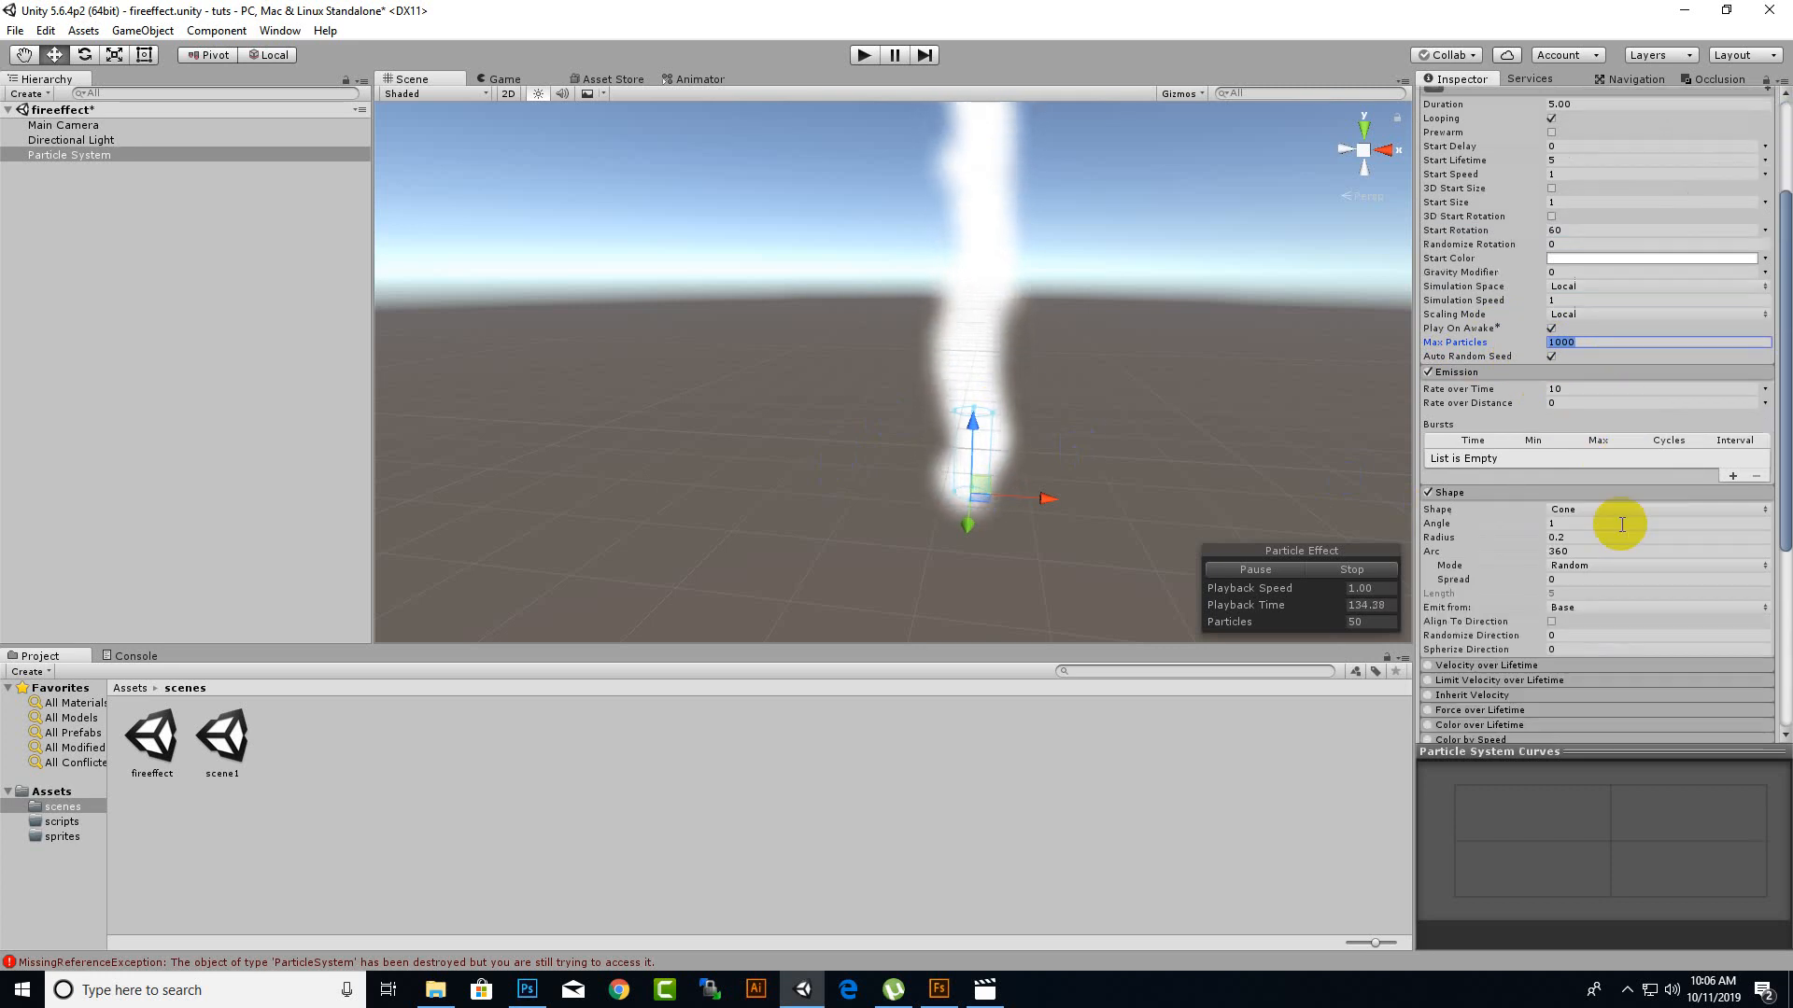
scroll(1622, 525, down, 2)
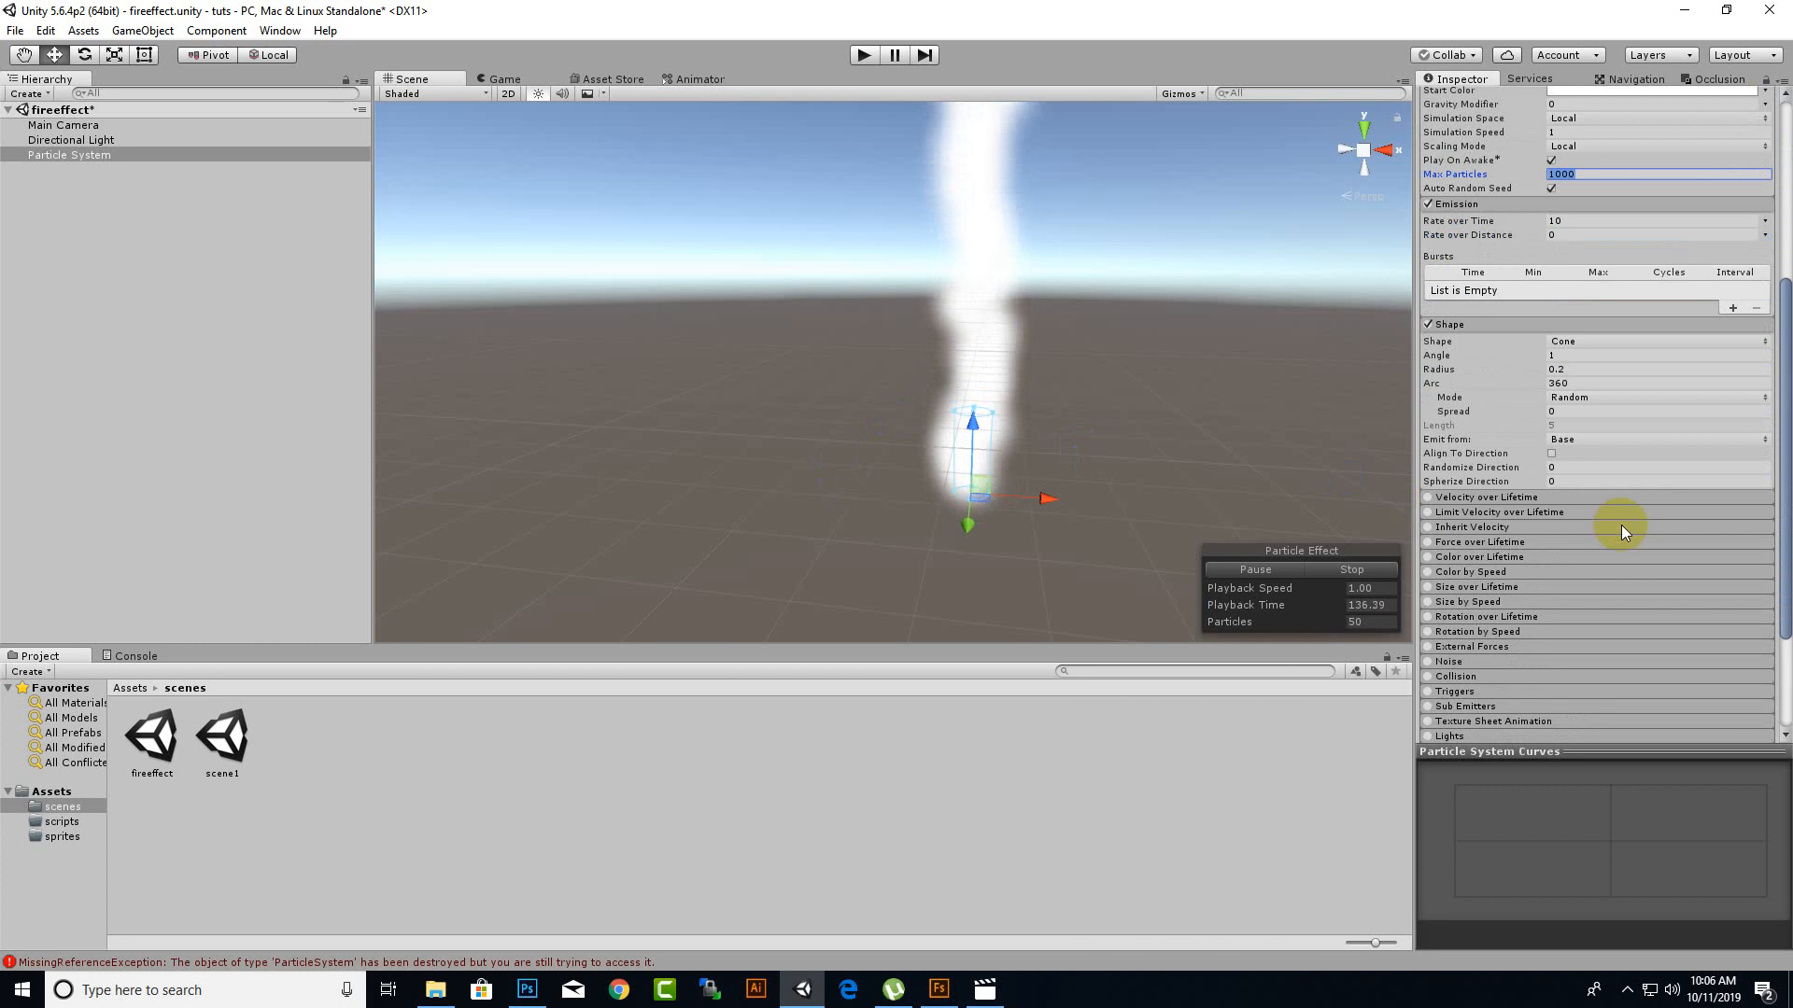
click(1427, 587)
click(1473, 588)
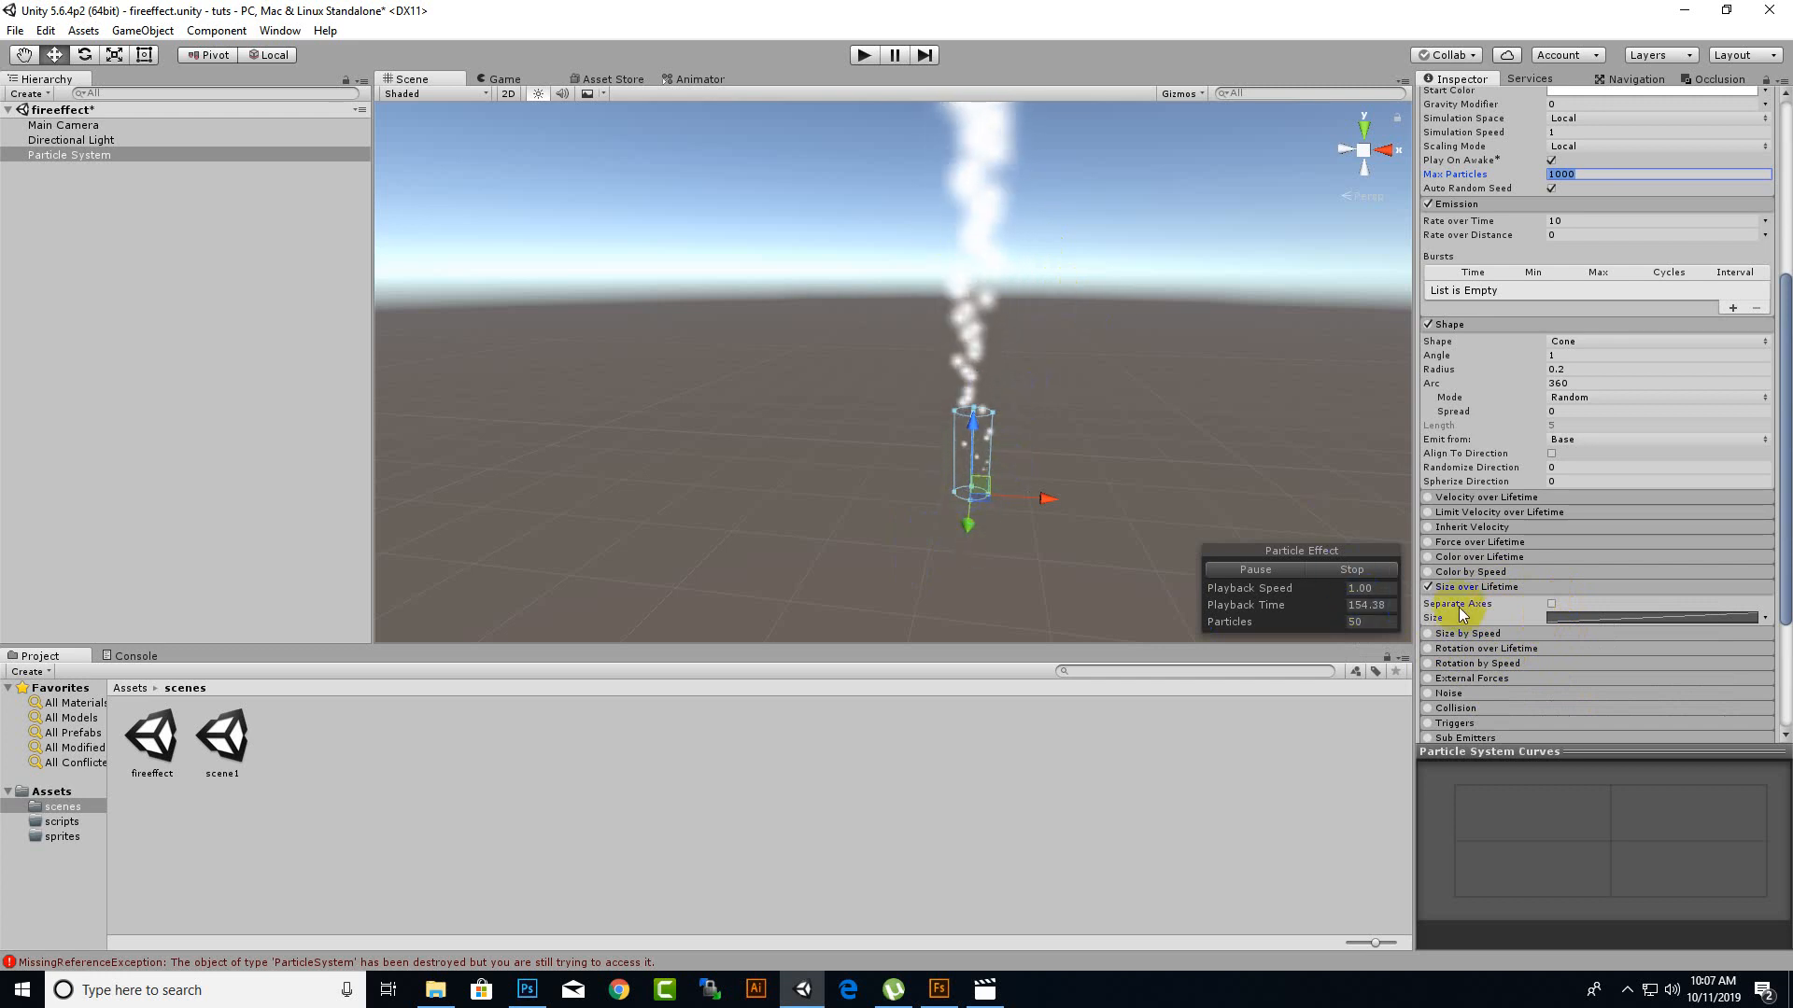
click(1606, 620)
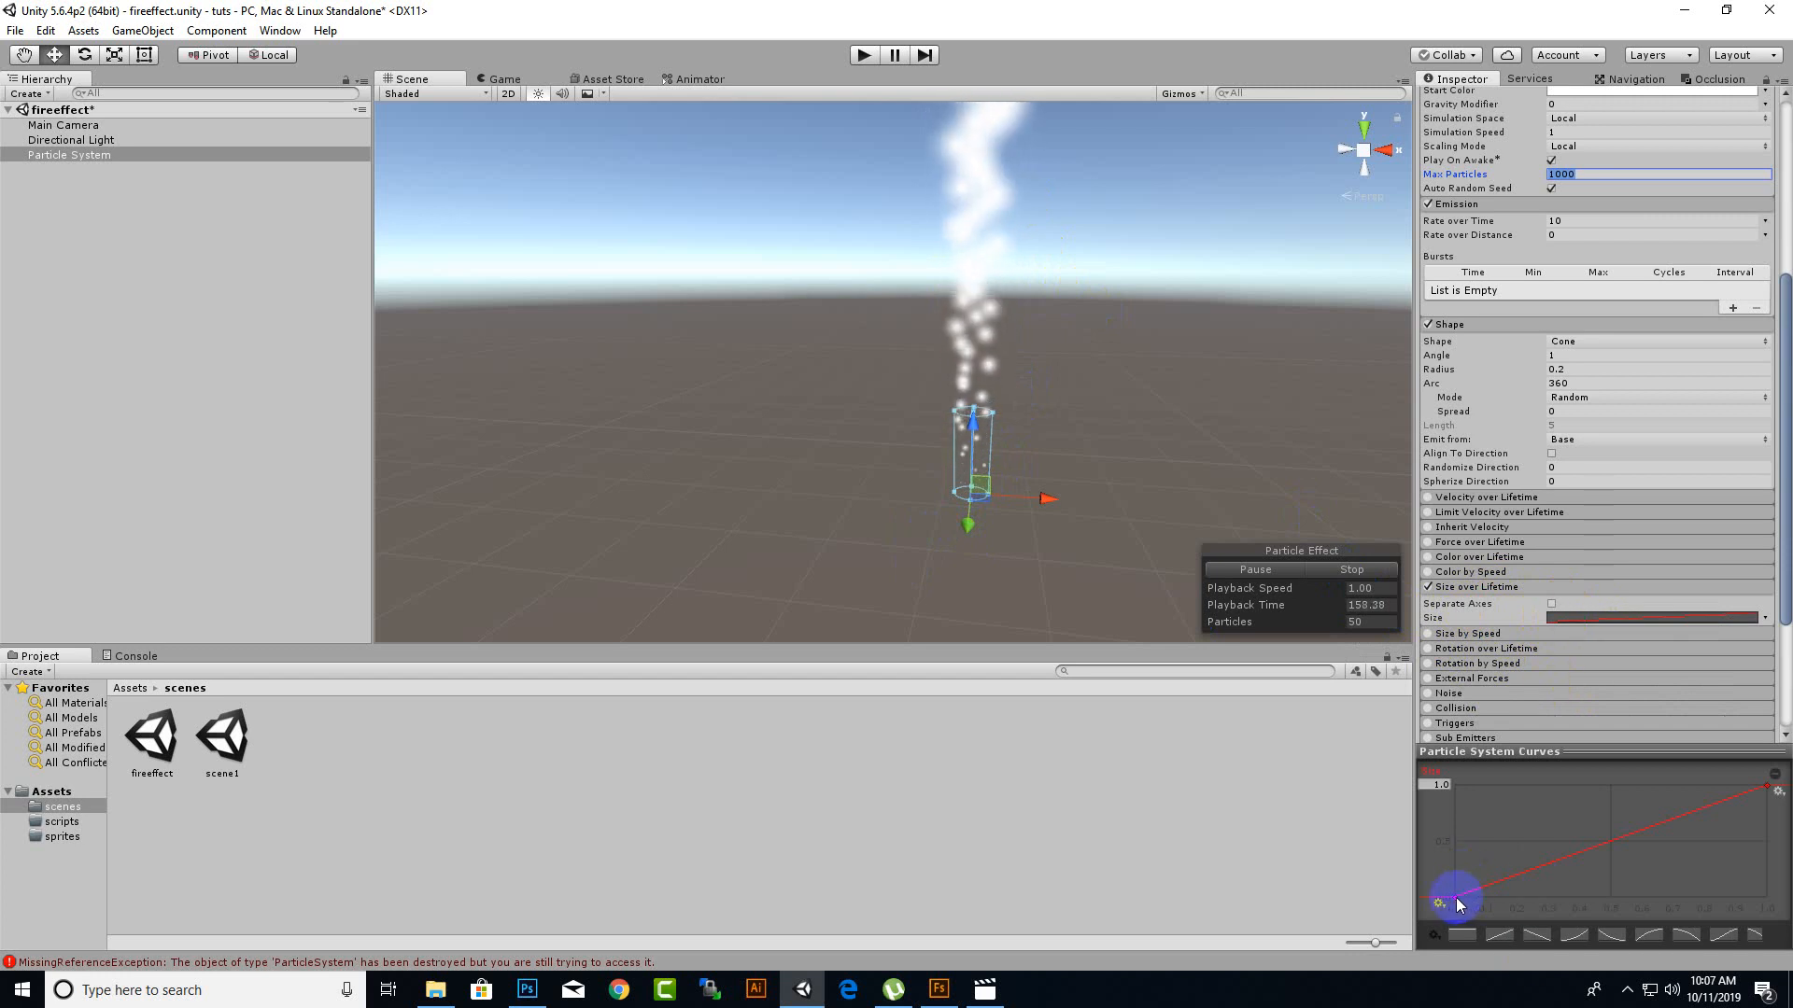
Reshape the Size curve to start at 1.0 and fall to nearly 0 at about 0.52 of the particle lifetime.
drag(1460, 903, 1460, 789)
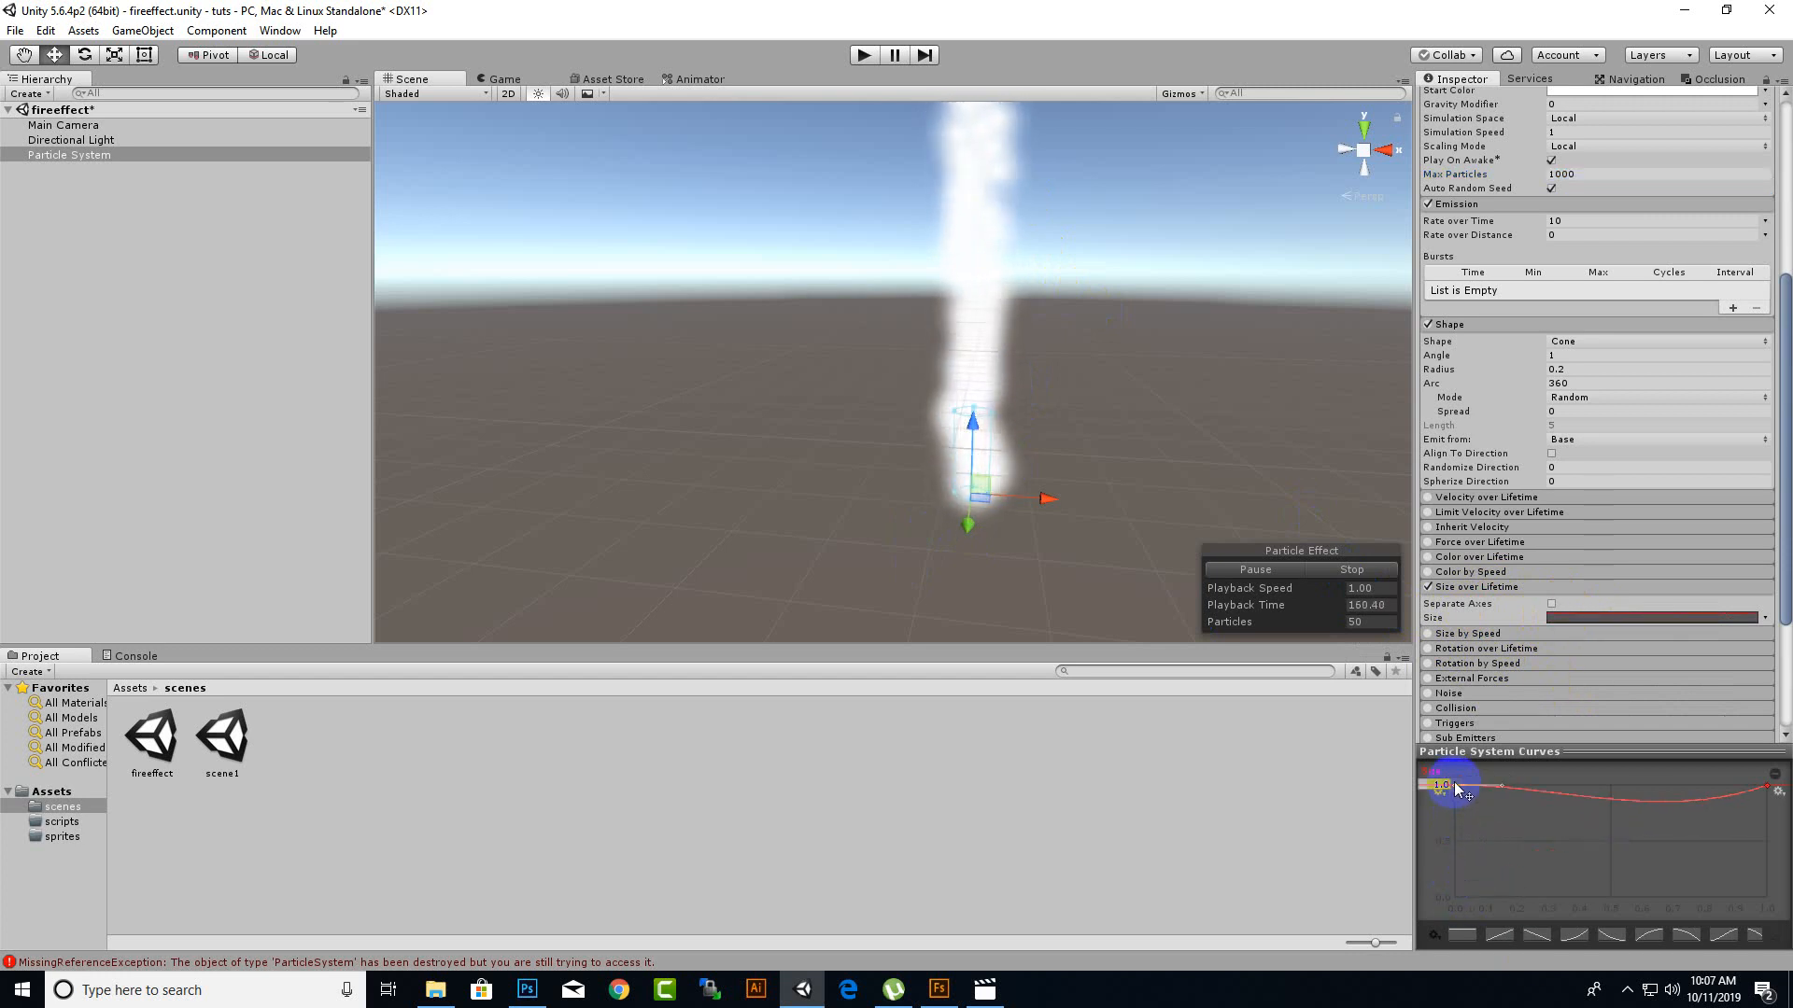
click(1765, 789)
drag(1767, 794, 1718, 889)
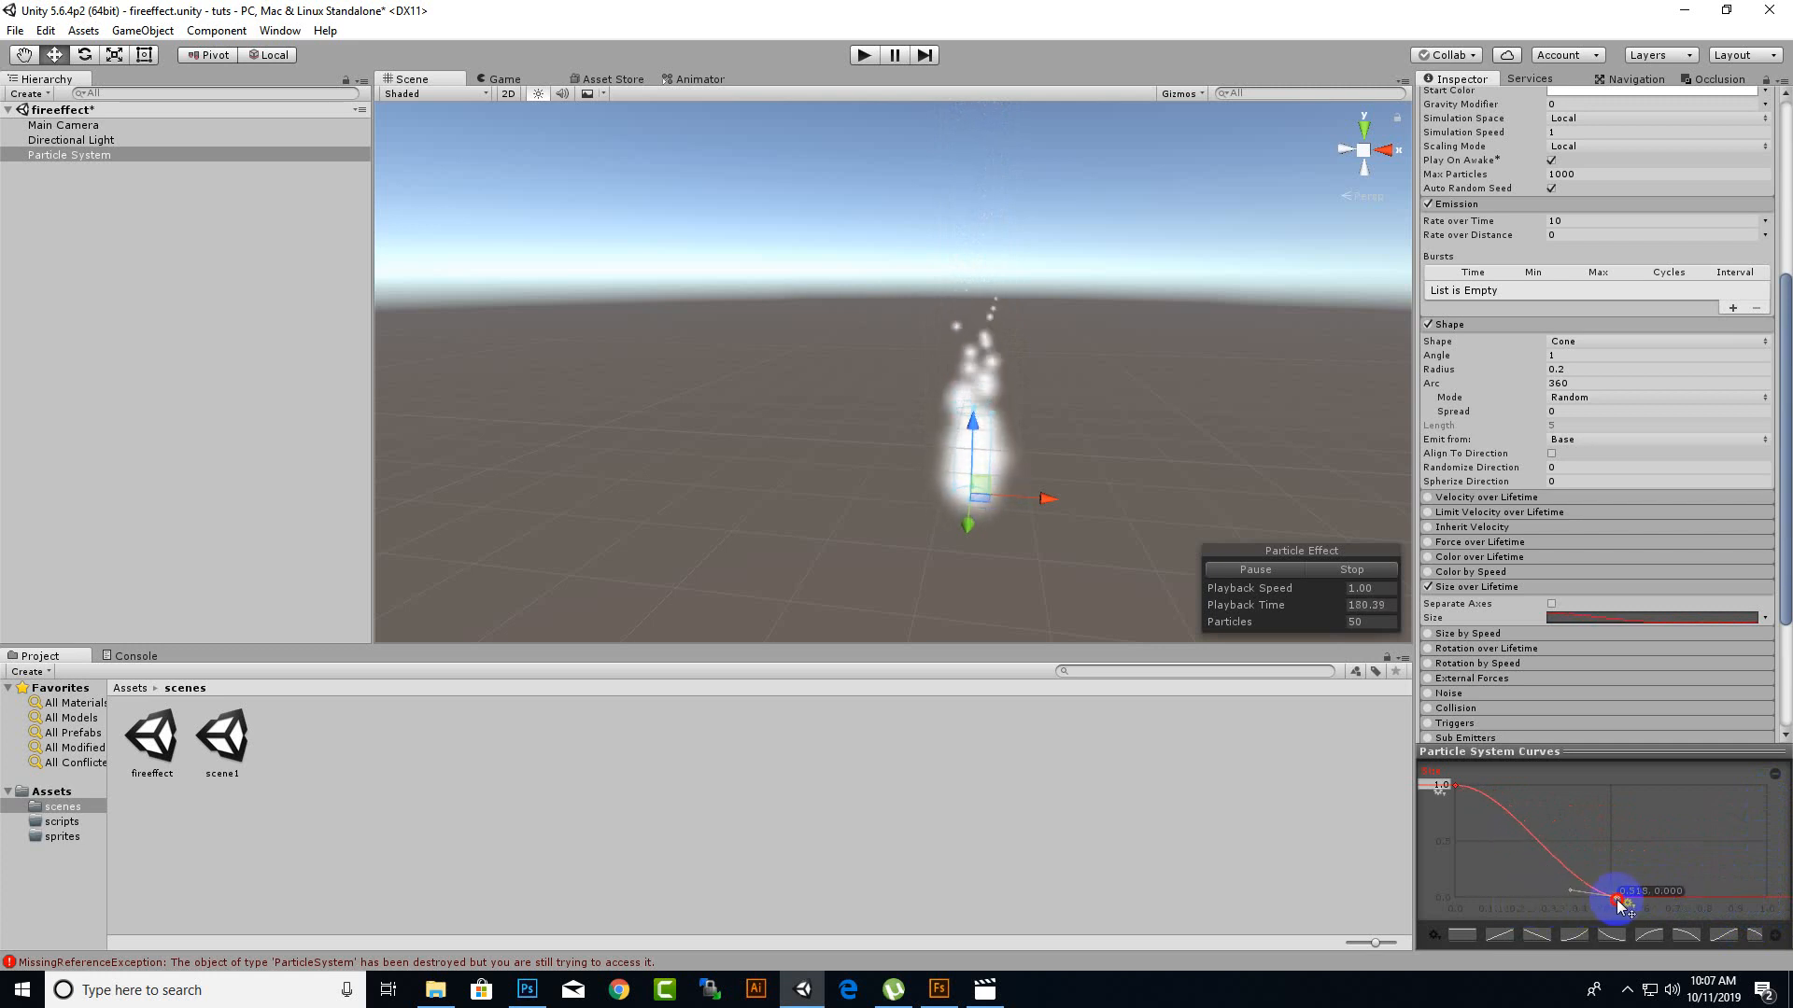
drag(1620, 902, 1665, 902)
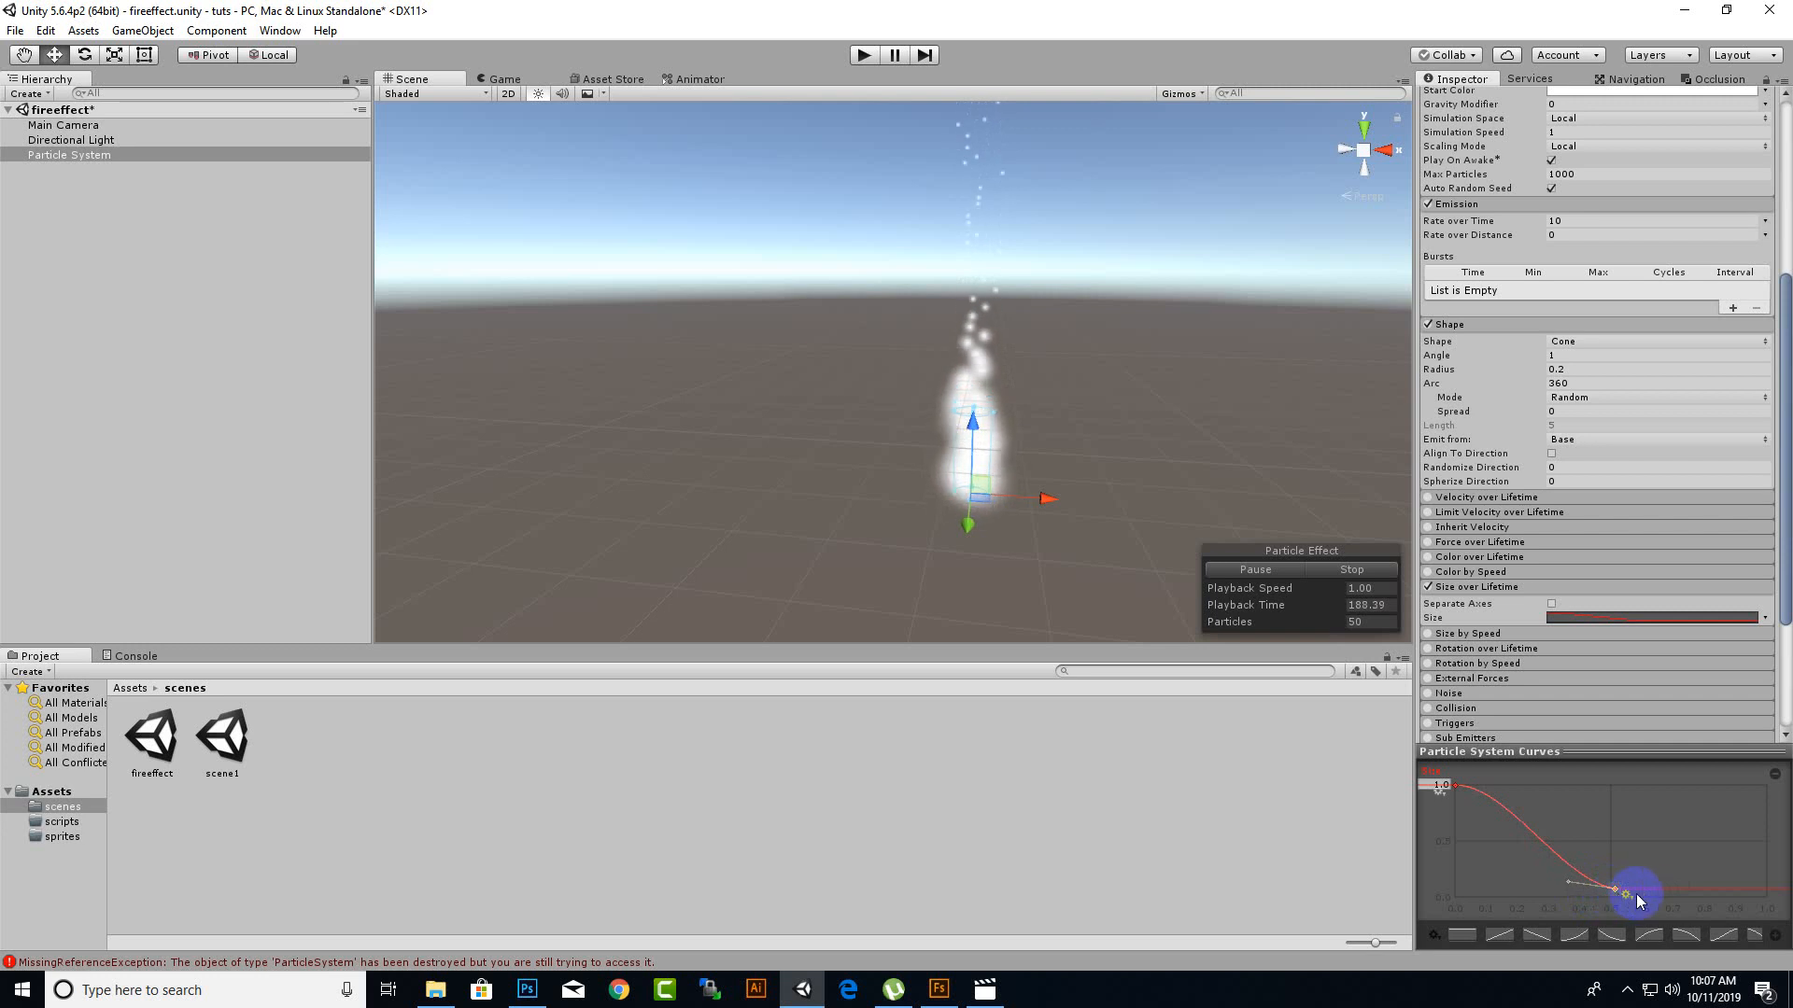
Move the Size curve's end key to nearly 0 at about 0.55, and enable Rotation over Lifetime with Angular Velocity 60.
drag(1615, 895, 1629, 898)
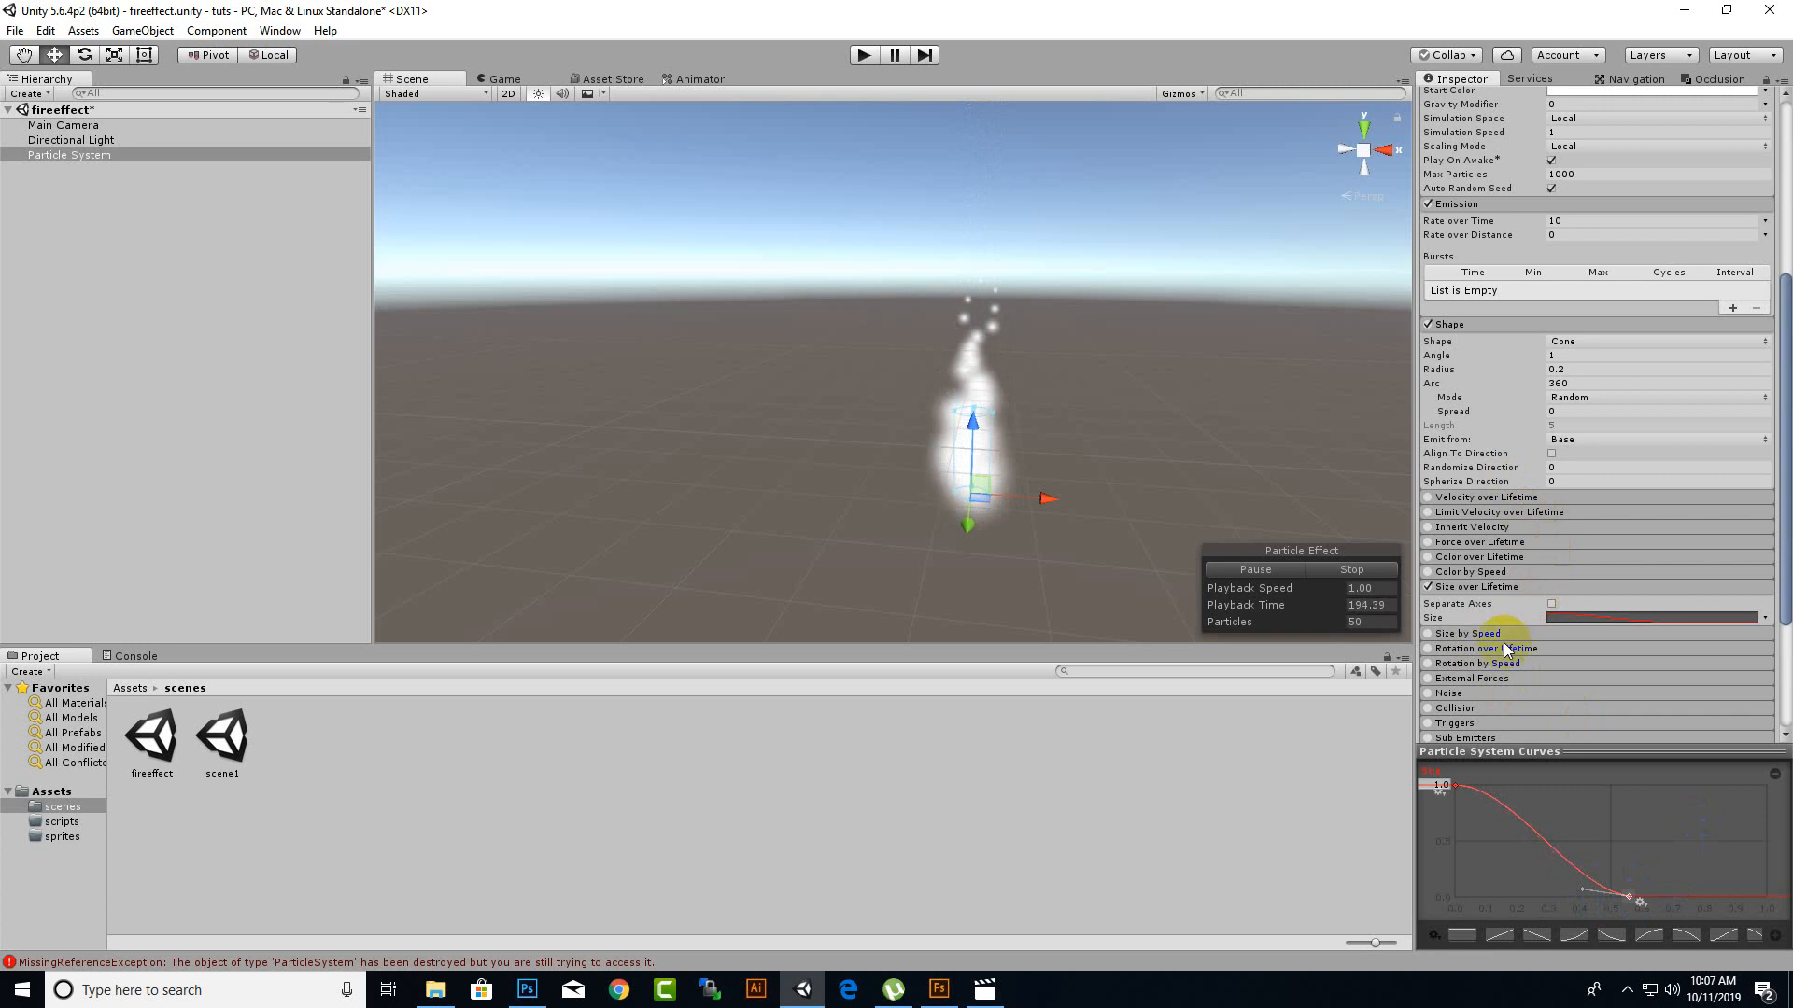
click(1468, 648)
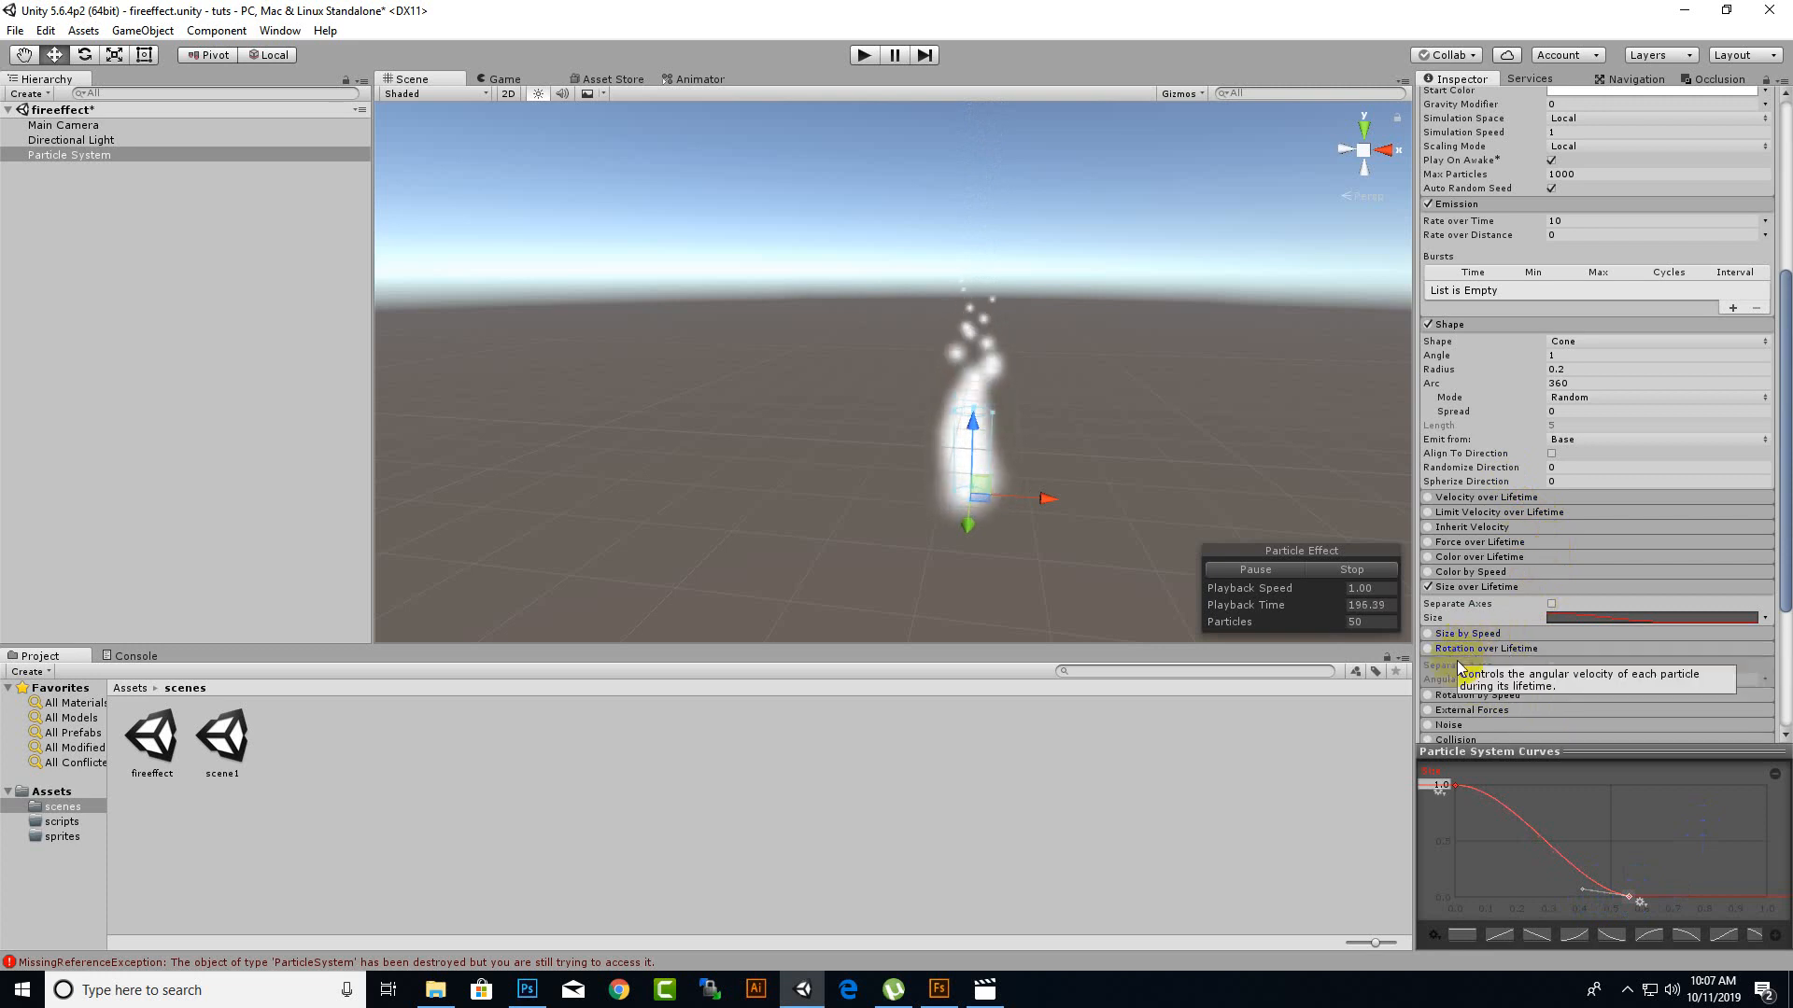
click(1428, 648)
click(1559, 680)
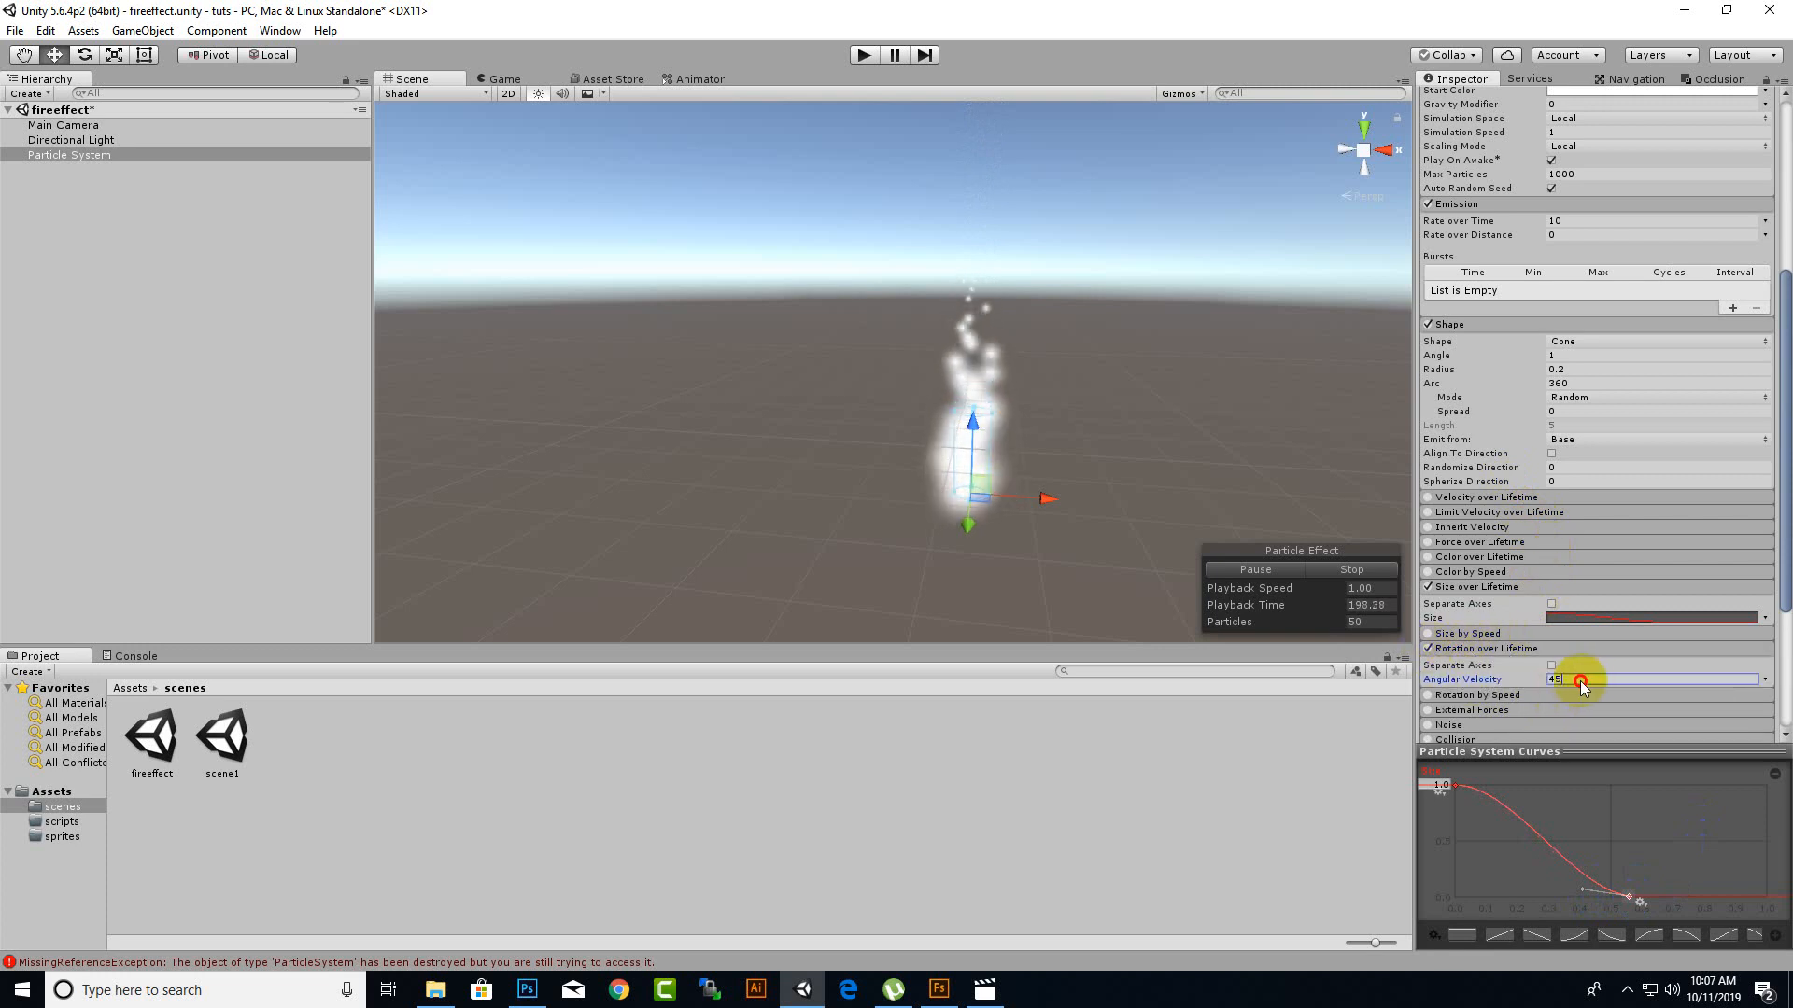
text(60)
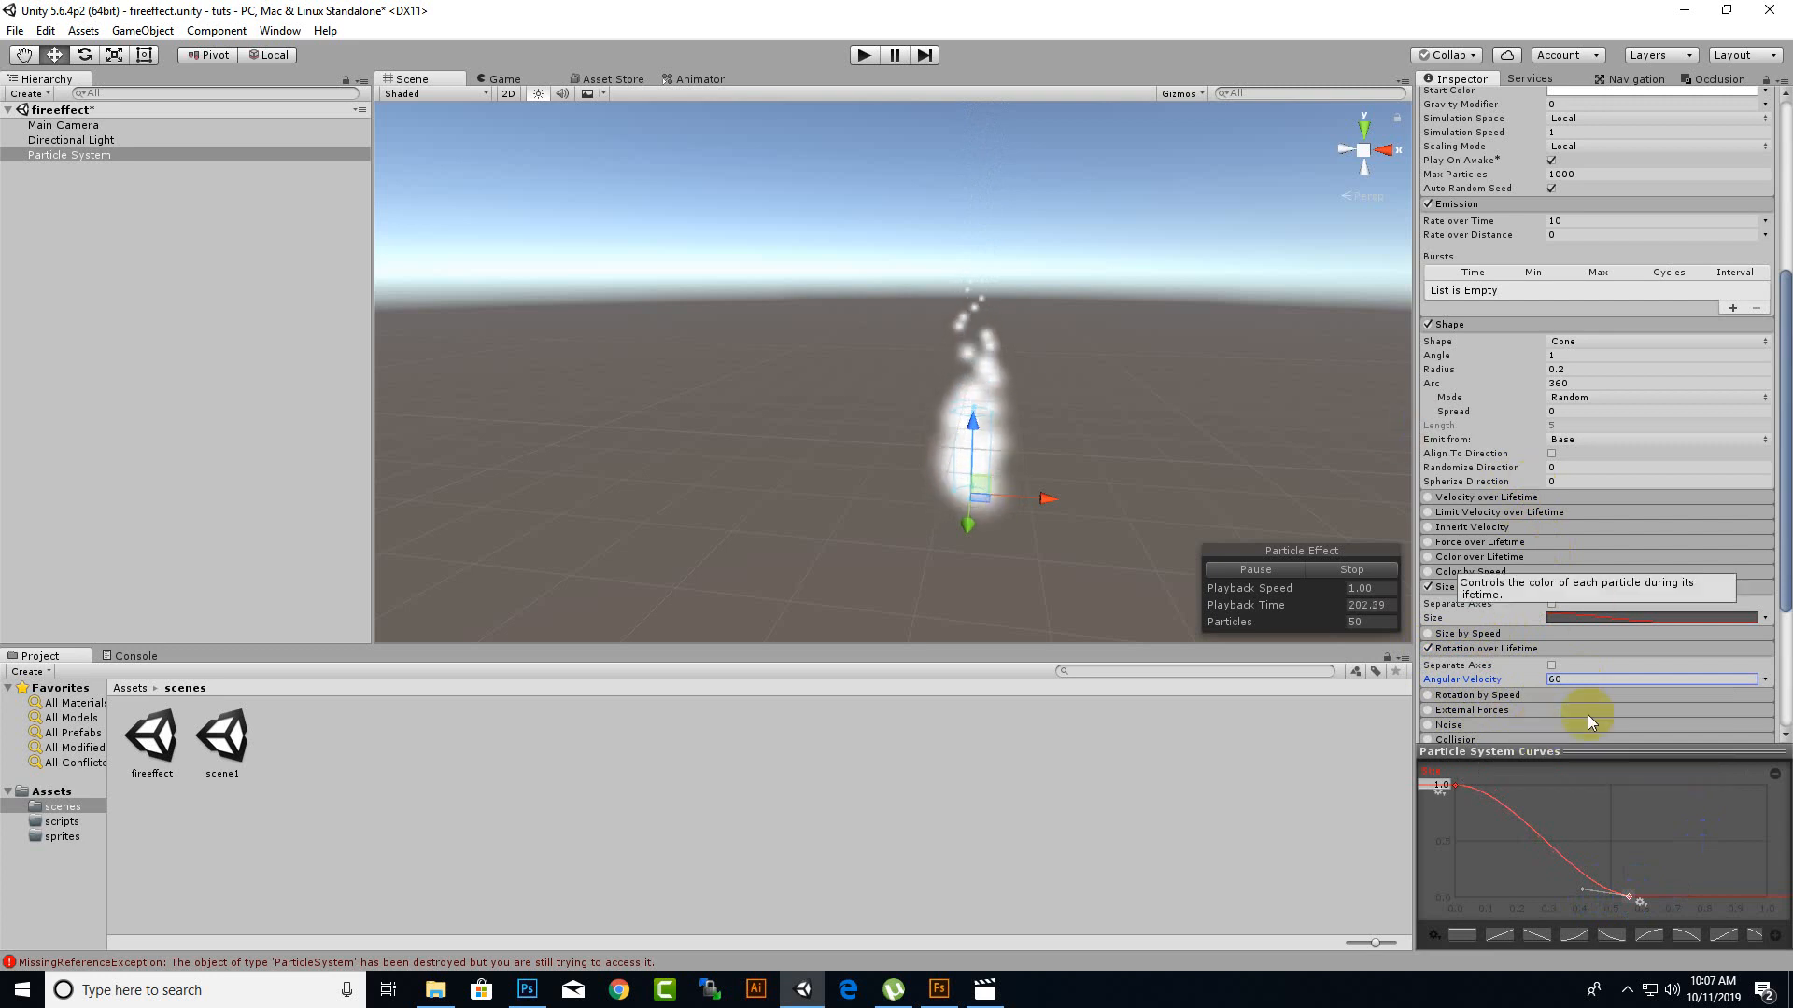
click(1571, 681)
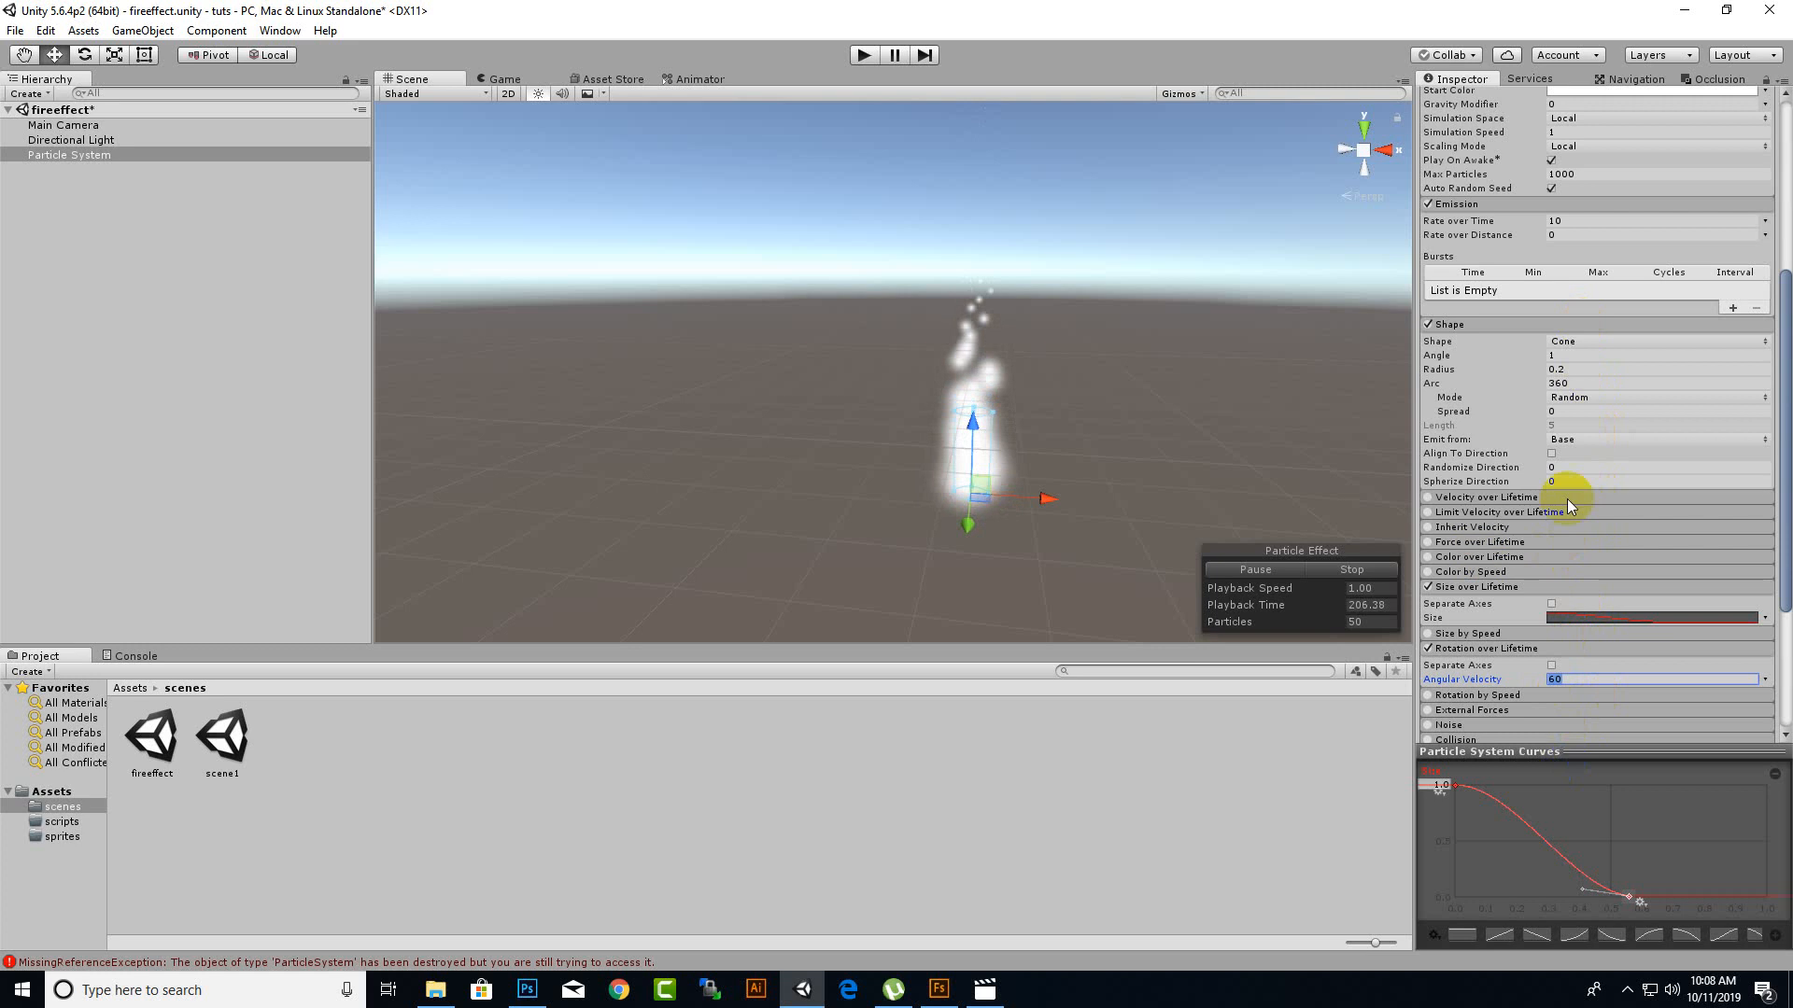
click(1576, 679)
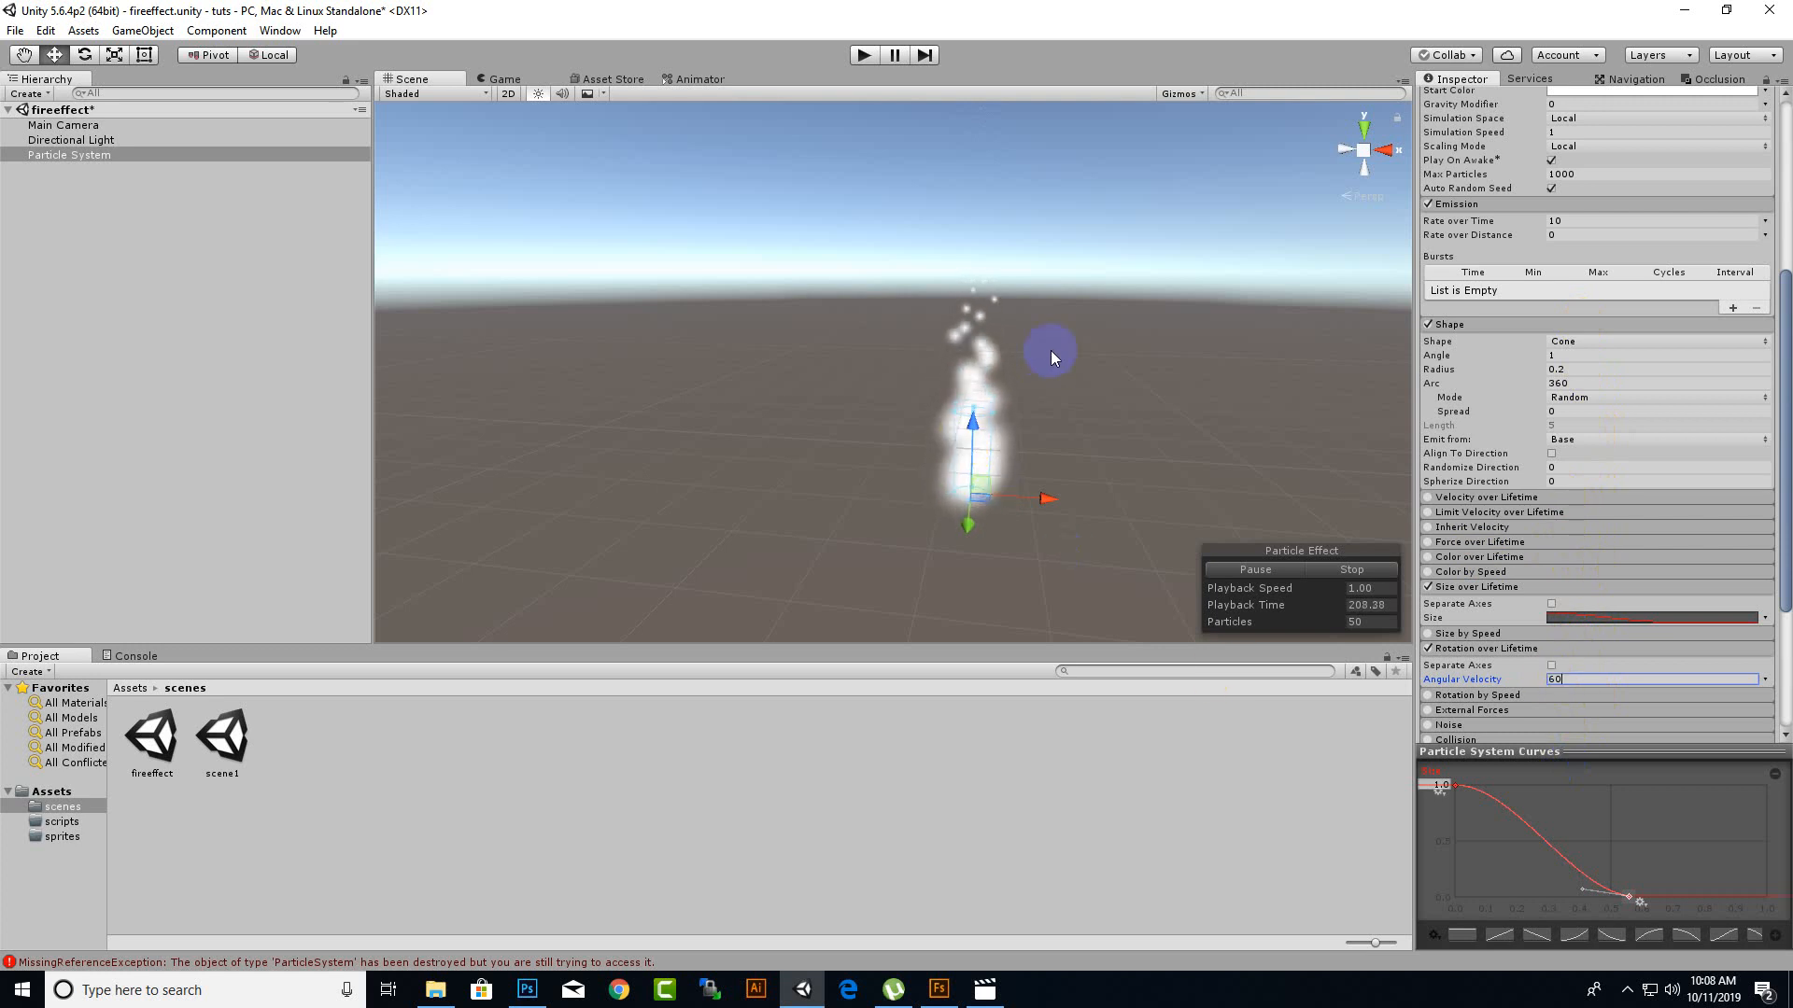
scroll(1038, 590, up, 4)
middle_drag(1101, 532, 1090, 449)
scroll(1149, 478, down, 3)
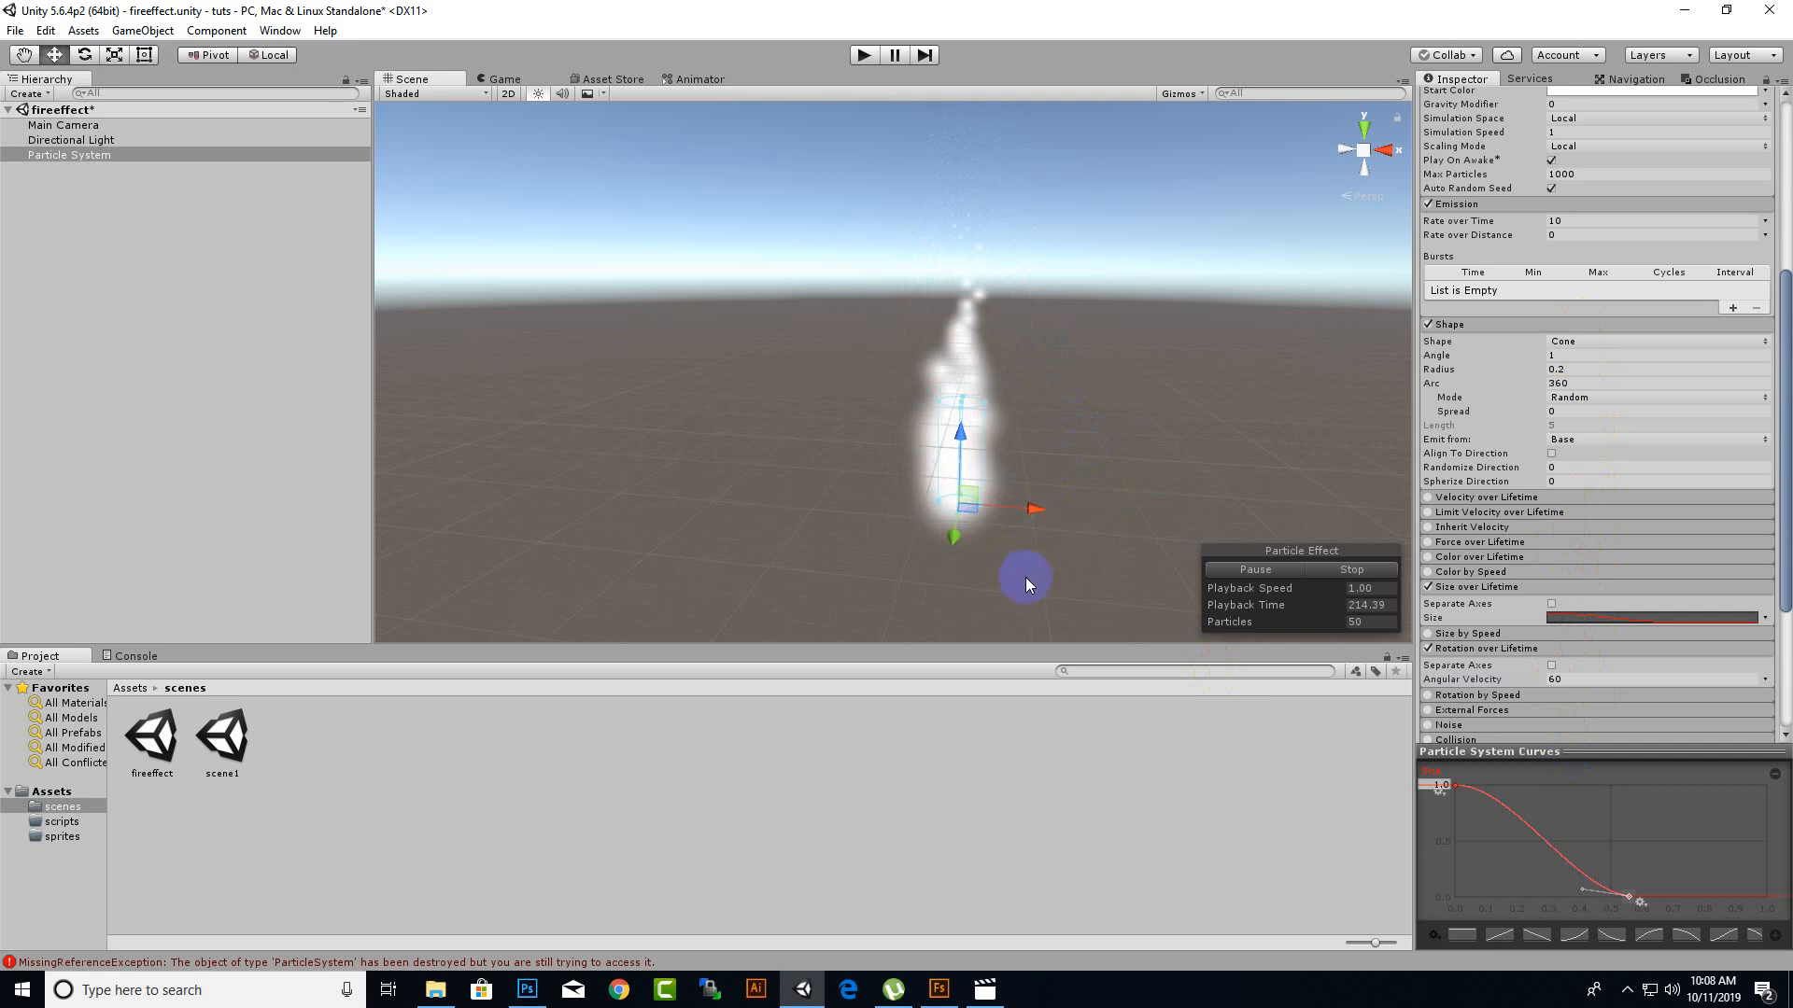
scroll(1035, 600, up, 3)
mouse_move(1133, 539)
middle_down()
mouse_move(1112, 502)
mouse_move(1164, 380)
mouse_move(1132, 513)
middle_up()
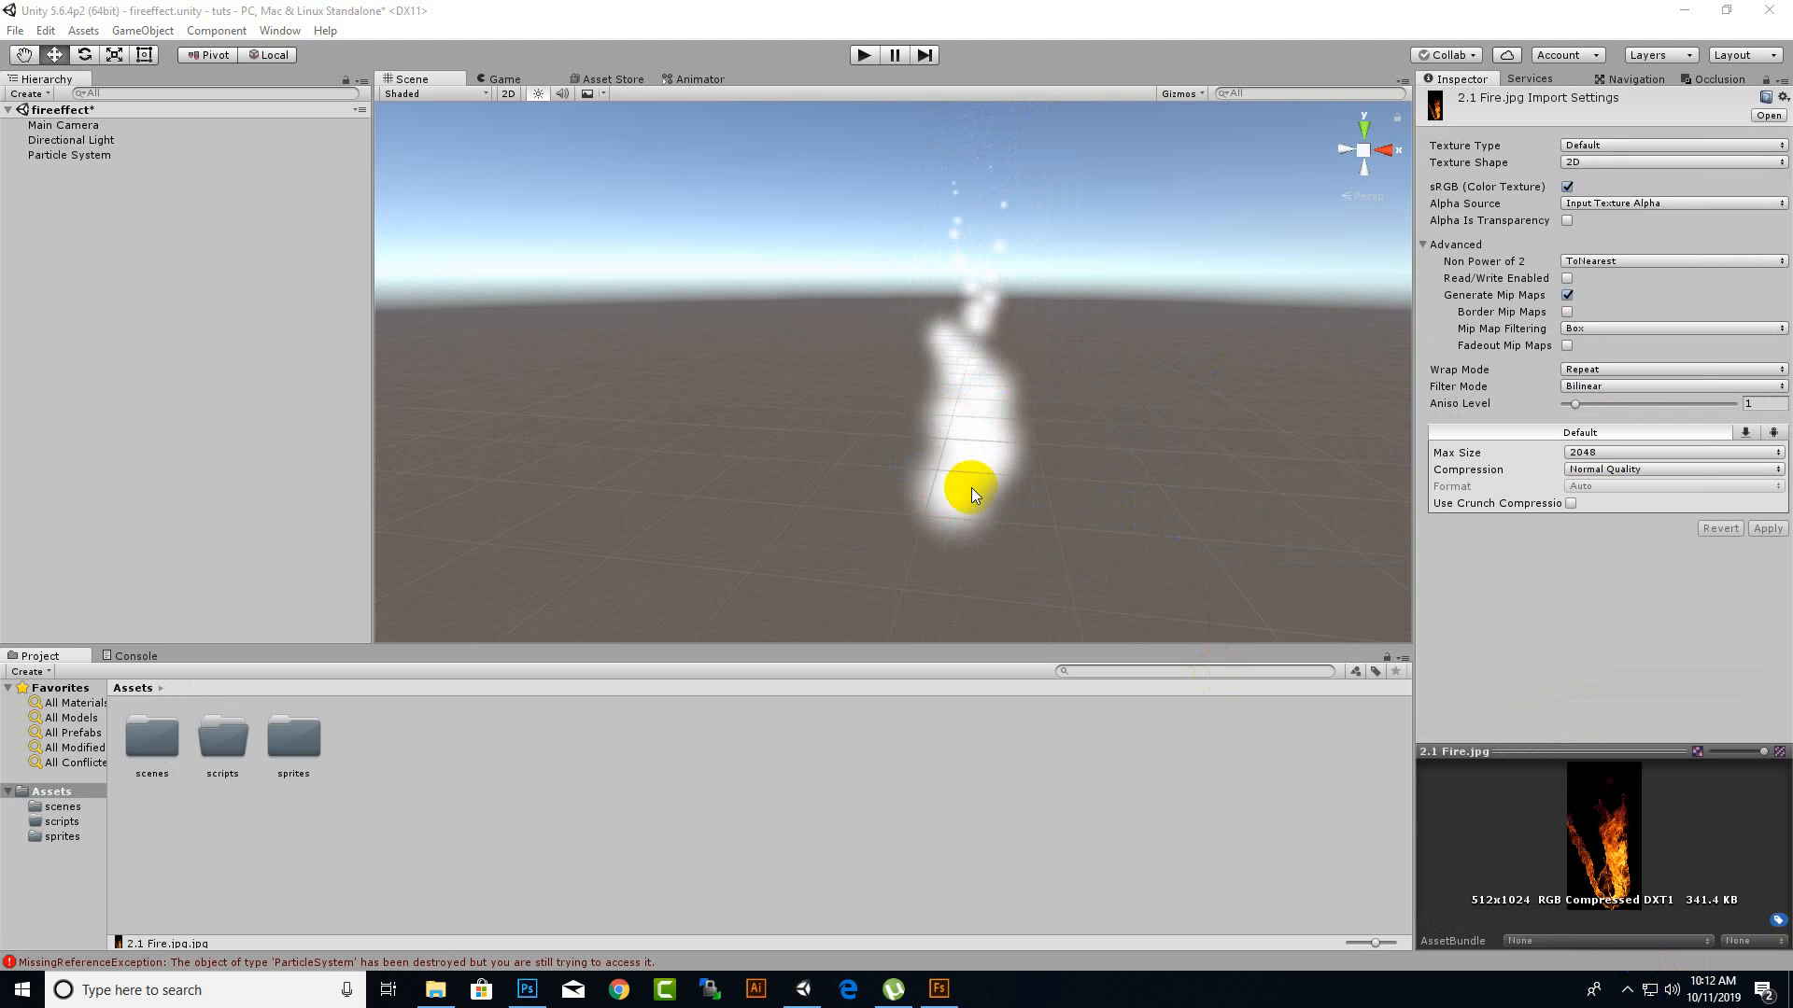
click(1054, 506)
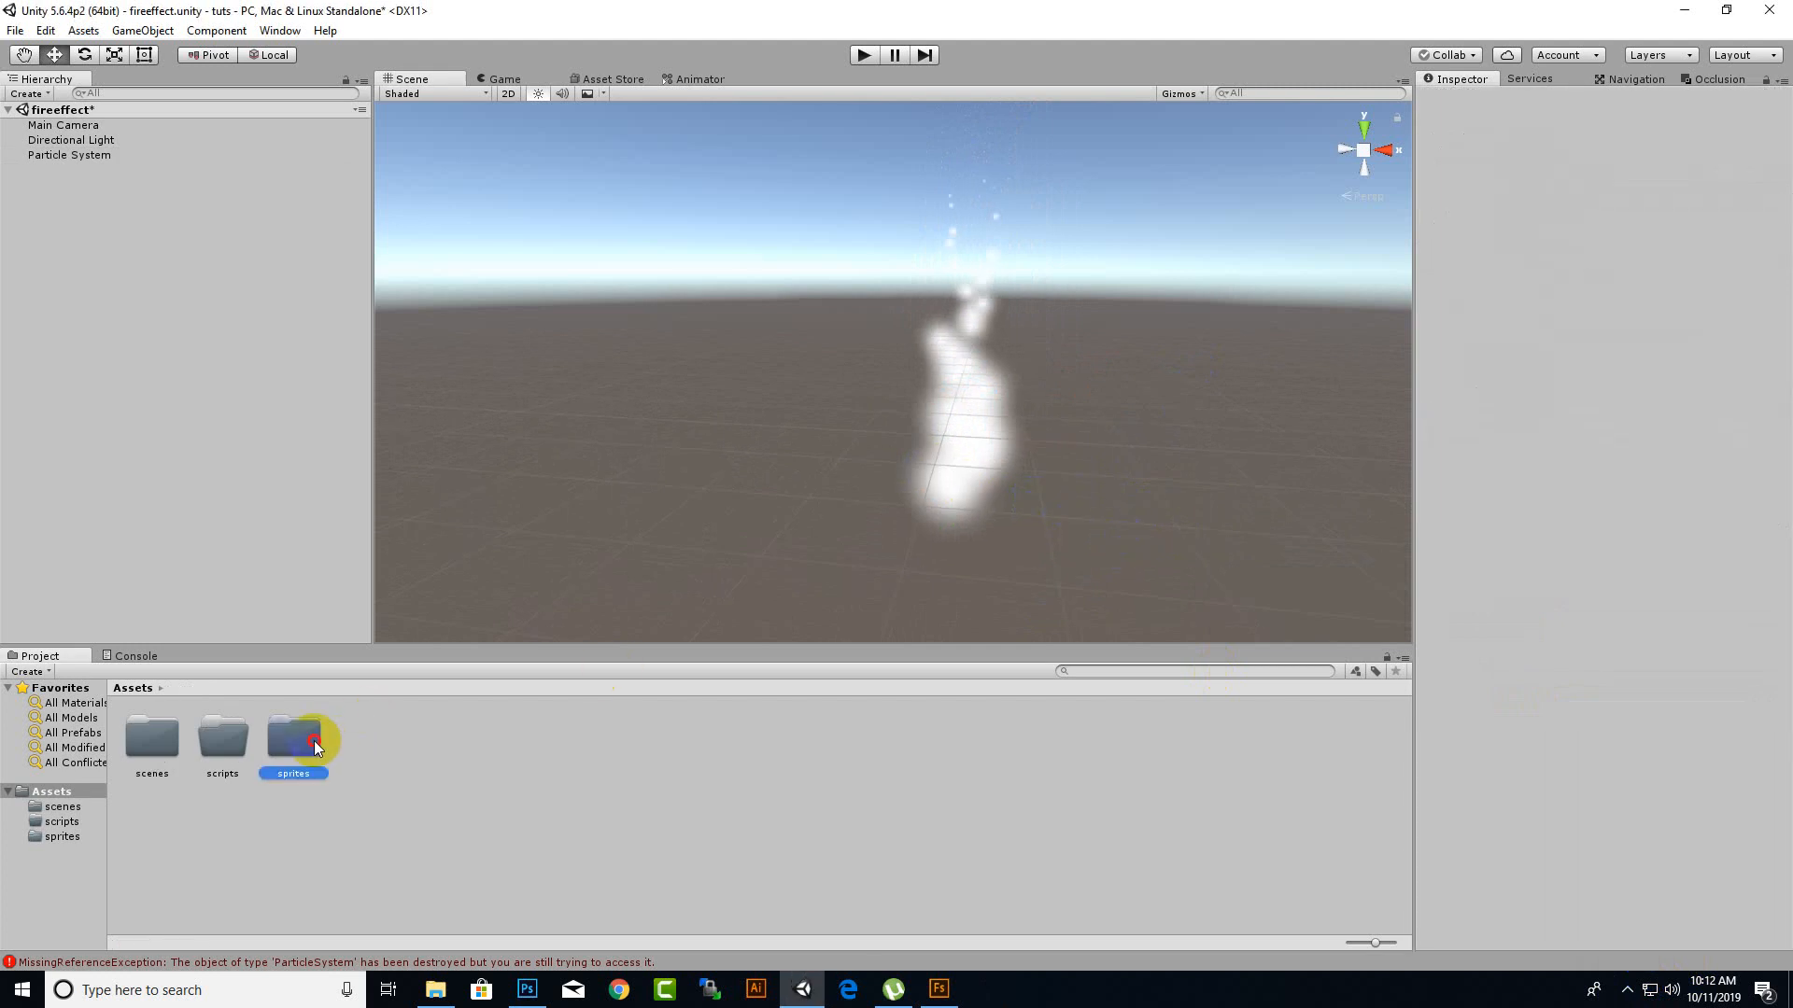
Open the sprites folder and view the import settings of the 2.1 Fire.jpg texture.
double_click(313, 741)
click(162, 747)
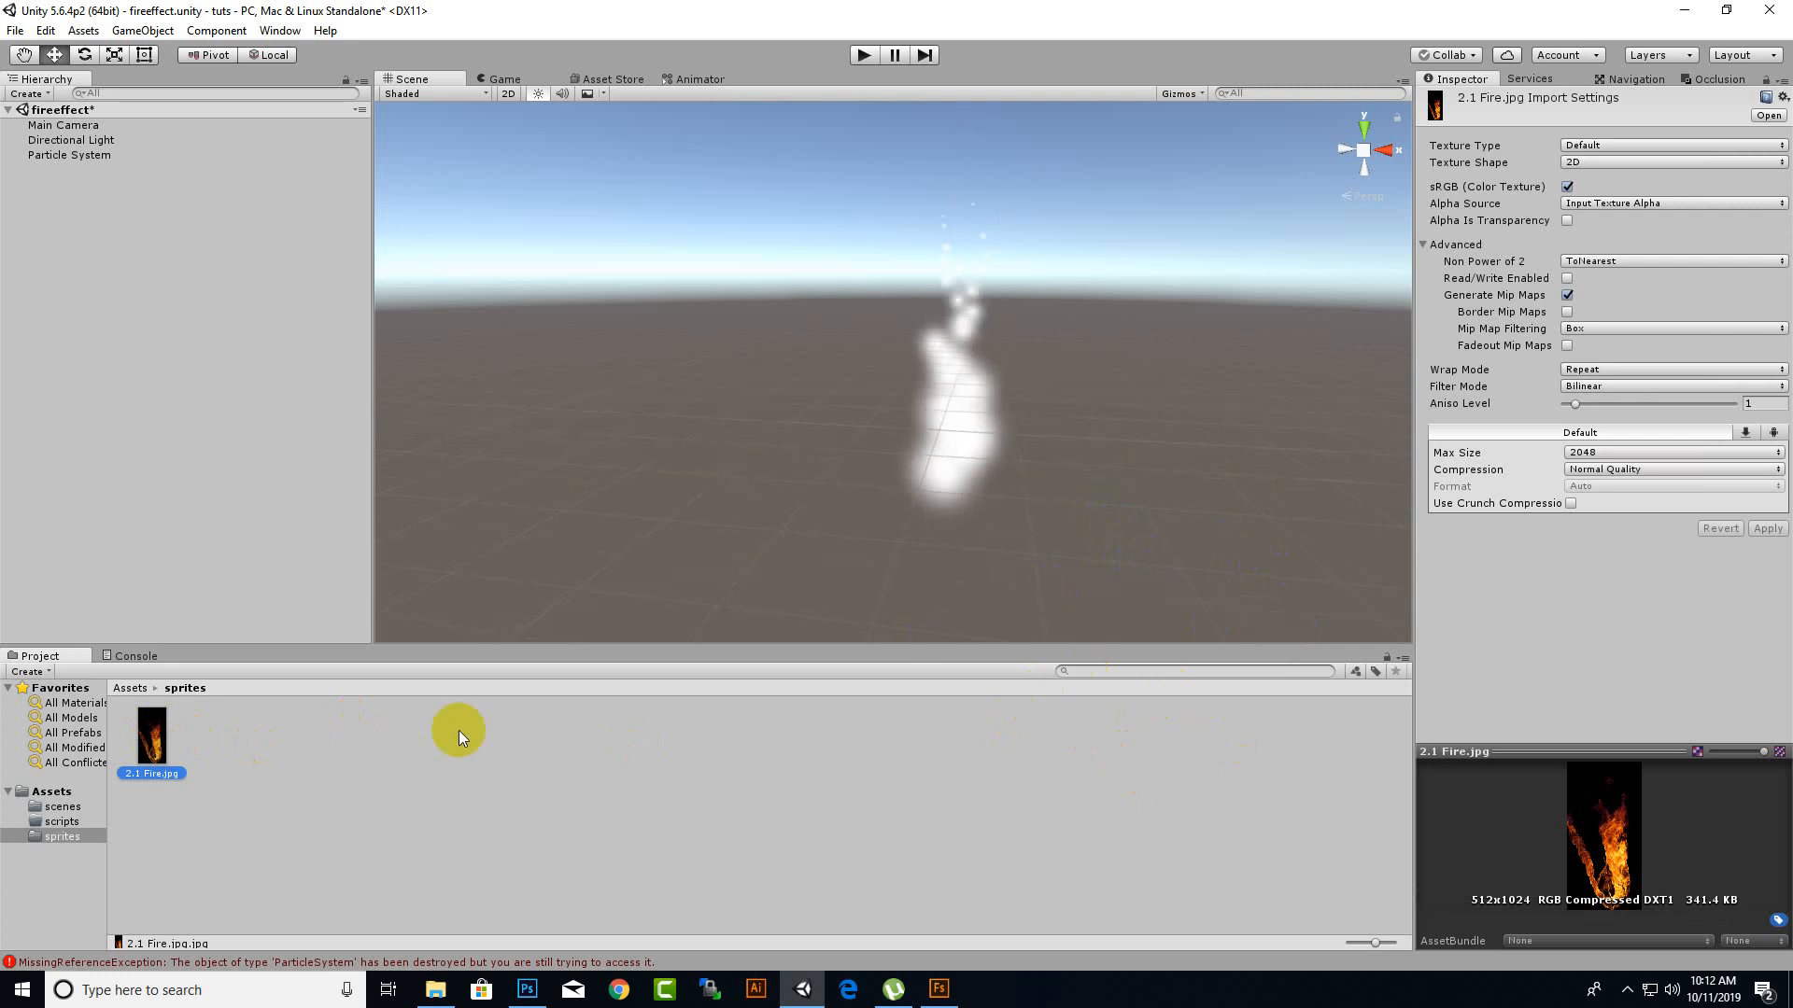
click(716, 542)
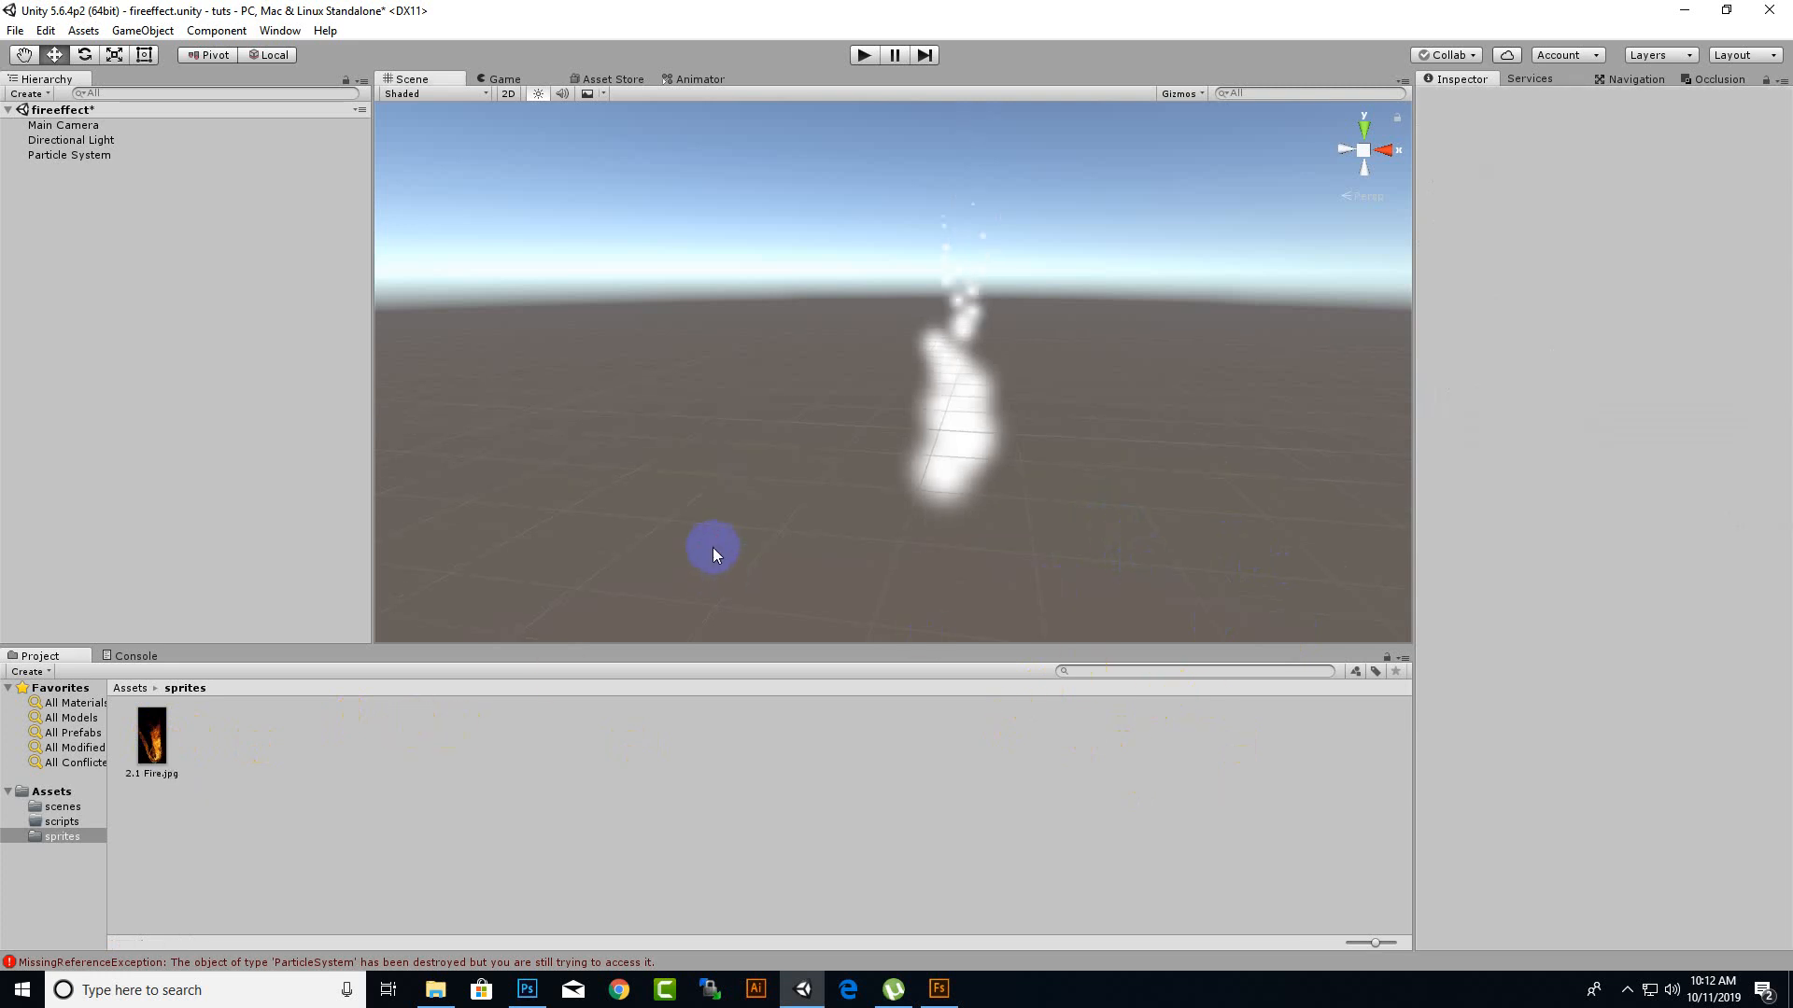
click(999, 461)
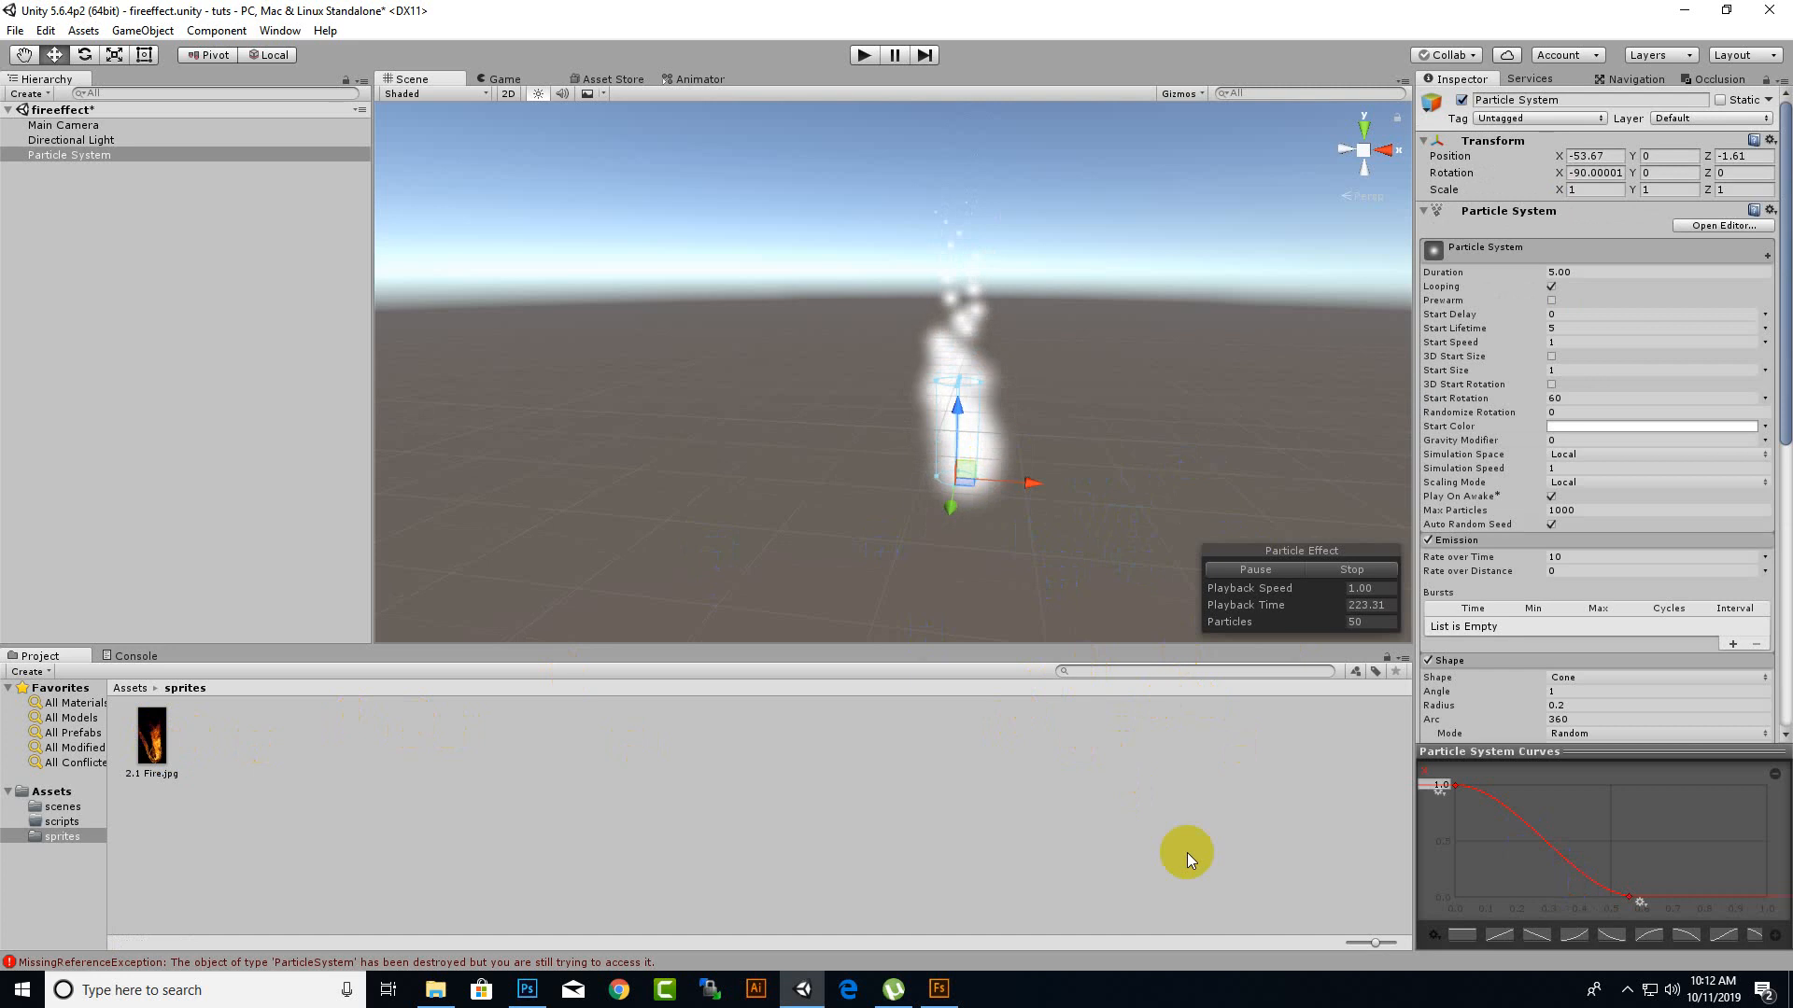
click(156, 752)
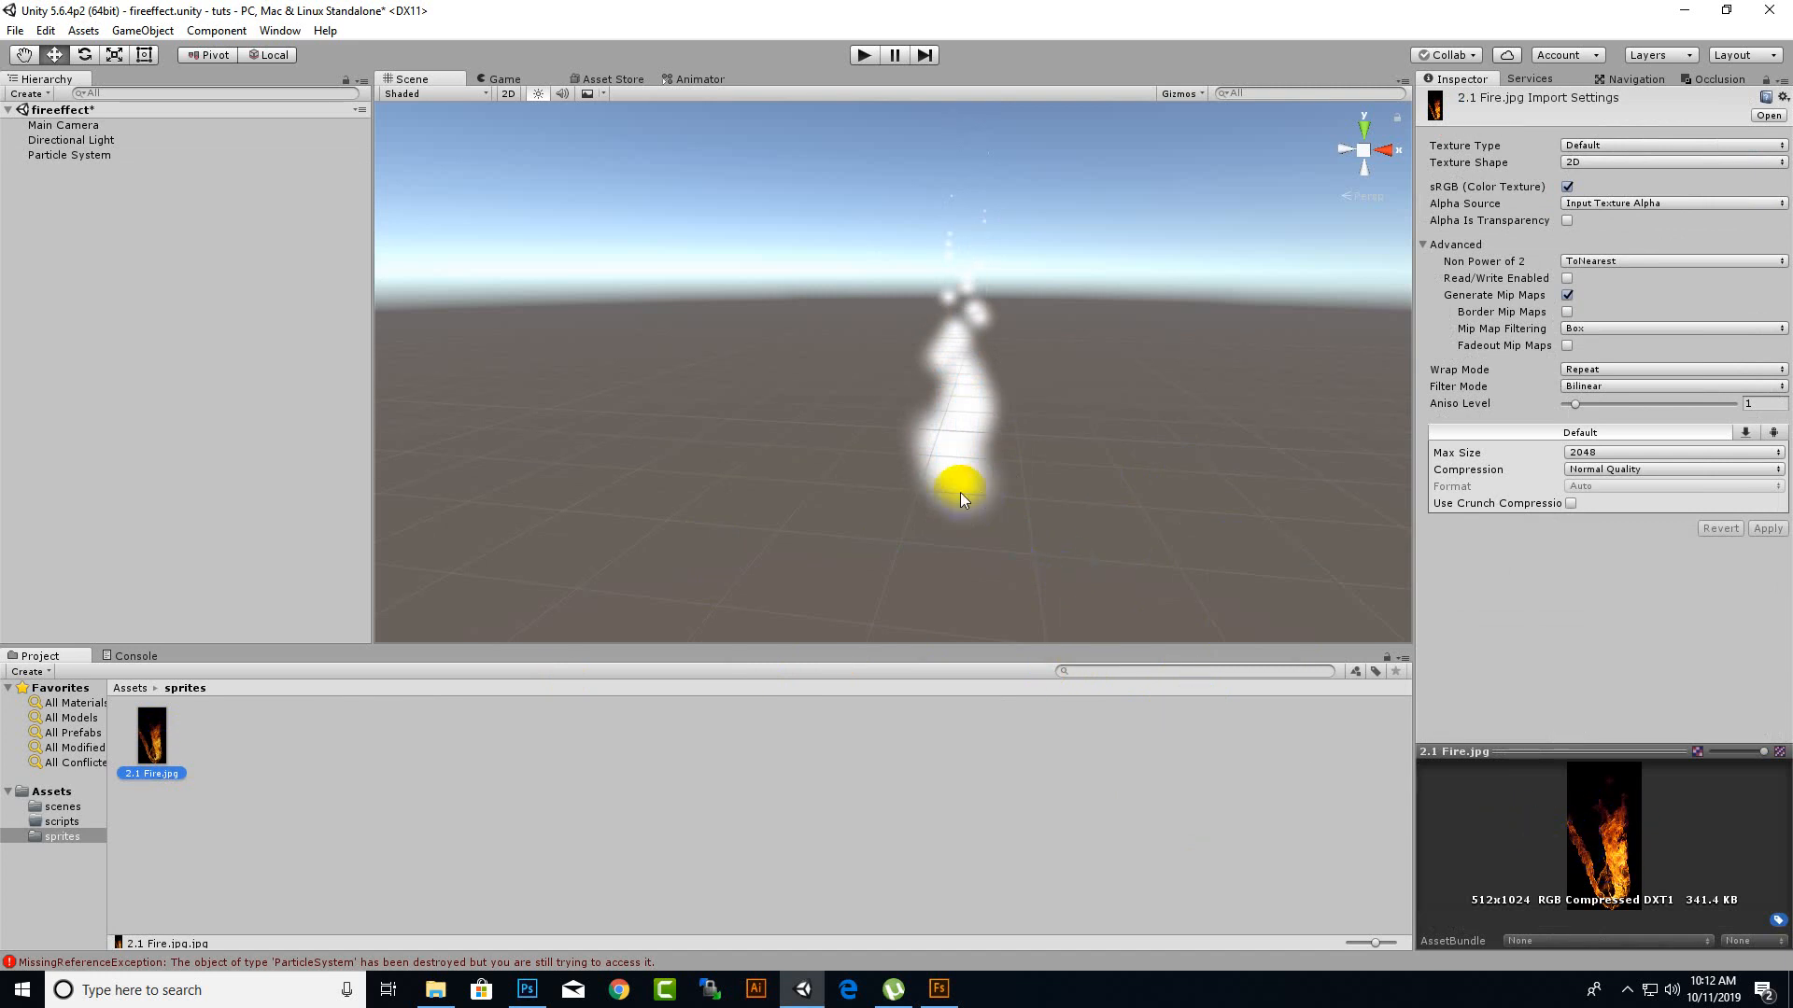
click(321, 732)
click(168, 761)
click(971, 457)
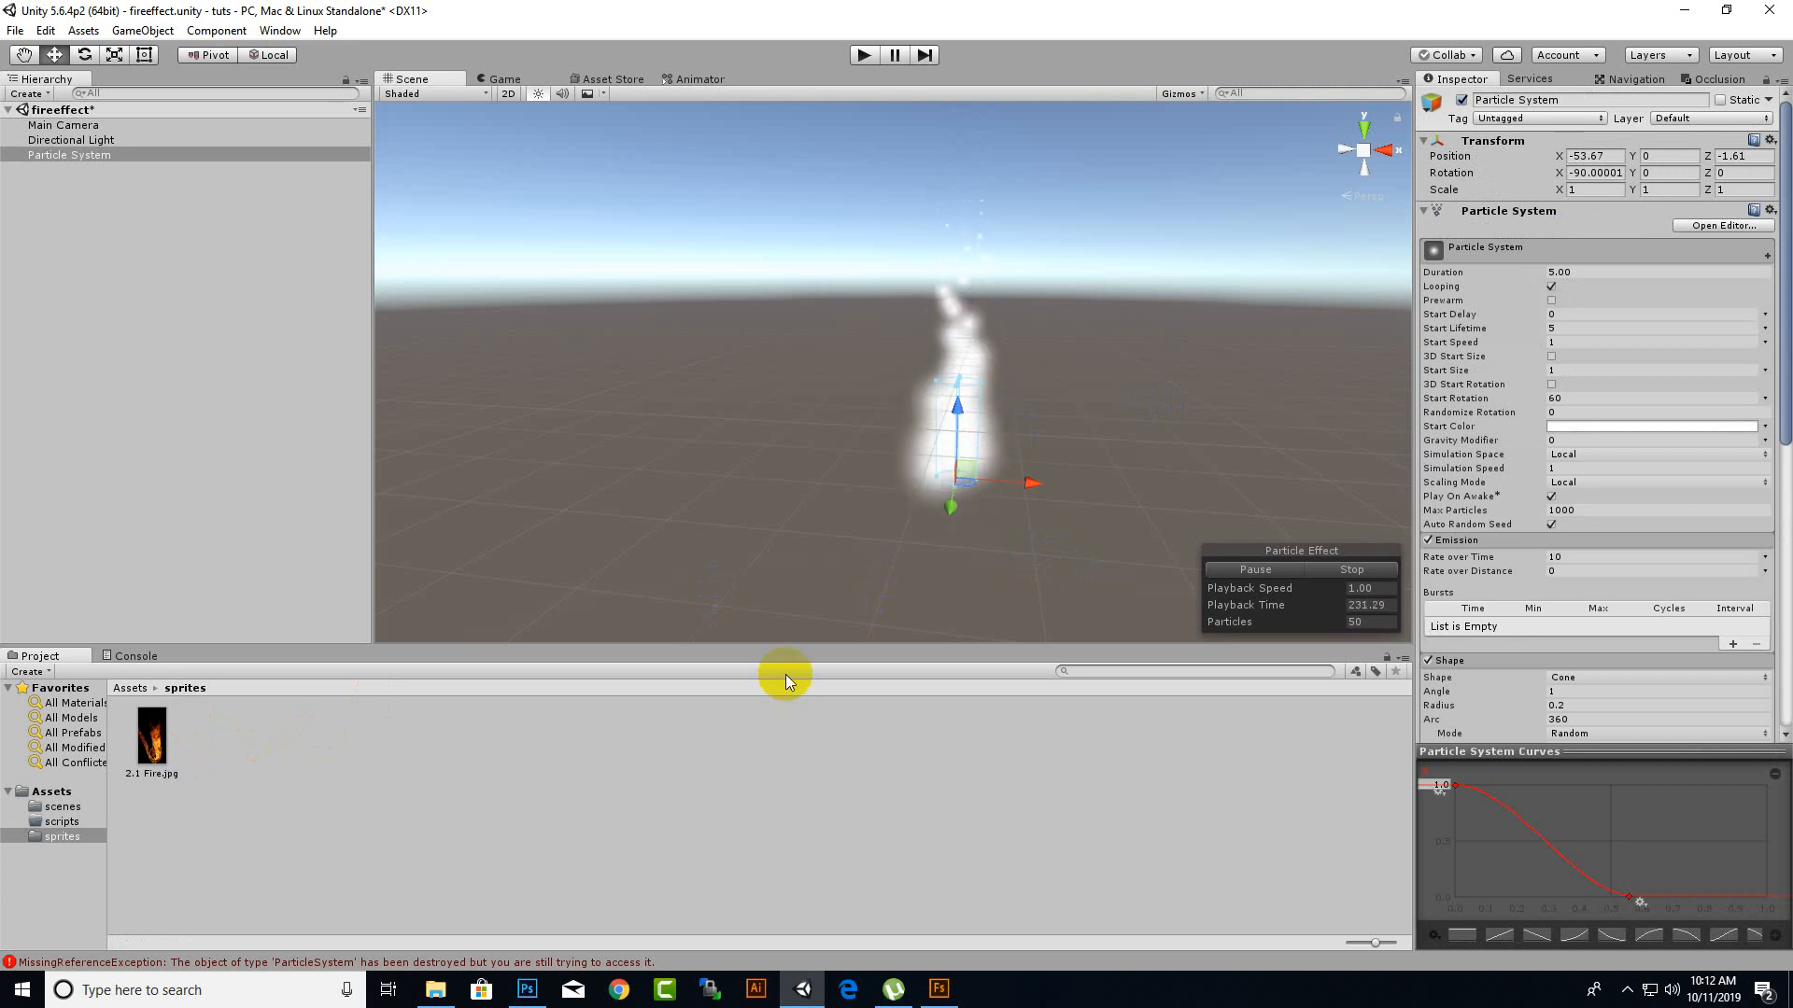
Create a new material named firematerial in the sprites folder.
right_click(468, 735)
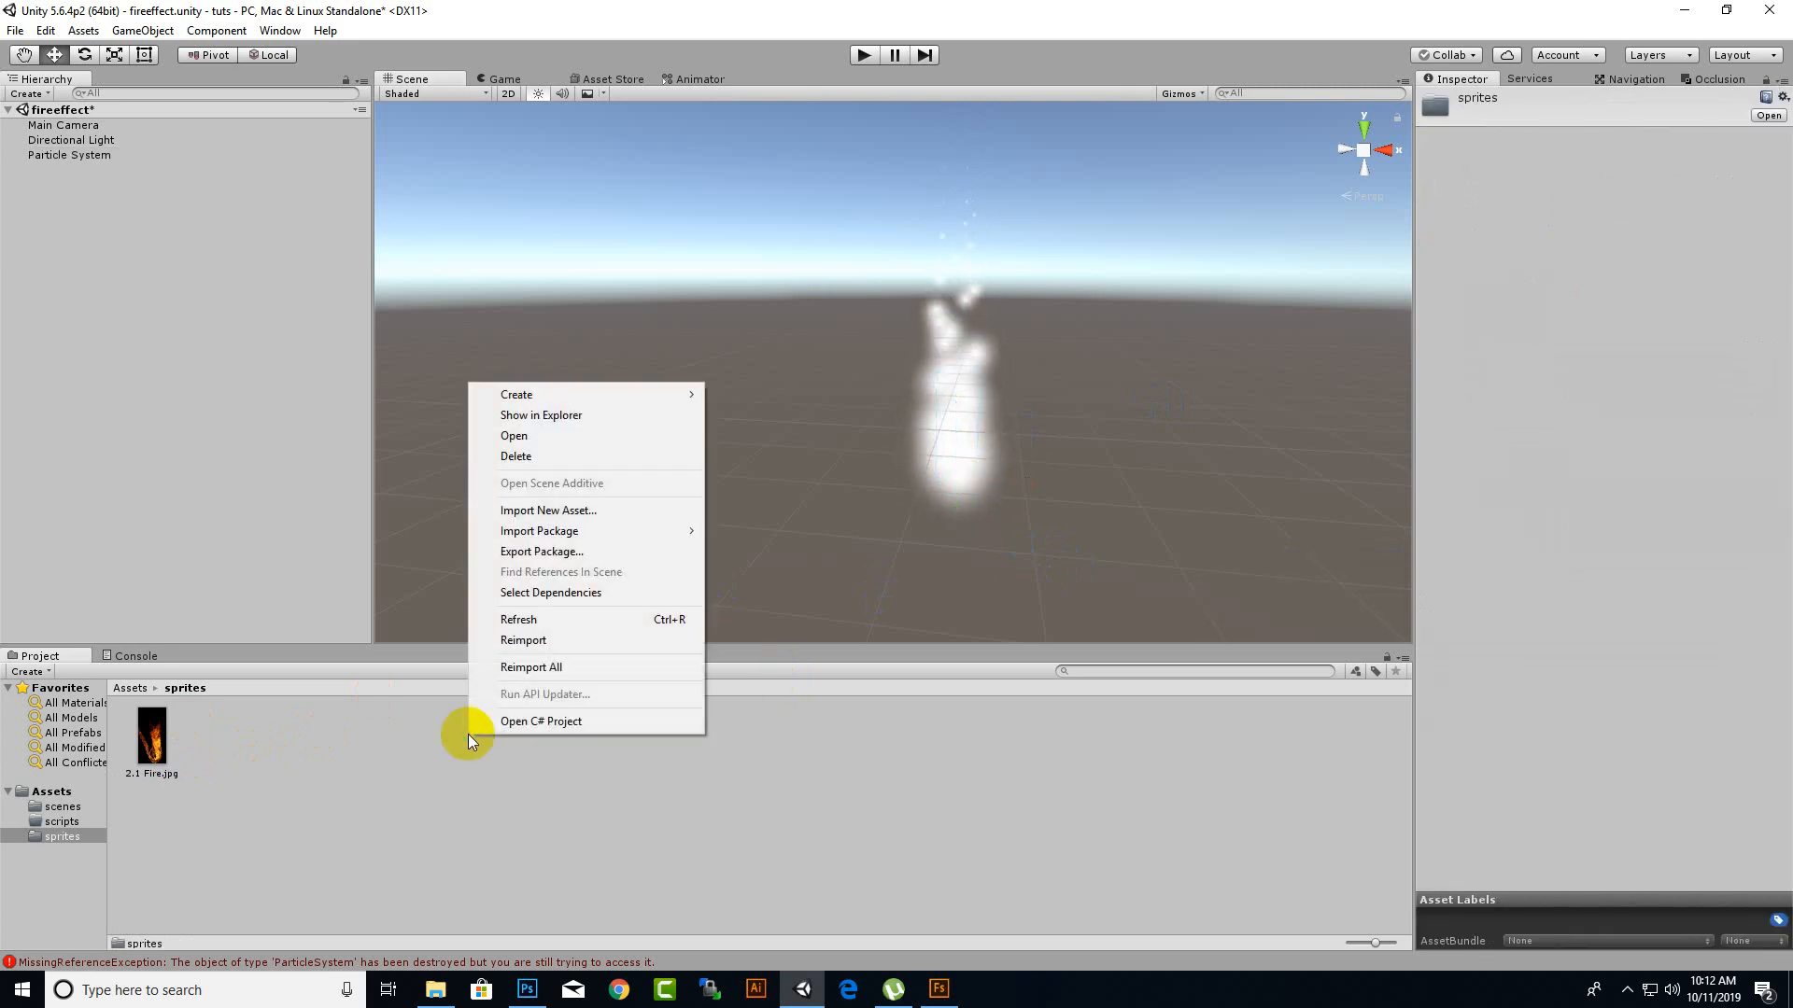
mouse_move(668, 396)
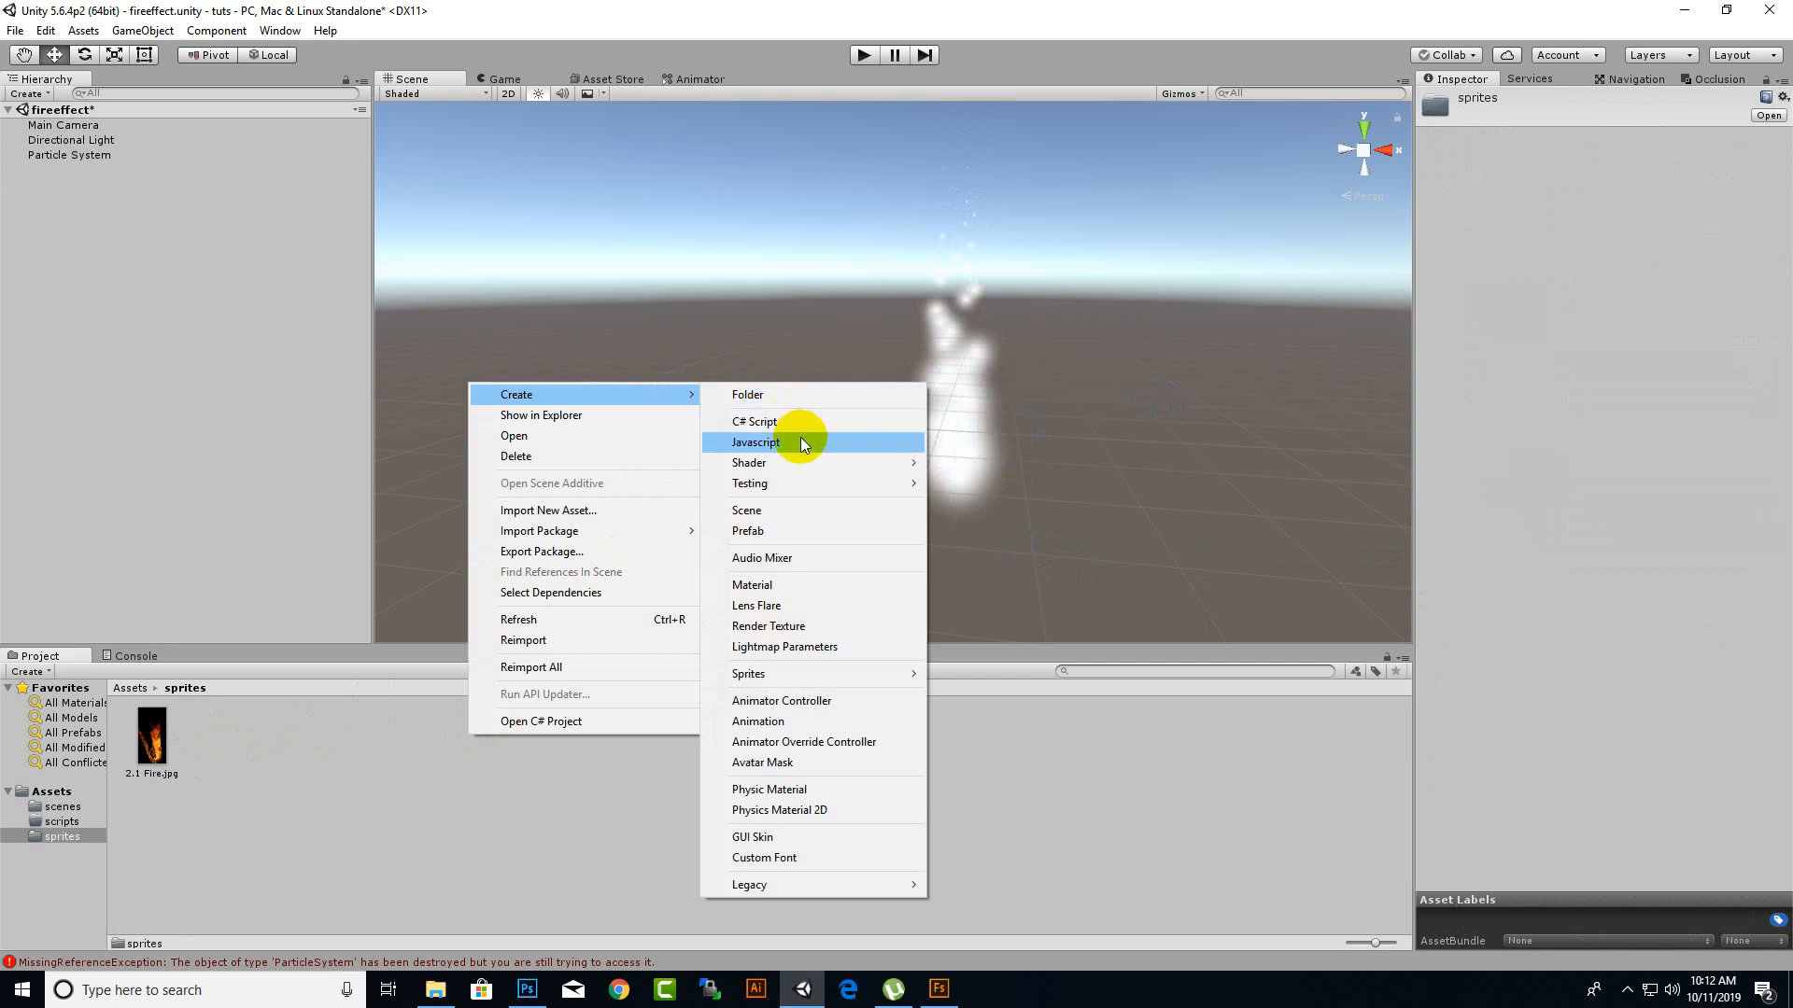
click(783, 583)
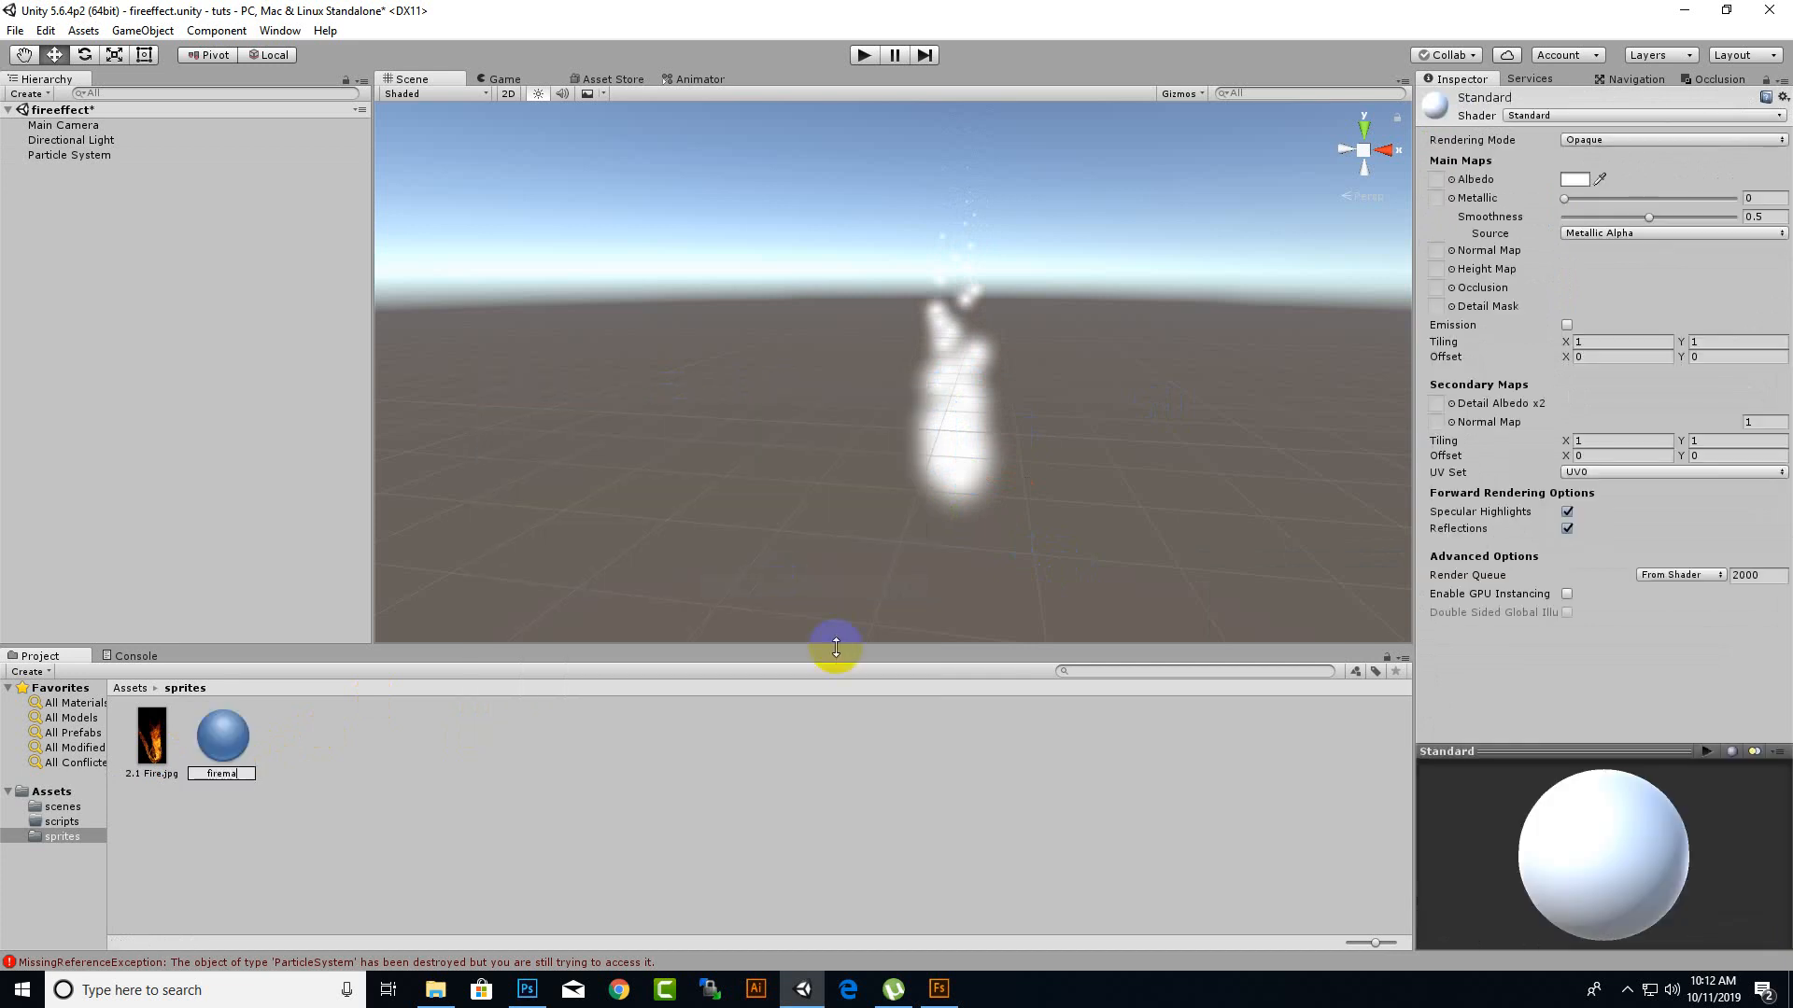
key(Return)
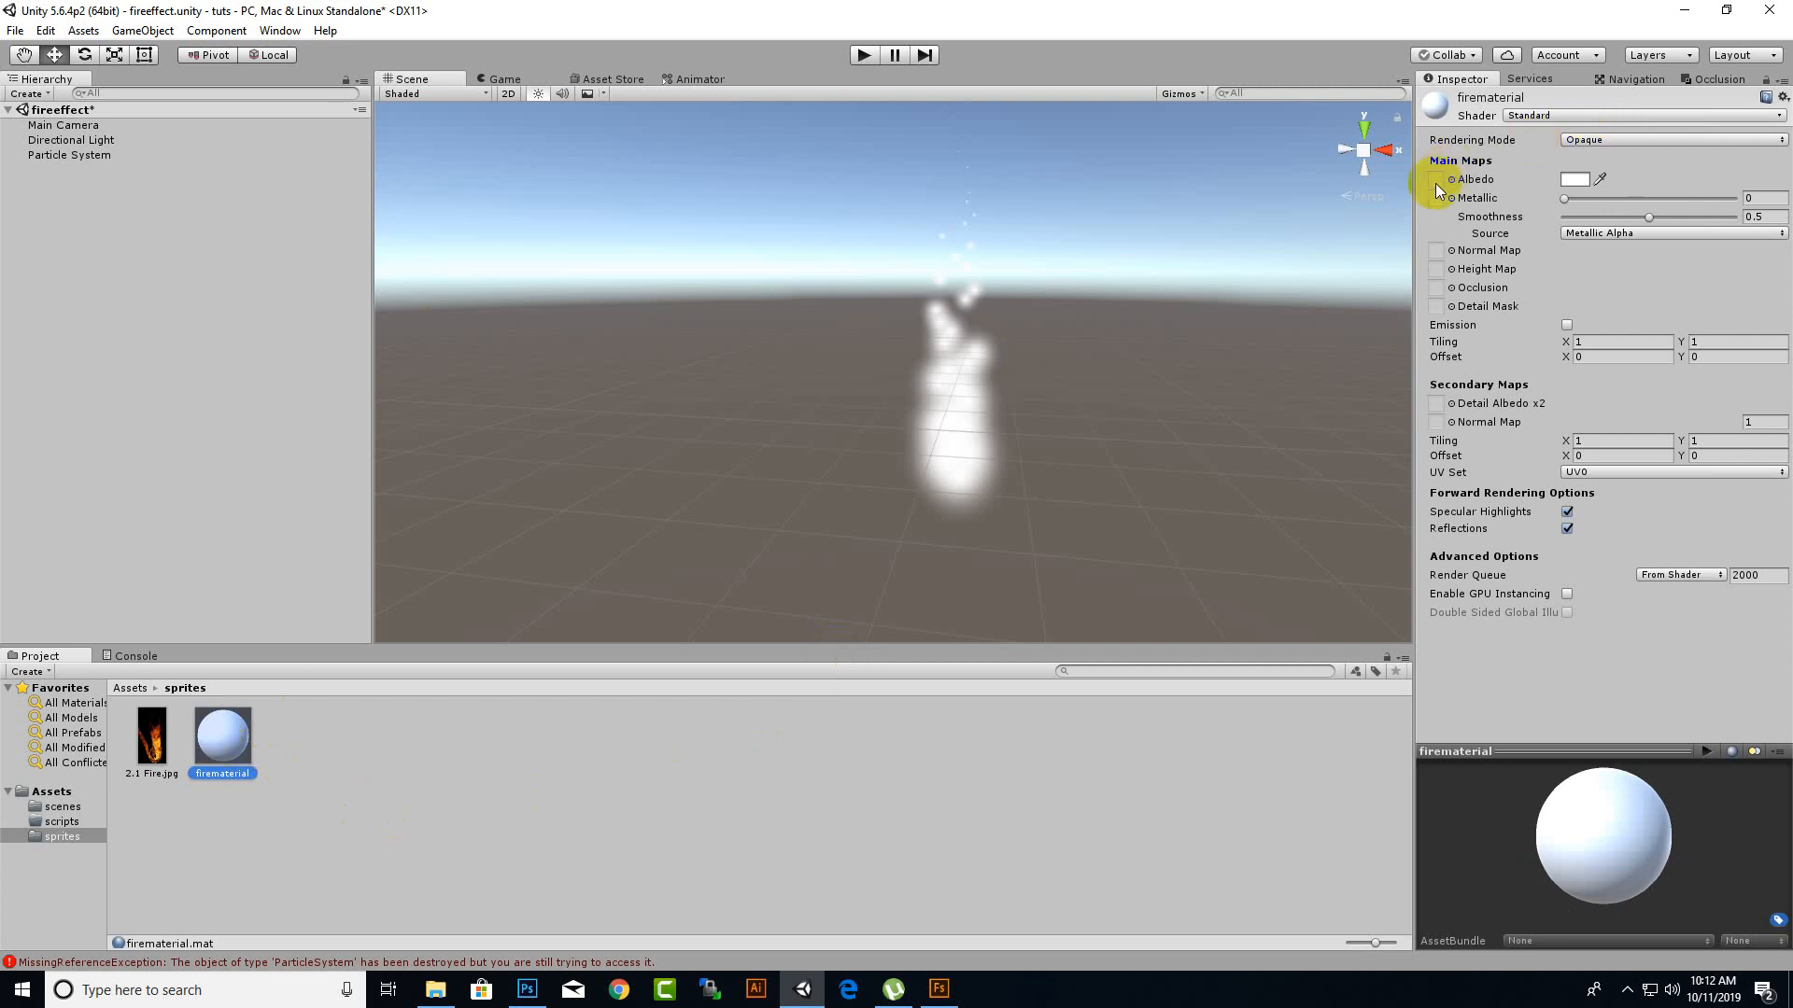
Assign the 2.1 Fire.jpg texture to the Albedo map of firematerial.
drag(128, 725, 1270, 370)
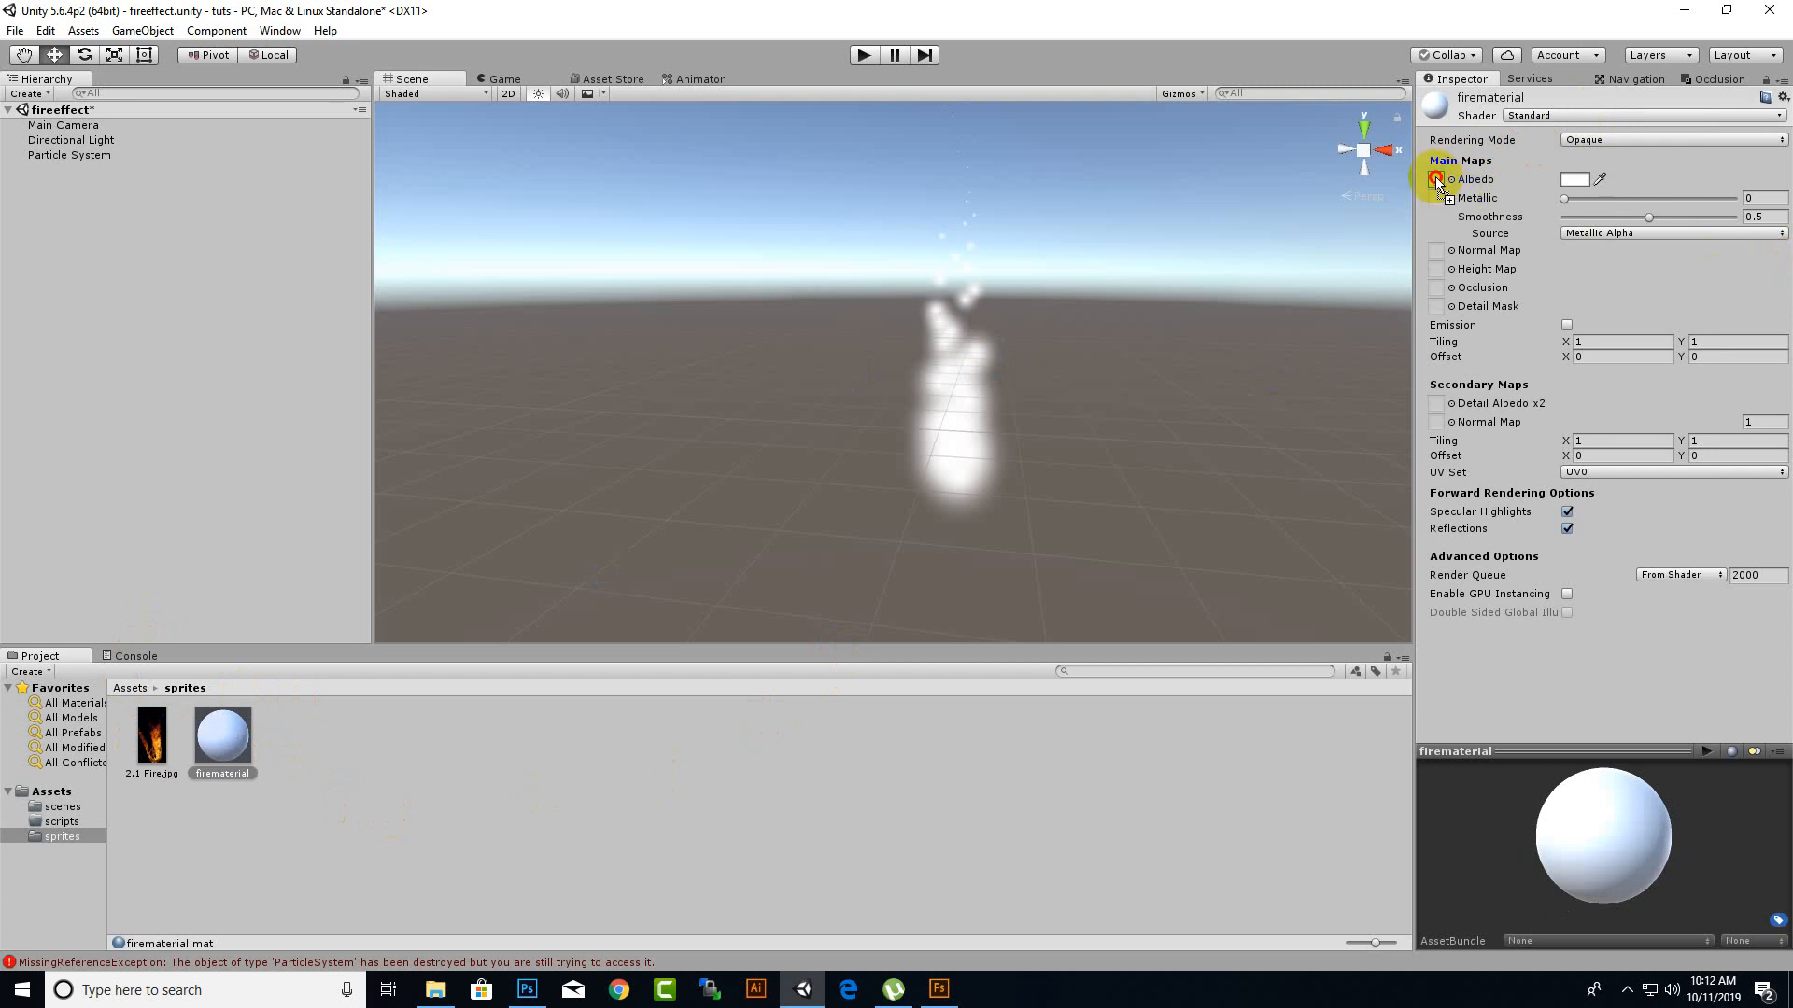
drag(1438, 183, 1436, 179)
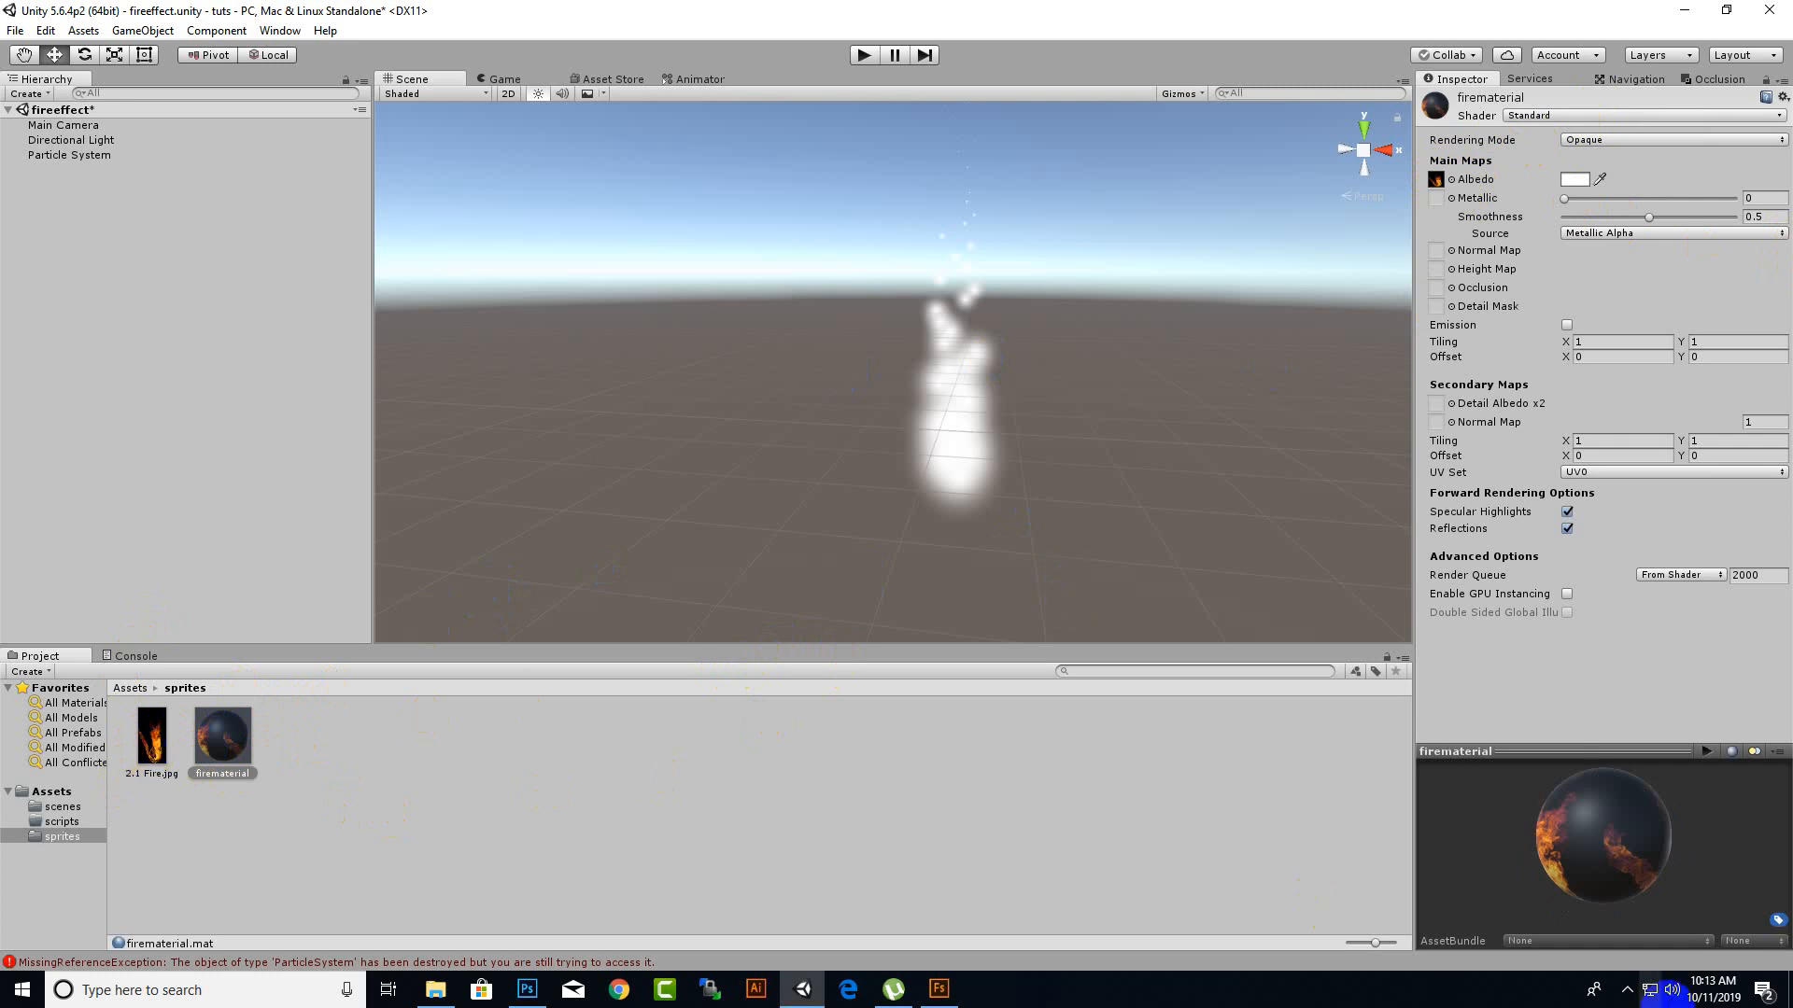
click(1629, 992)
click(1651, 916)
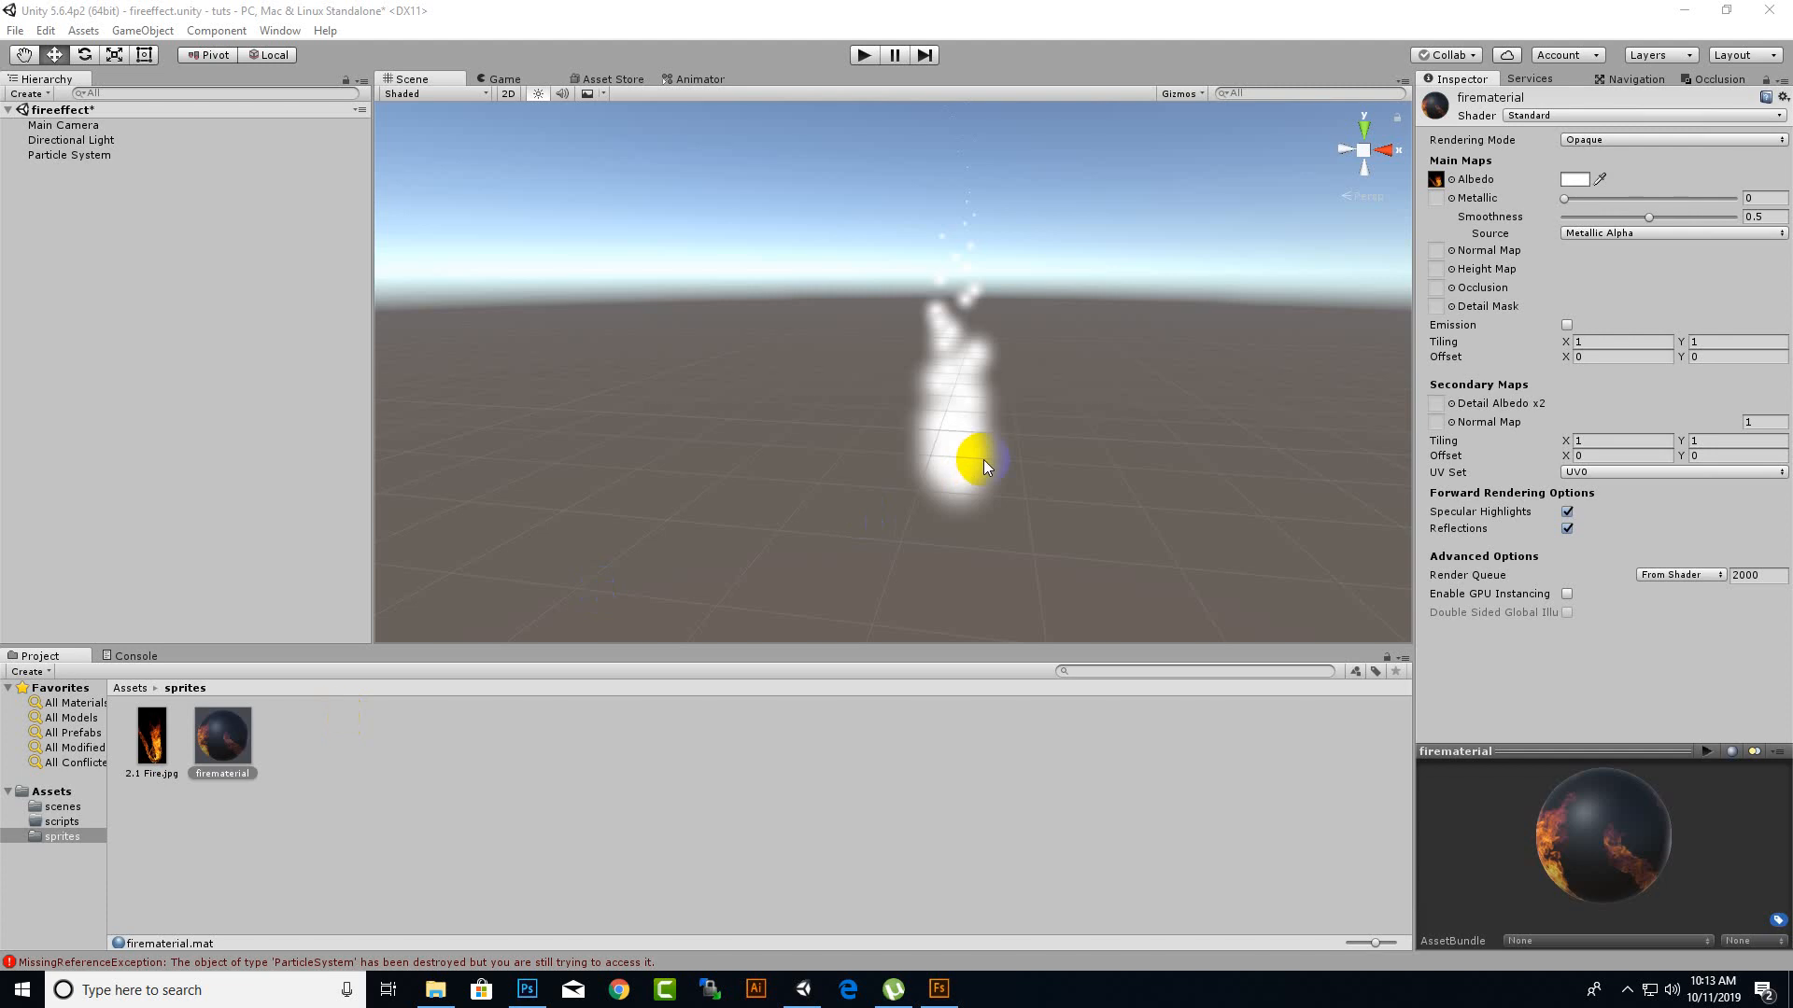
Try to apply firematerial directly to the Particle System object in the scene and the hierarchy.
click(37, 157)
mouse_move(229, 736)
mouse_down()
mouse_move(141, 305)
mouse_move(88, 157)
mouse_move(184, 303)
mouse_move(222, 734)
mouse_up()
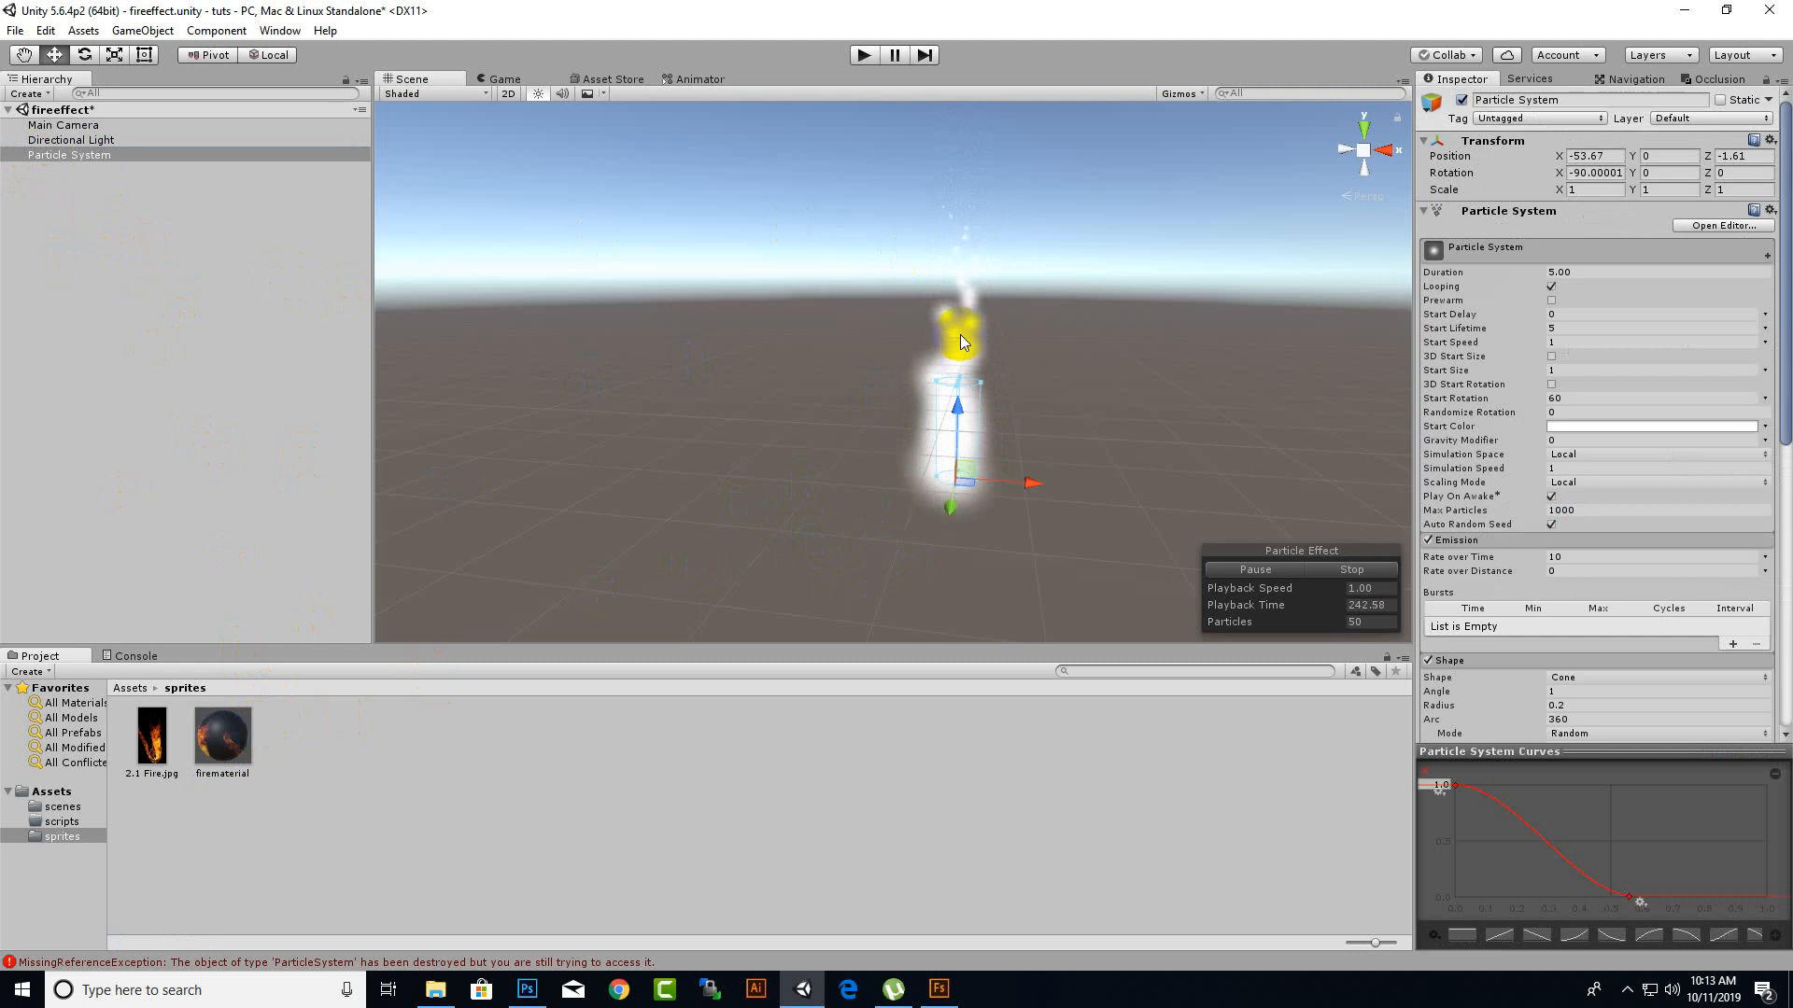
middle_drag(971, 433, 812, 428)
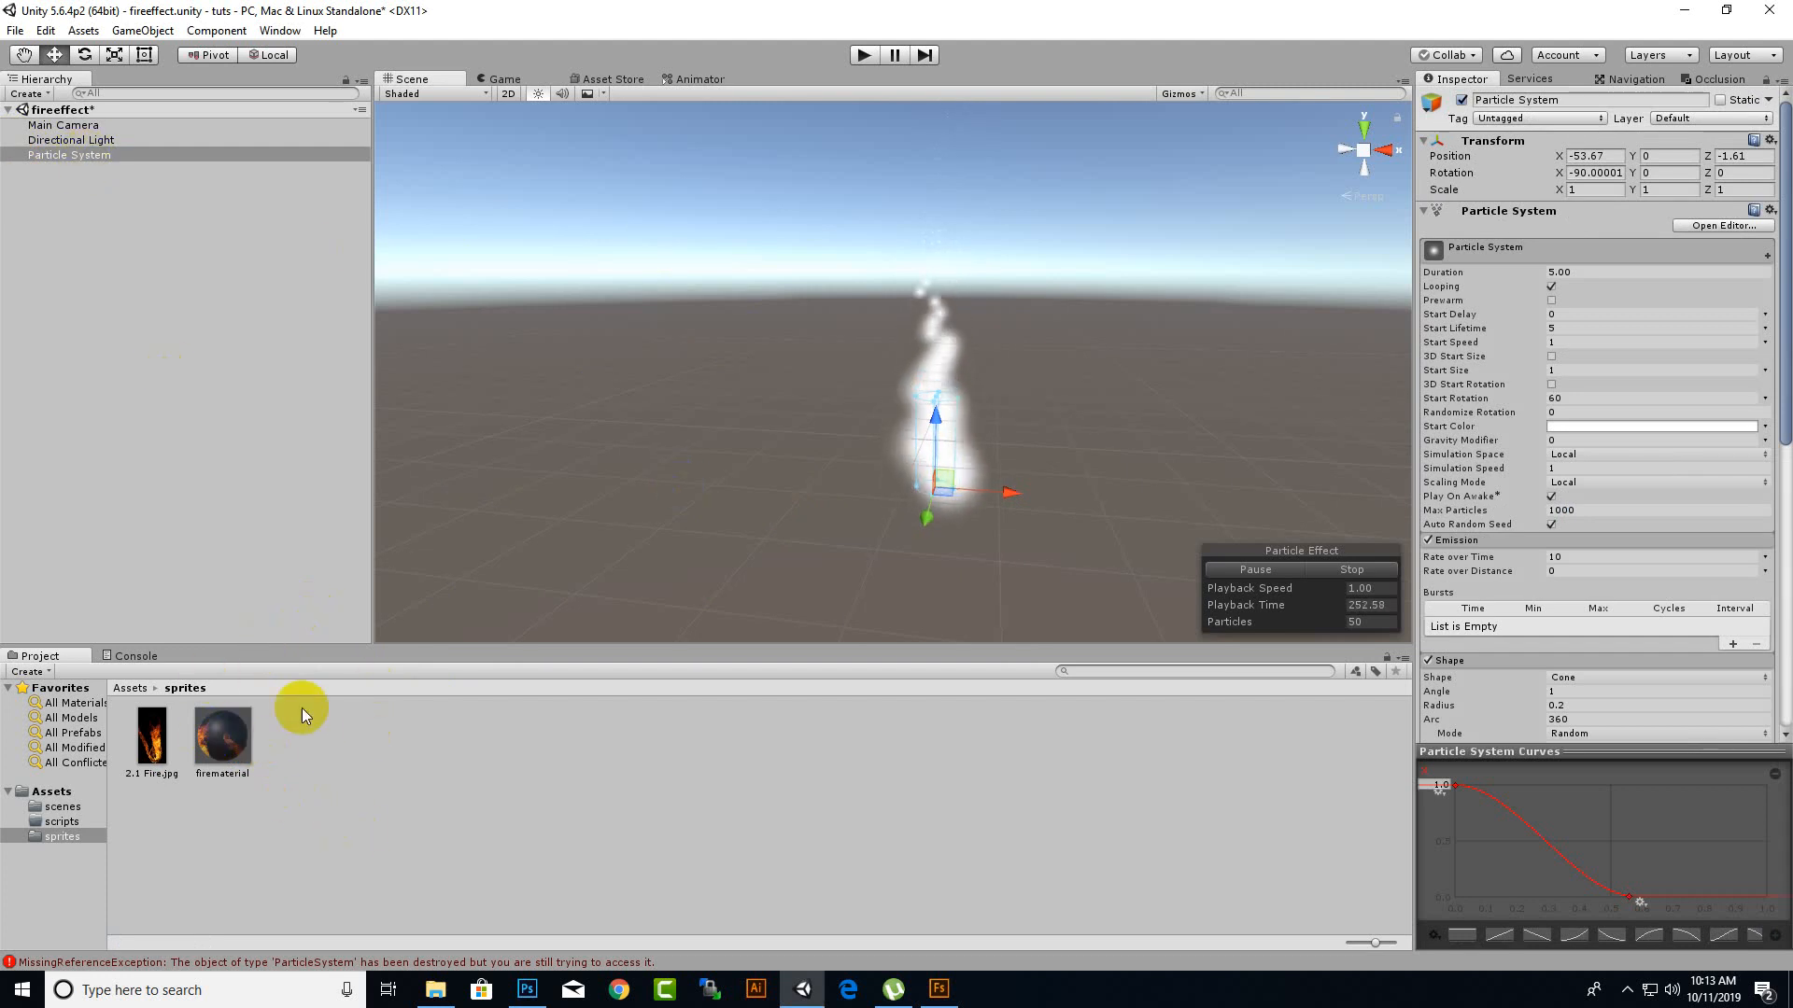
click(212, 738)
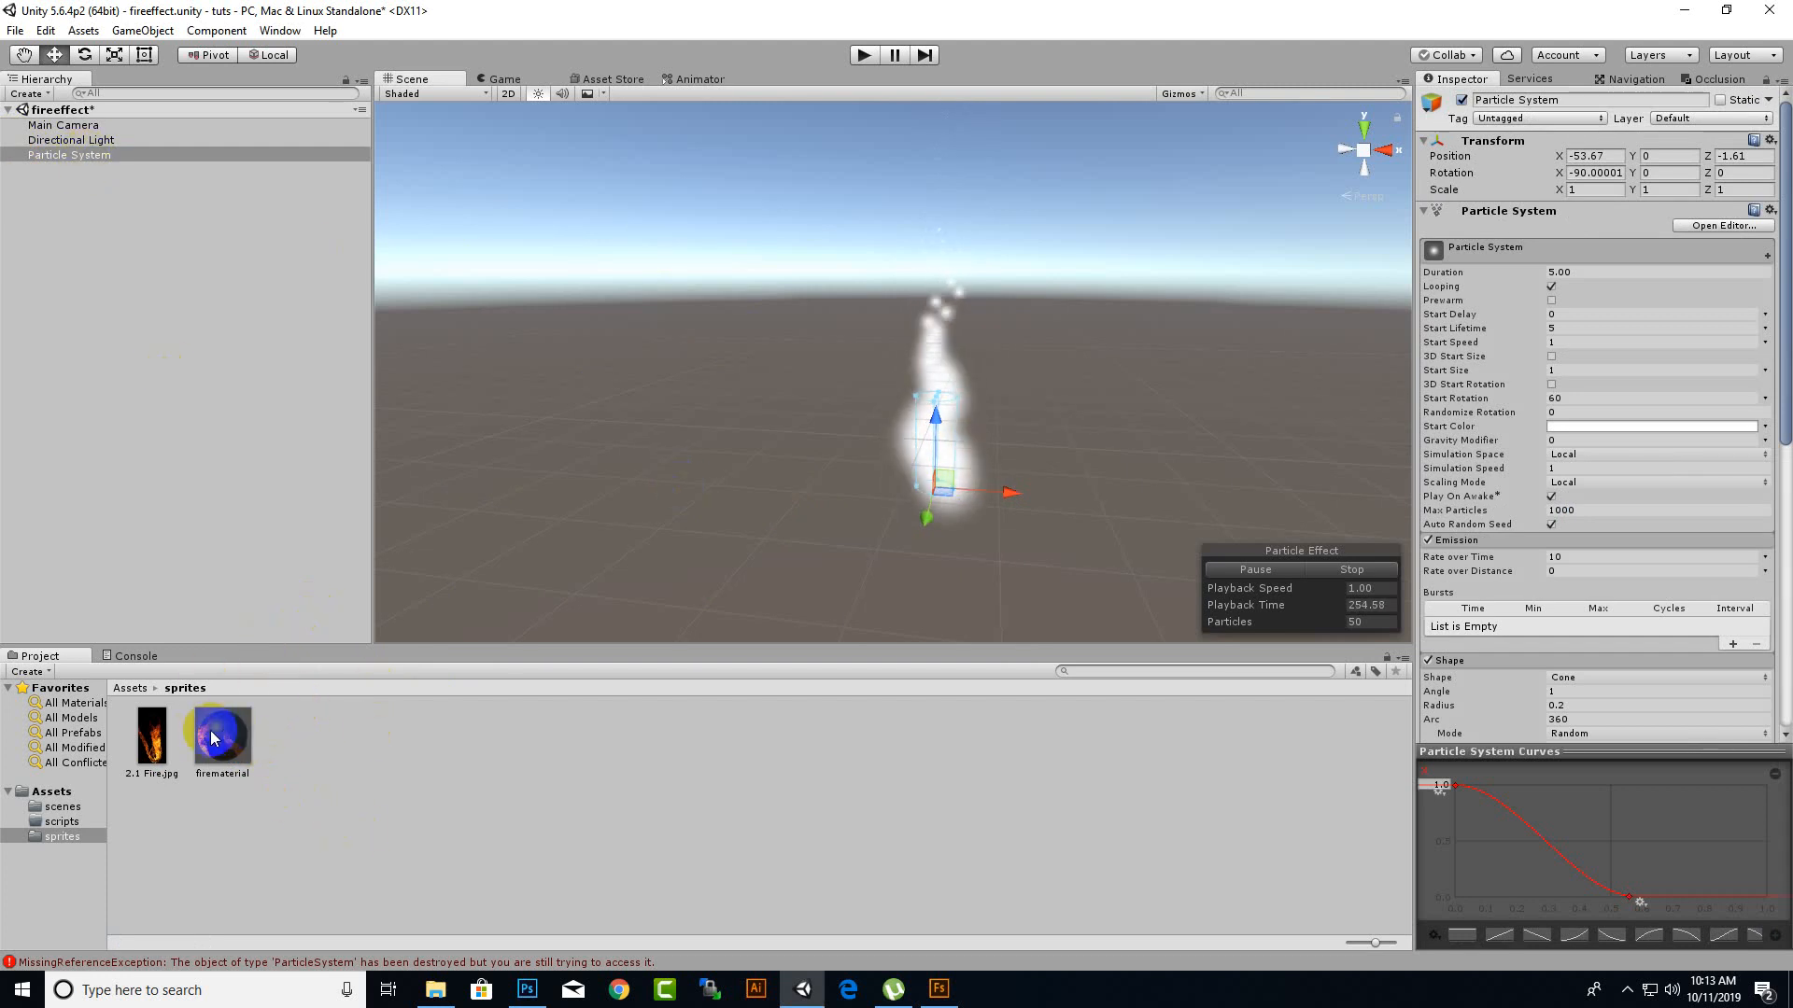
drag(212, 738, 52, 154)
Expand the particle system's Renderer module and set its Material to firematerial.
scroll(1726, 592, down, 5)
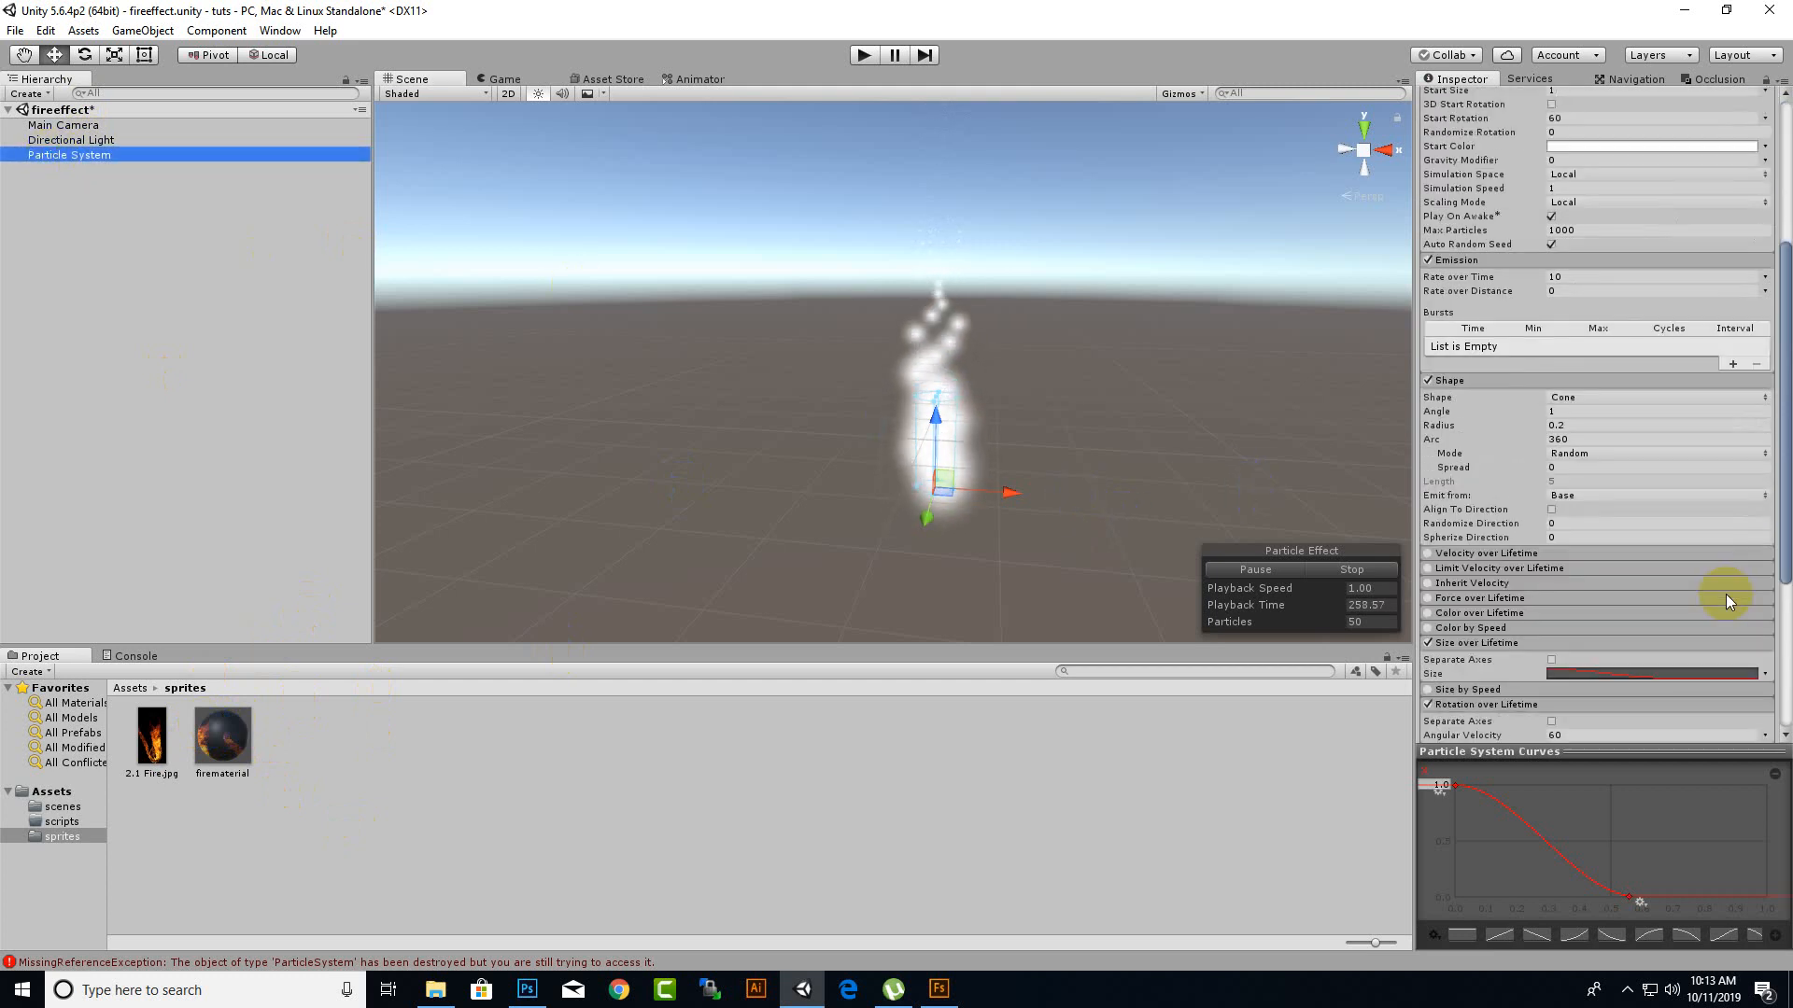
scroll(1726, 594, down, 5)
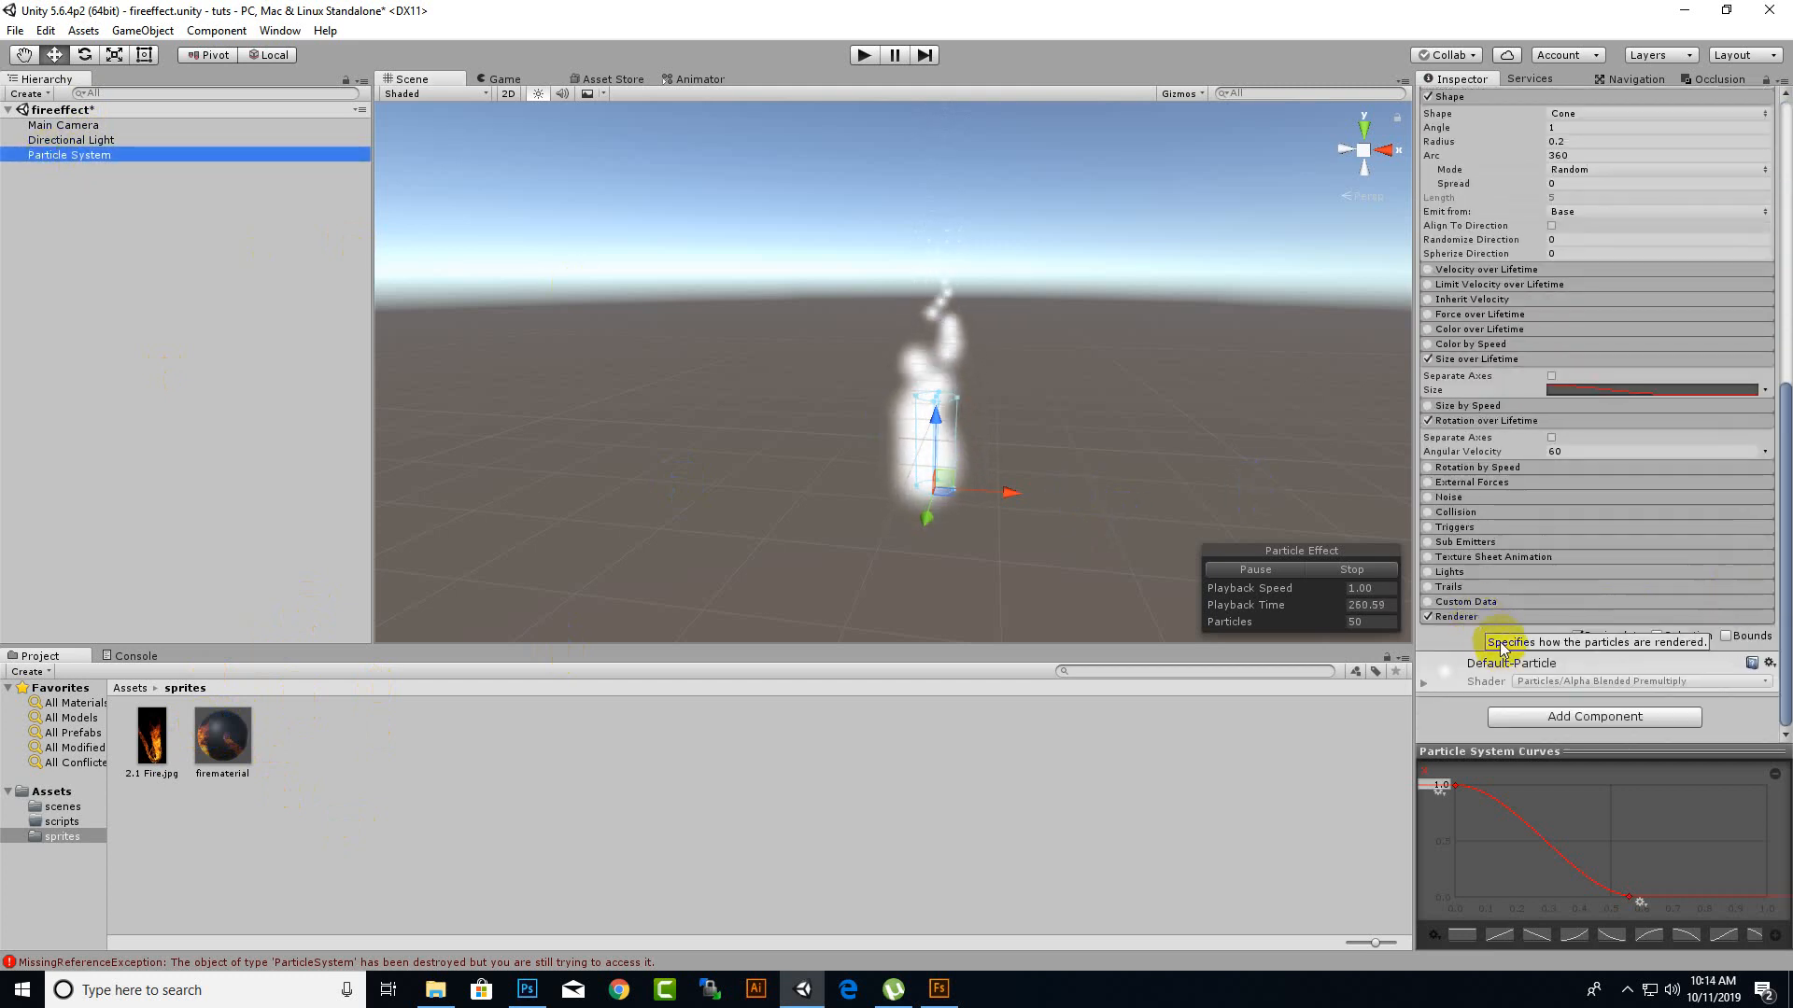
click(1494, 616)
scroll(1671, 541, down, 3)
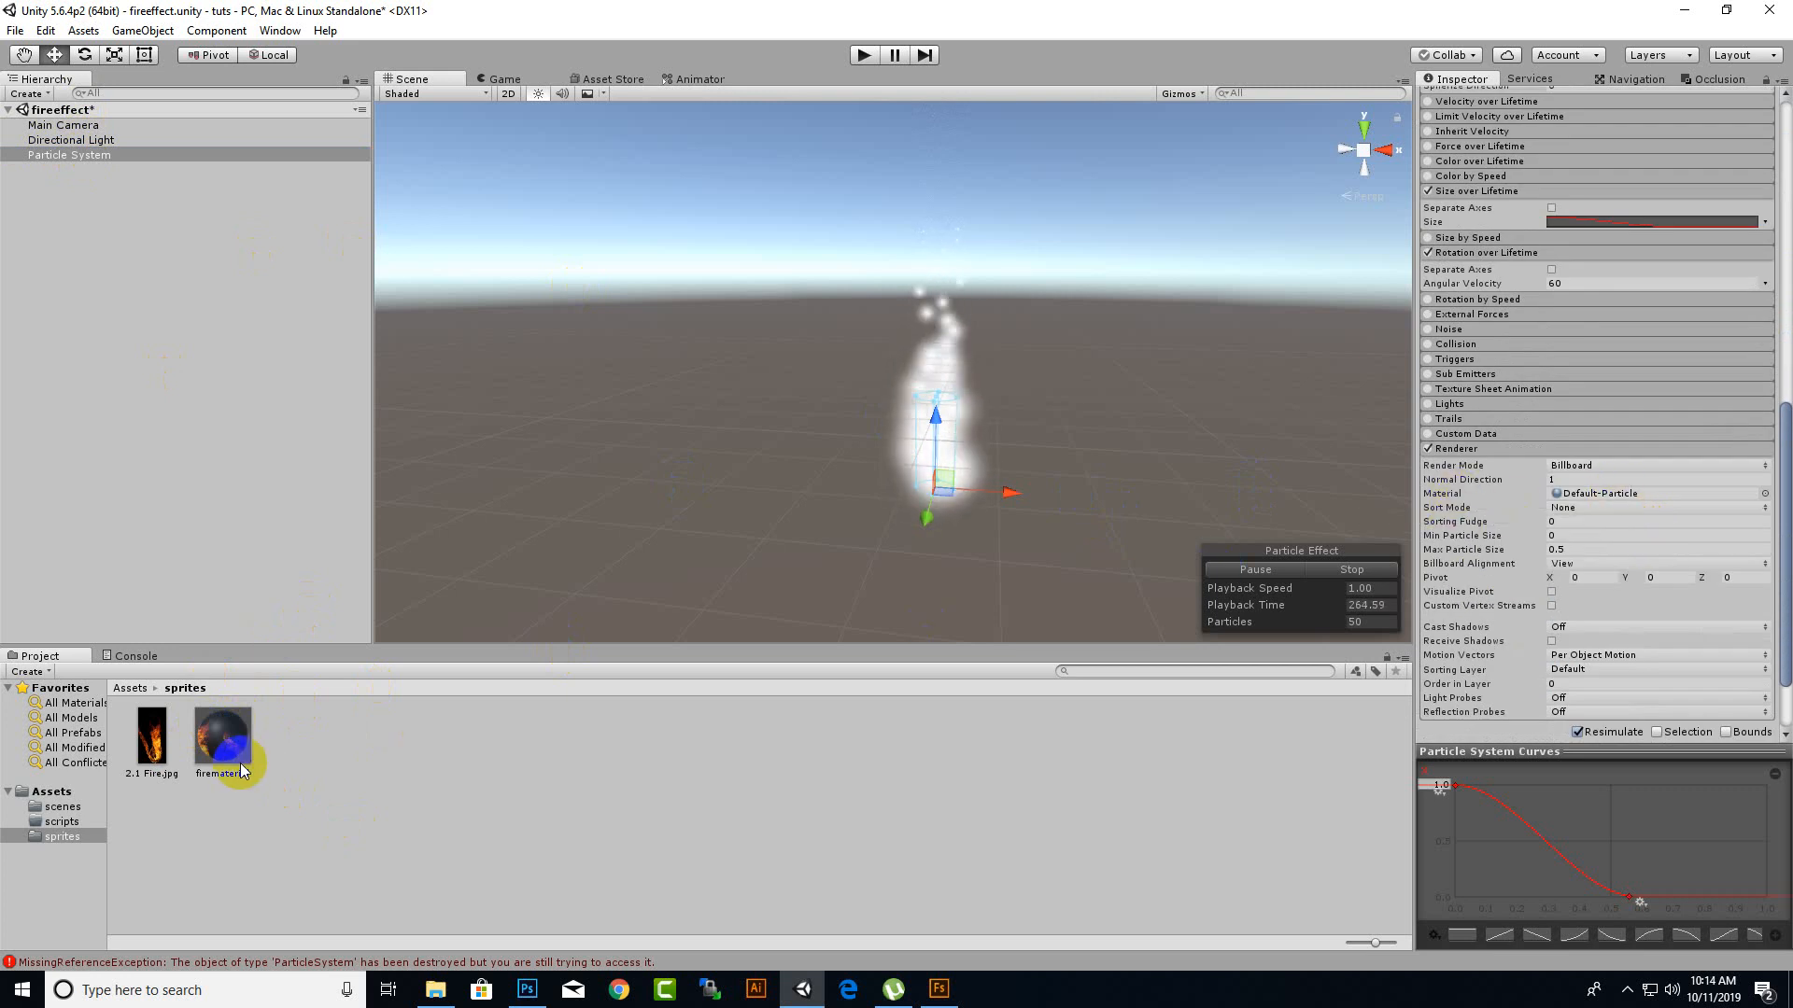
drag(240, 770, 1596, 493)
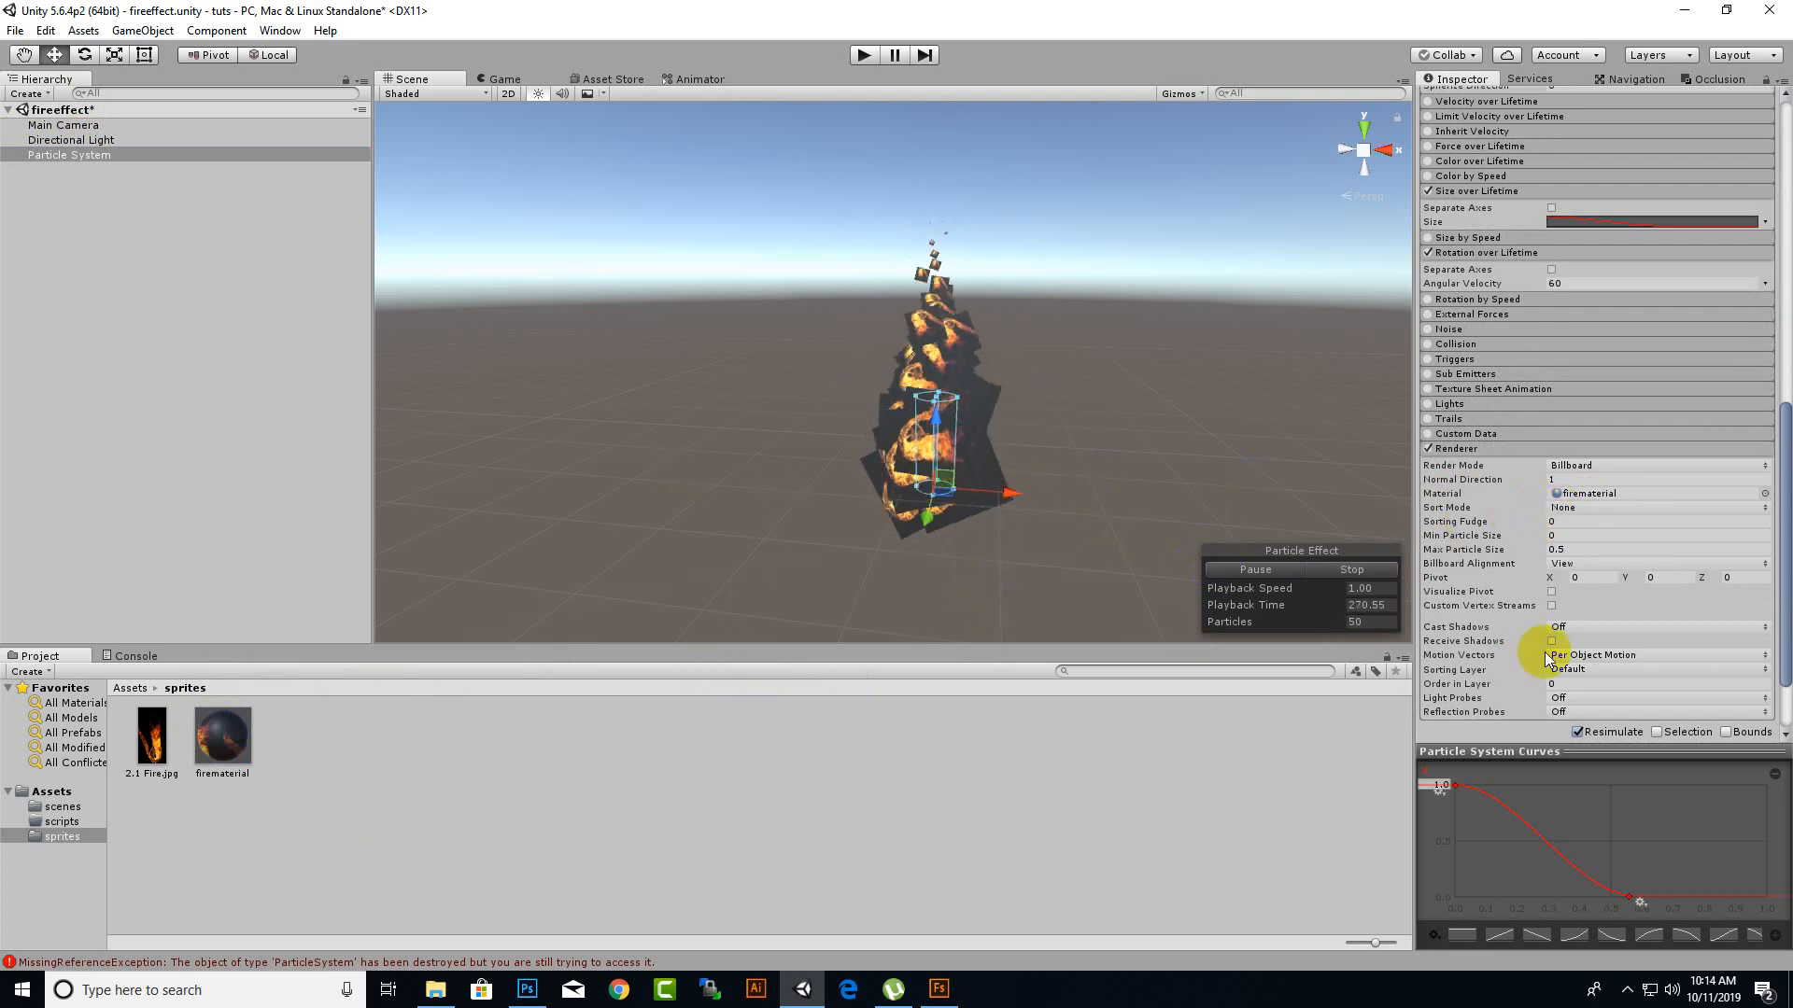
Try to apply the 2.1 Fire.jpg texture directly to the particles in the scene.
scroll(965, 545, down, 1)
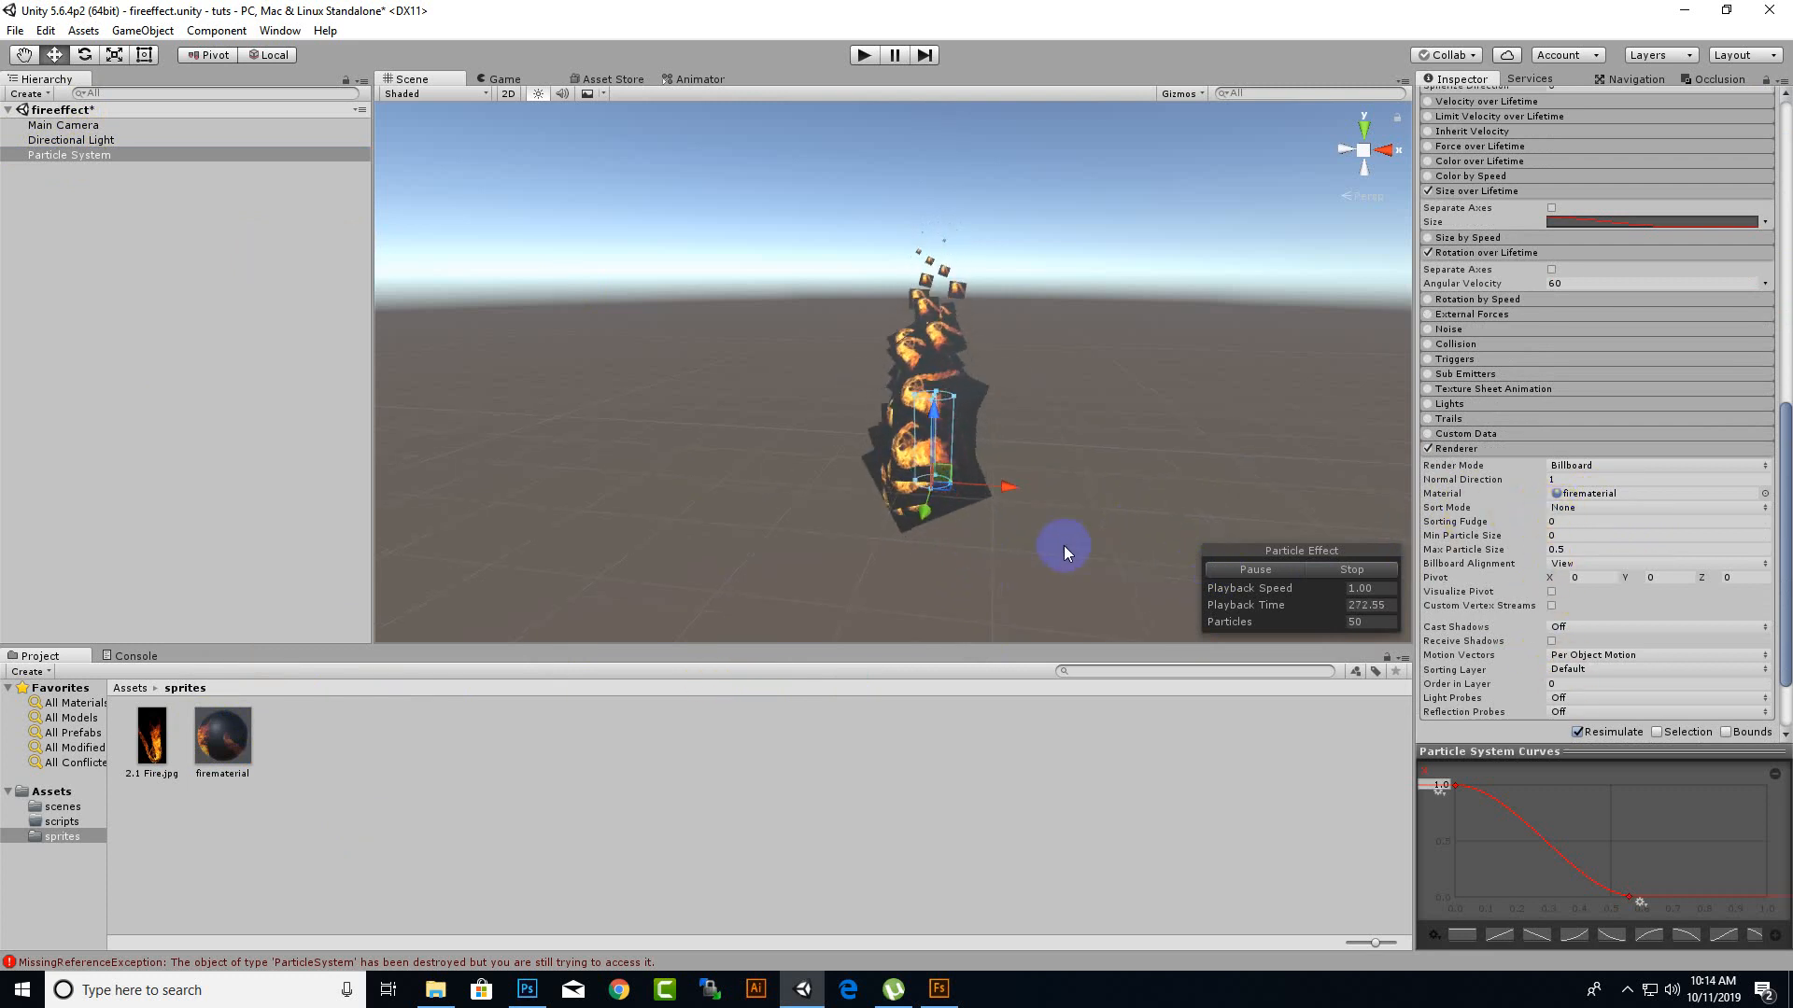
mouse_move(1064, 546)
middle_down()
mouse_move(1005, 548)
mouse_move(1044, 542)
middle_up()
scroll(932, 540, up, 3)
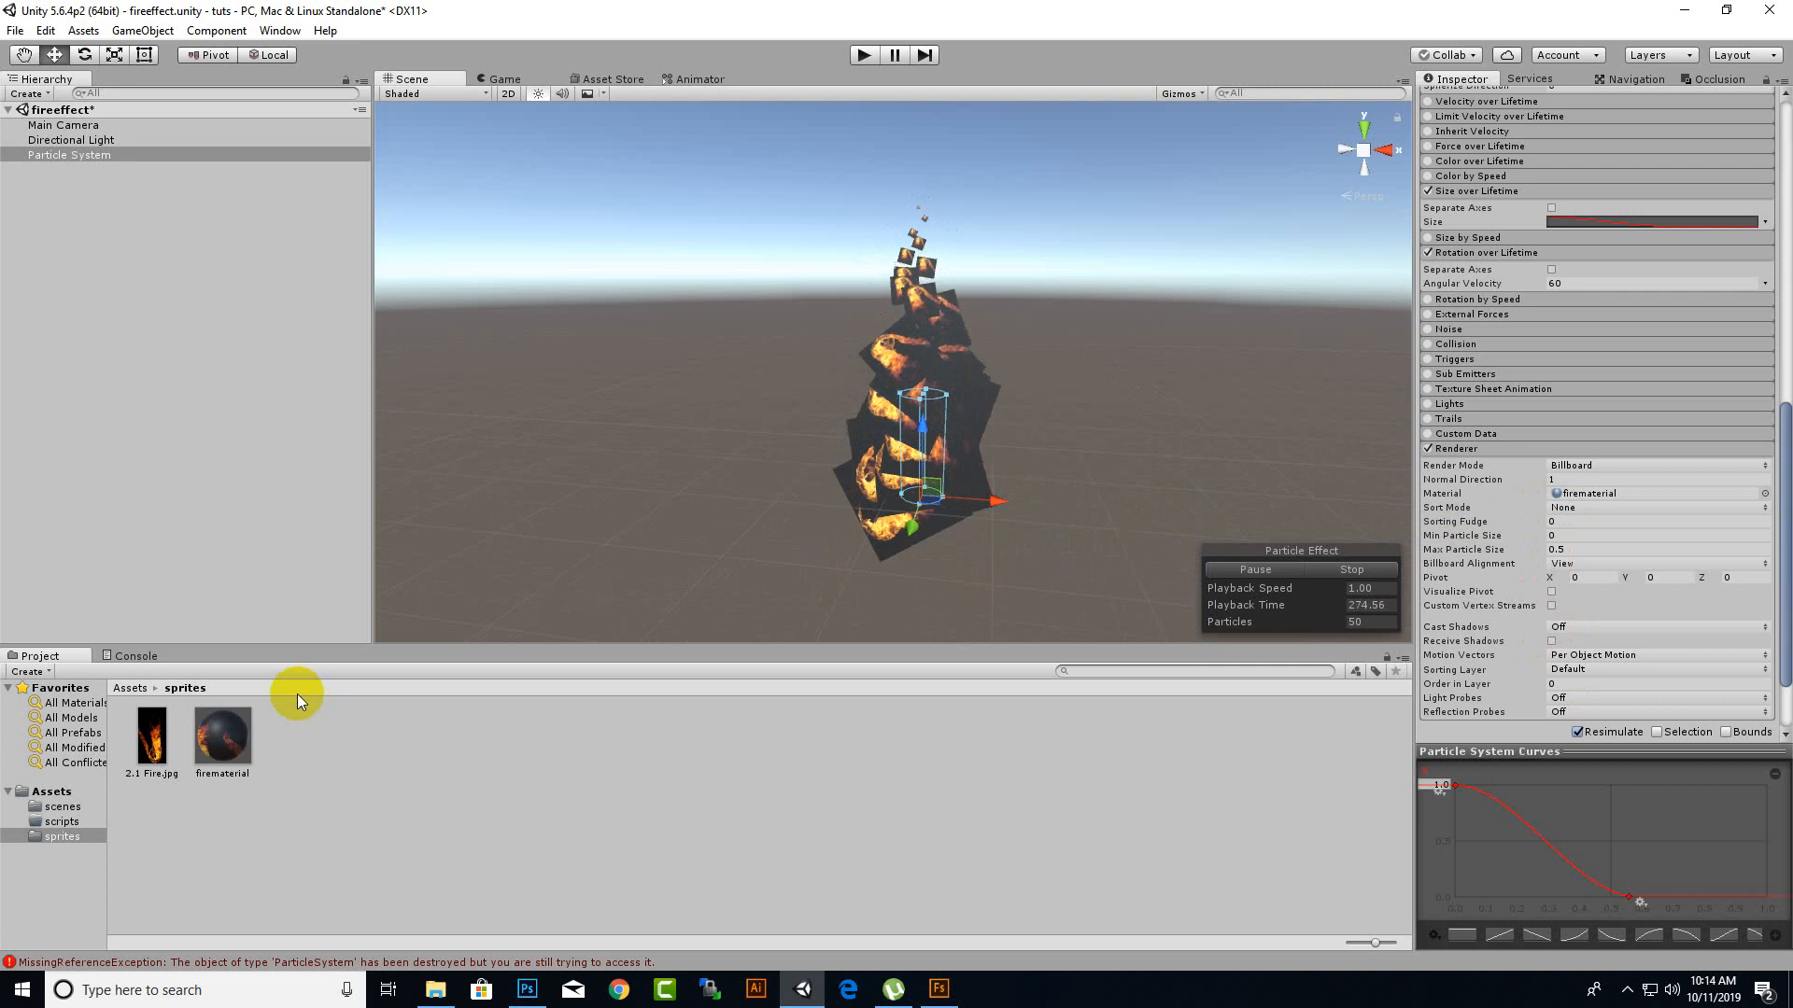
click(151, 742)
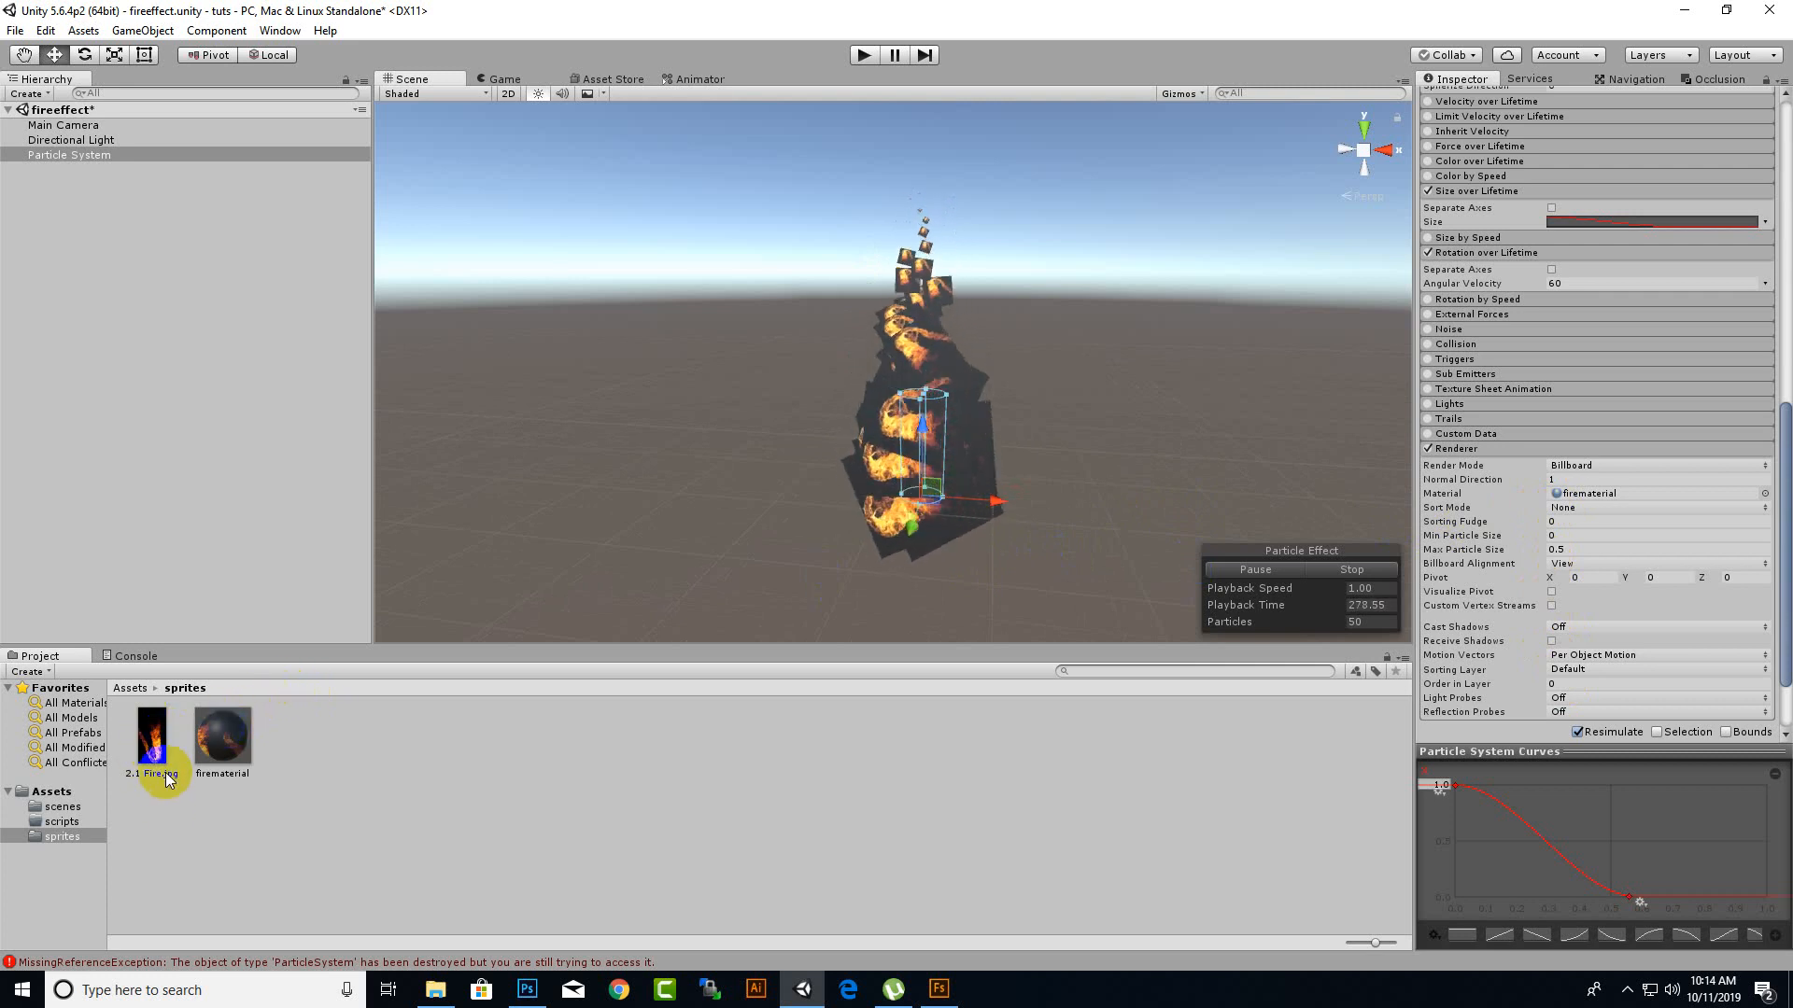
drag(165, 775, 917, 546)
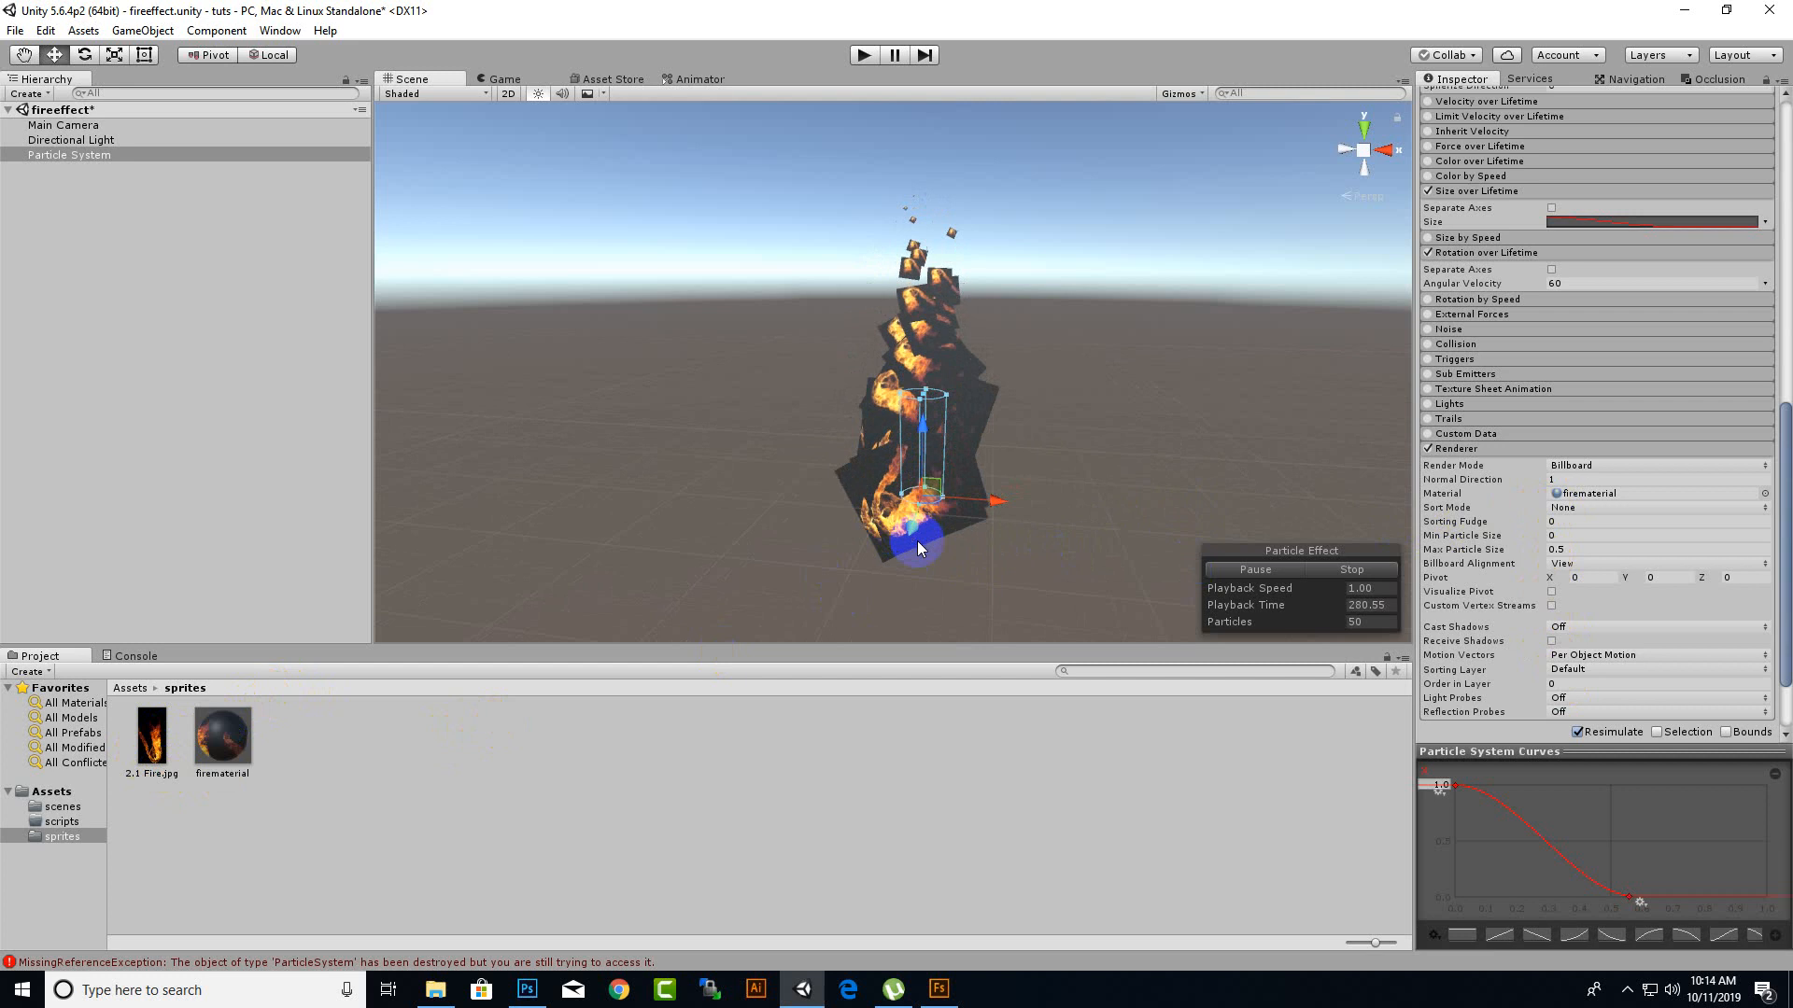
mouse_move(829, 529)
middle_down()
mouse_move(809, 500)
mouse_move(781, 512)
mouse_move(816, 518)
middle_up()
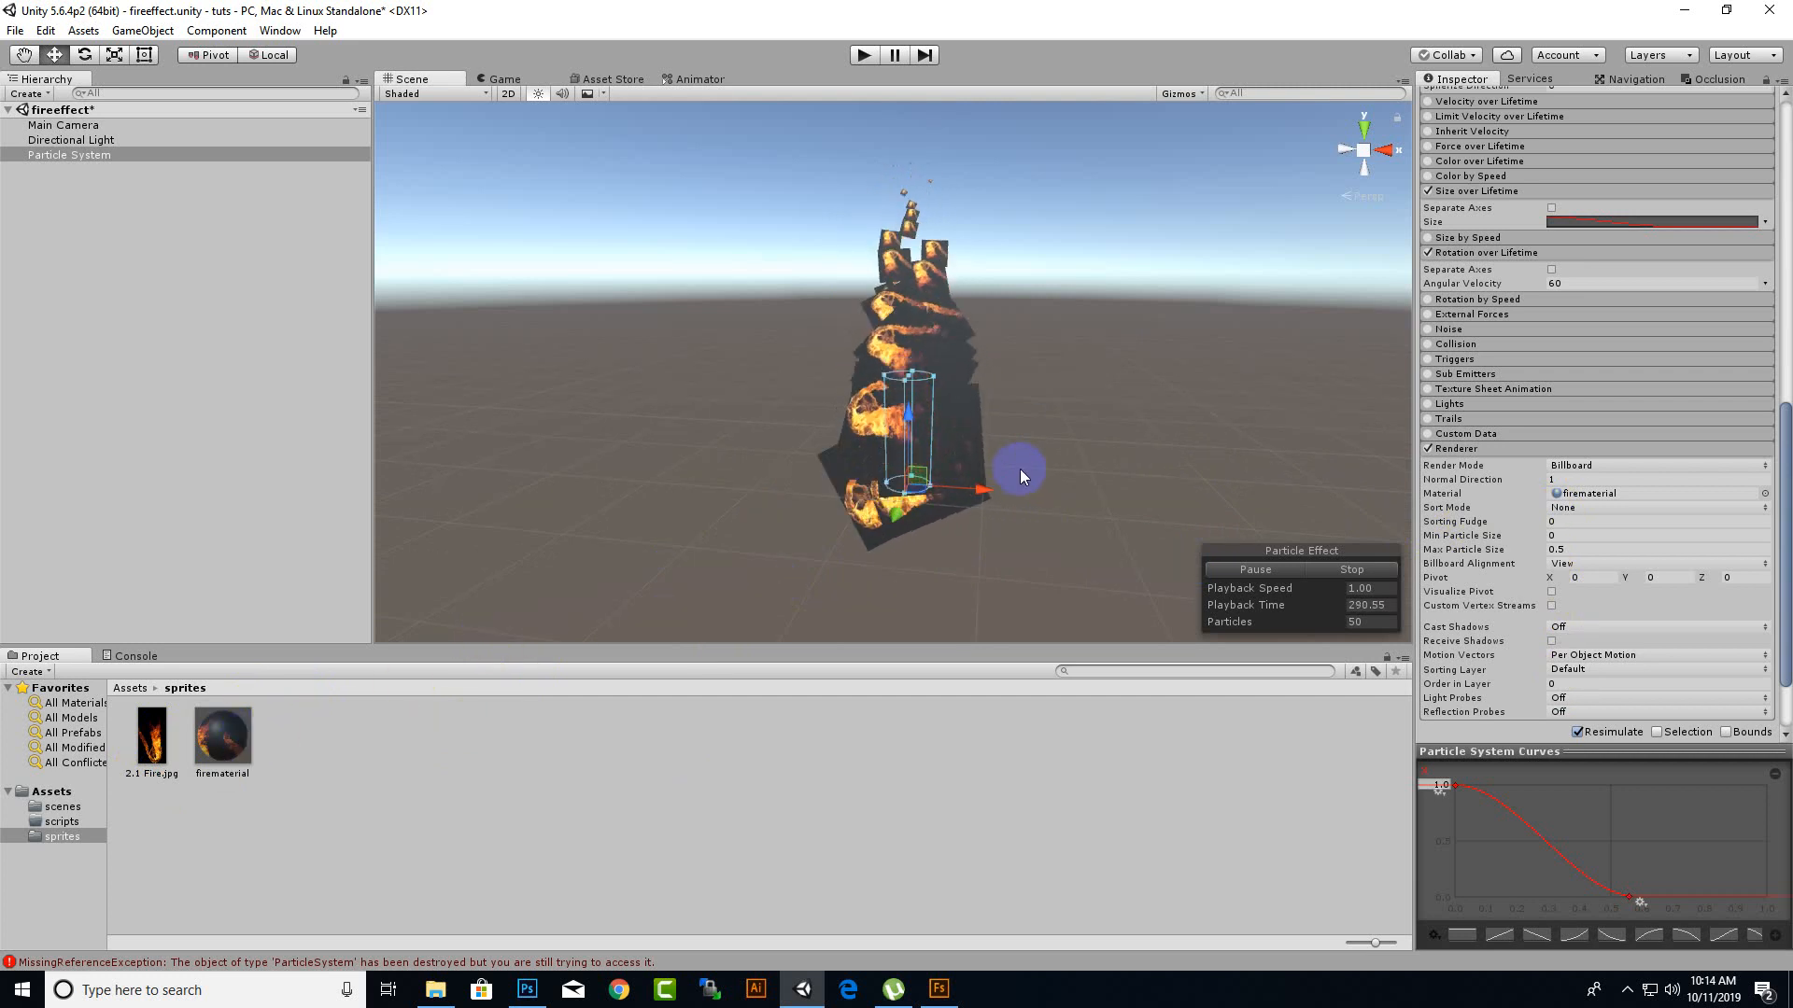
Change the shader of firematerial to Particles/Additive.
click(233, 753)
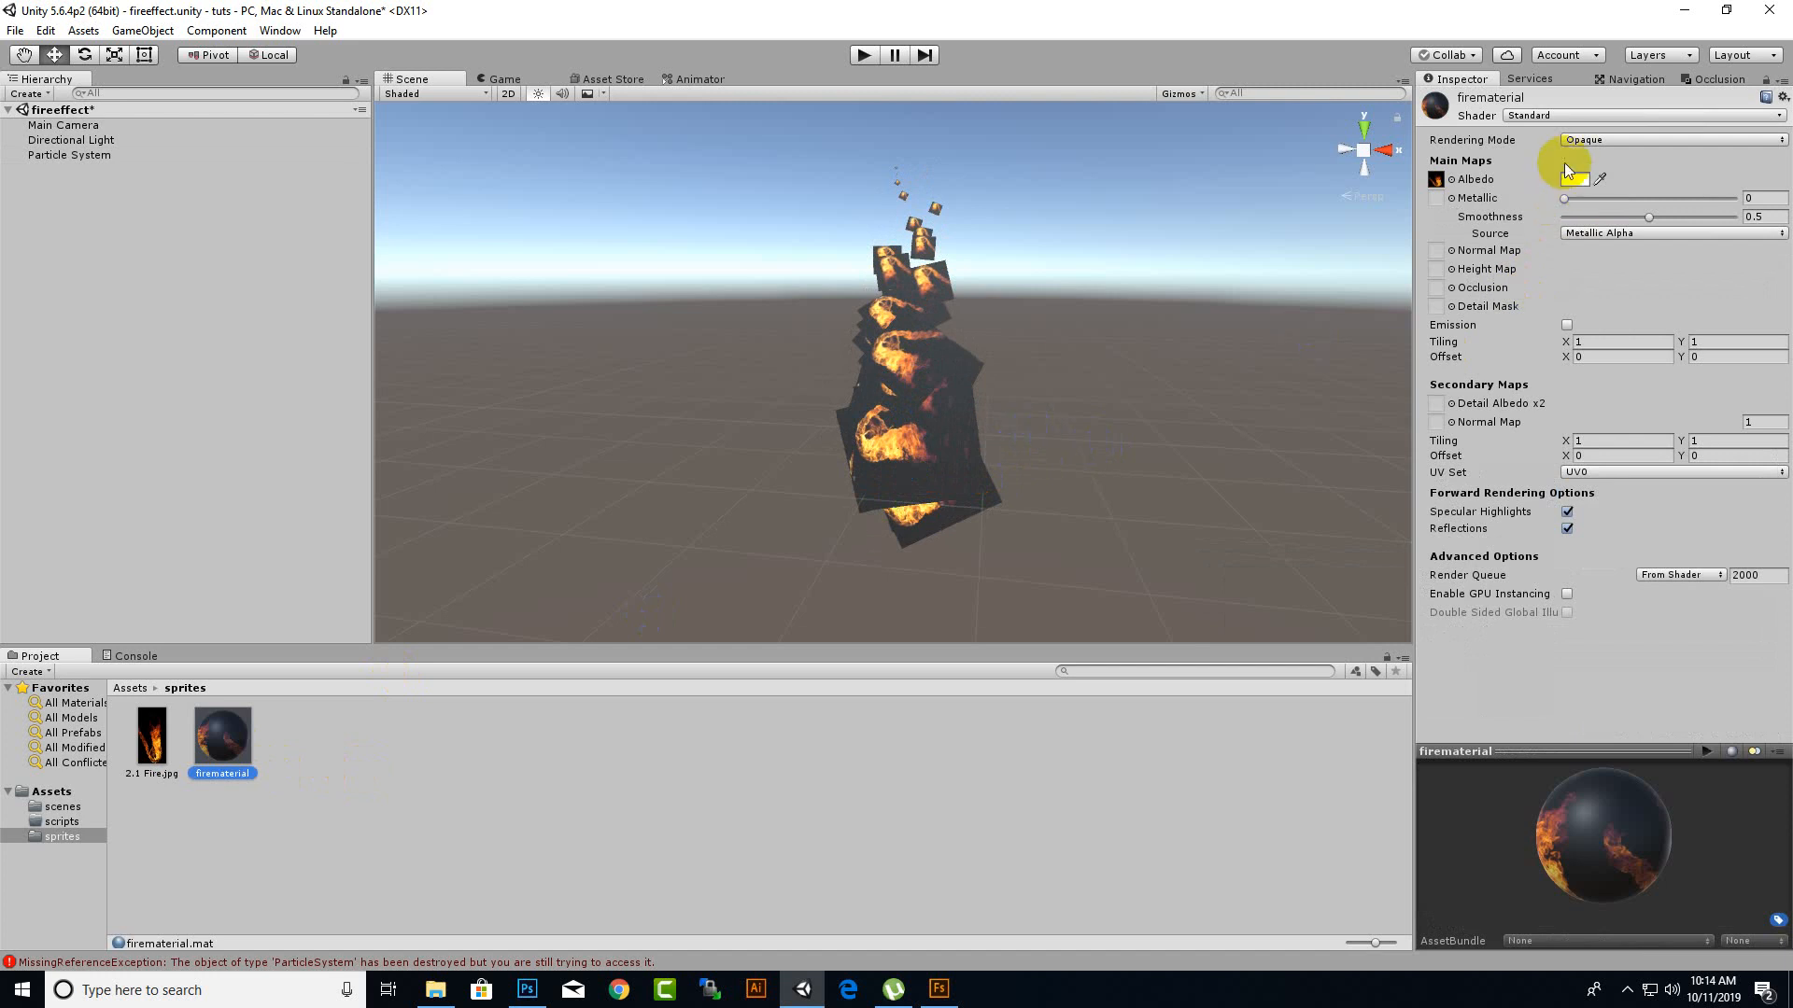
click(1556, 116)
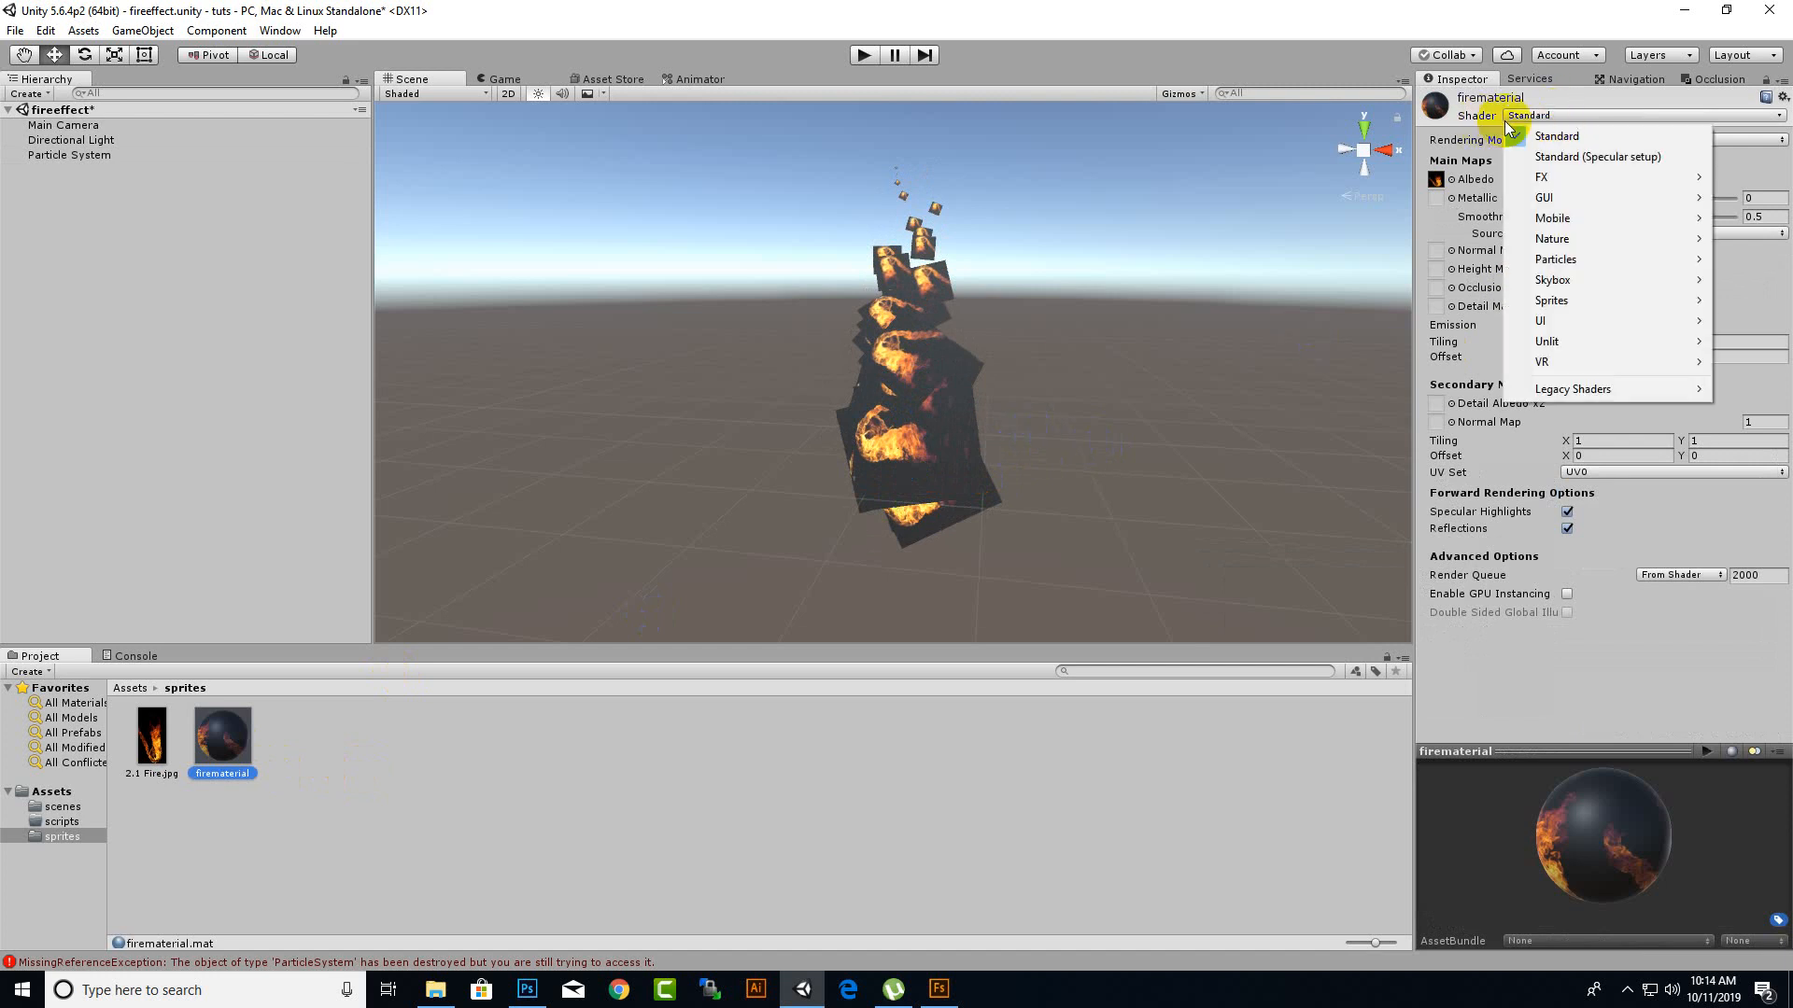
mouse_move(1574, 183)
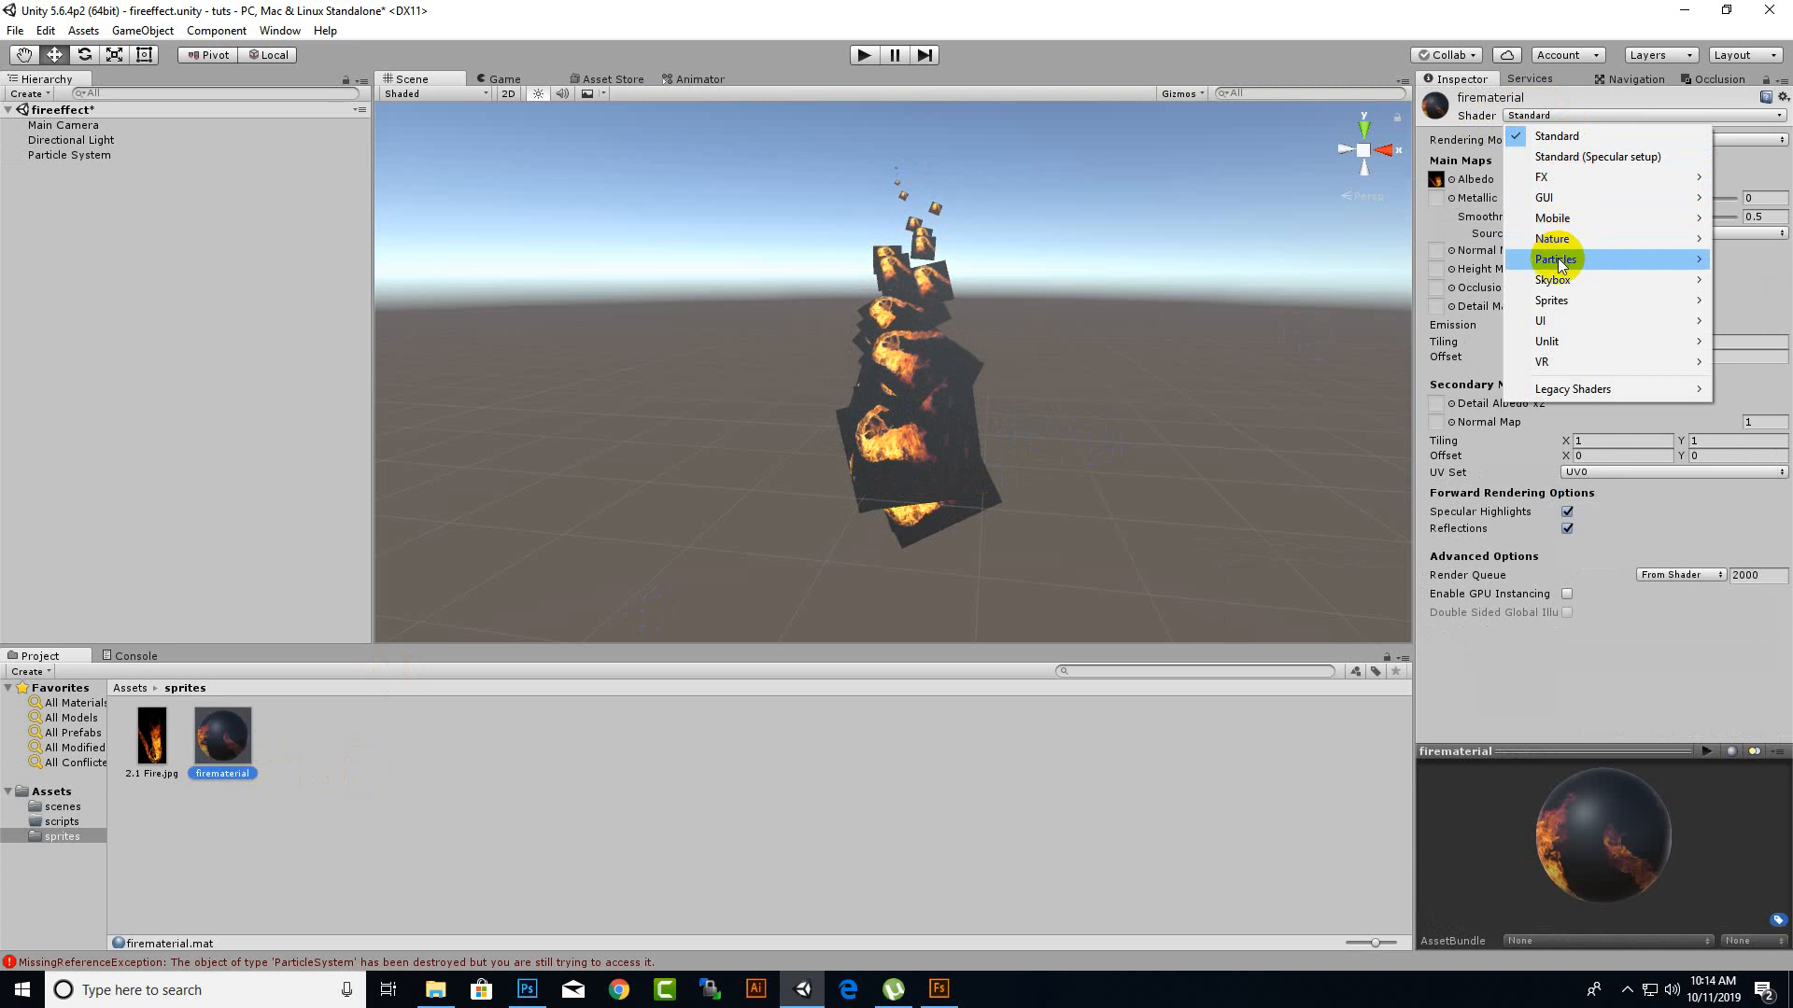
mouse_move(1561, 265)
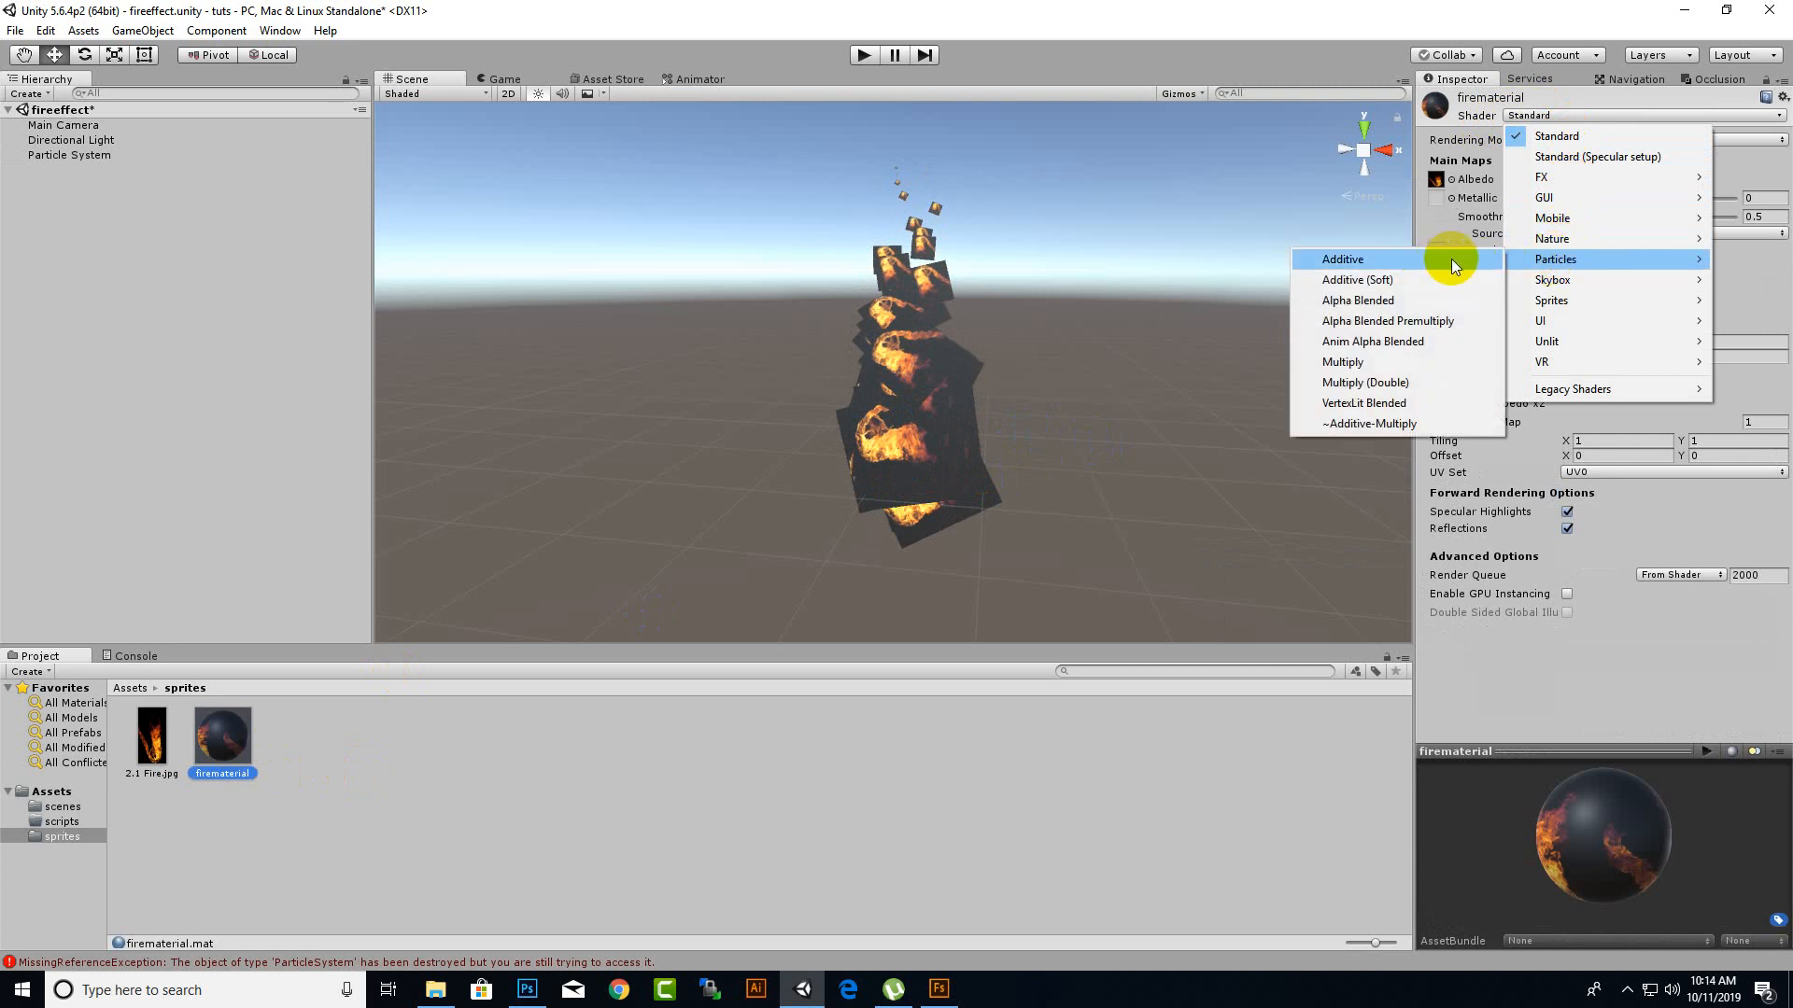
click(1354, 266)
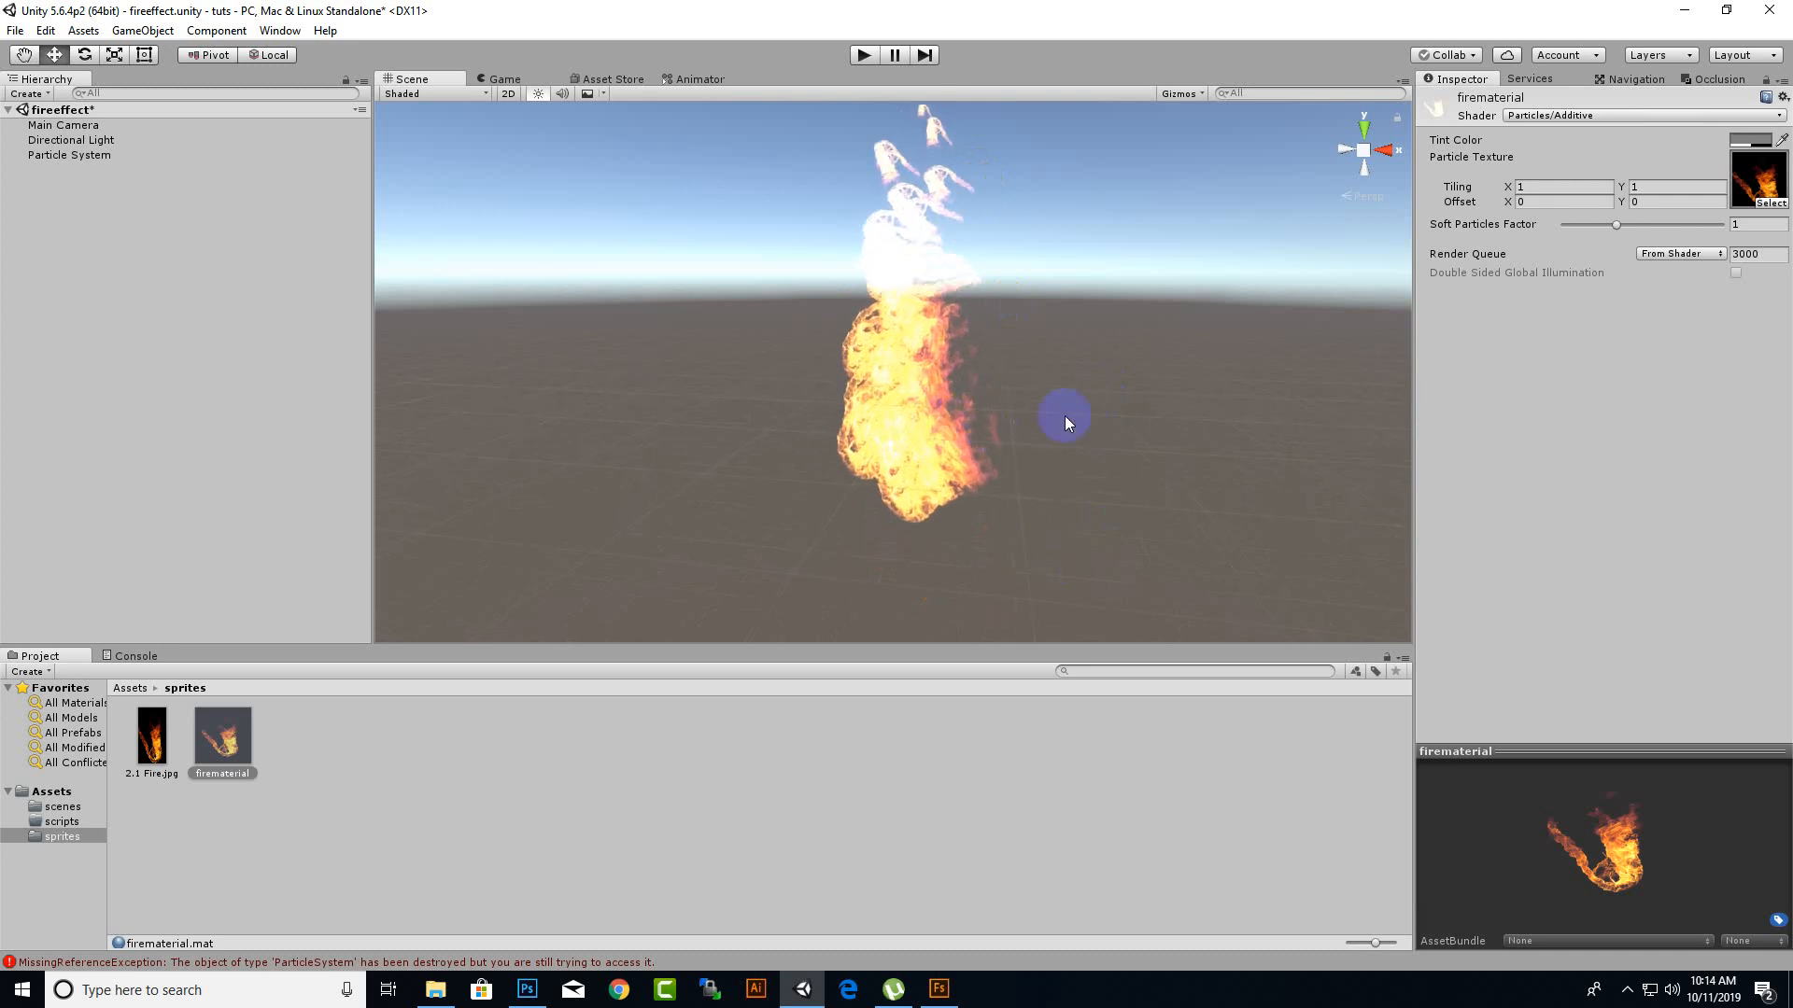
Select the Particle System and set its Start Color to orange with hex value F9AA00FF.
click(1093, 411)
click(928, 479)
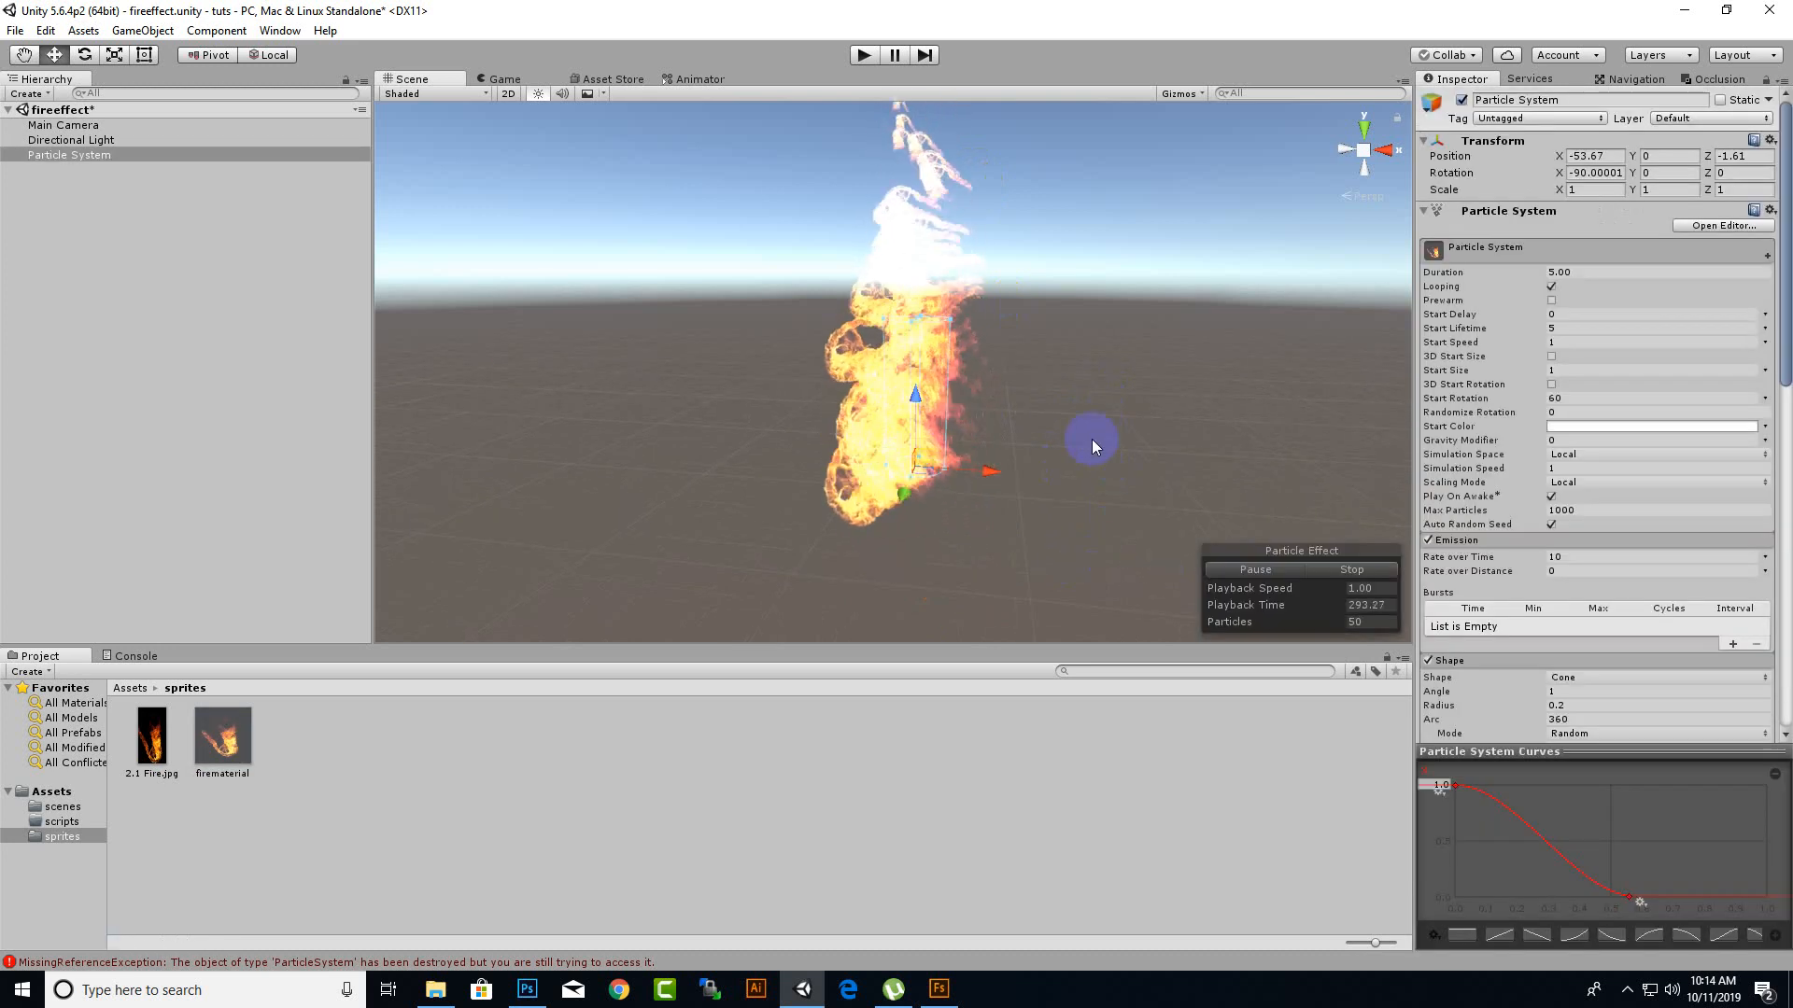
scroll(1096, 506, down, 8)
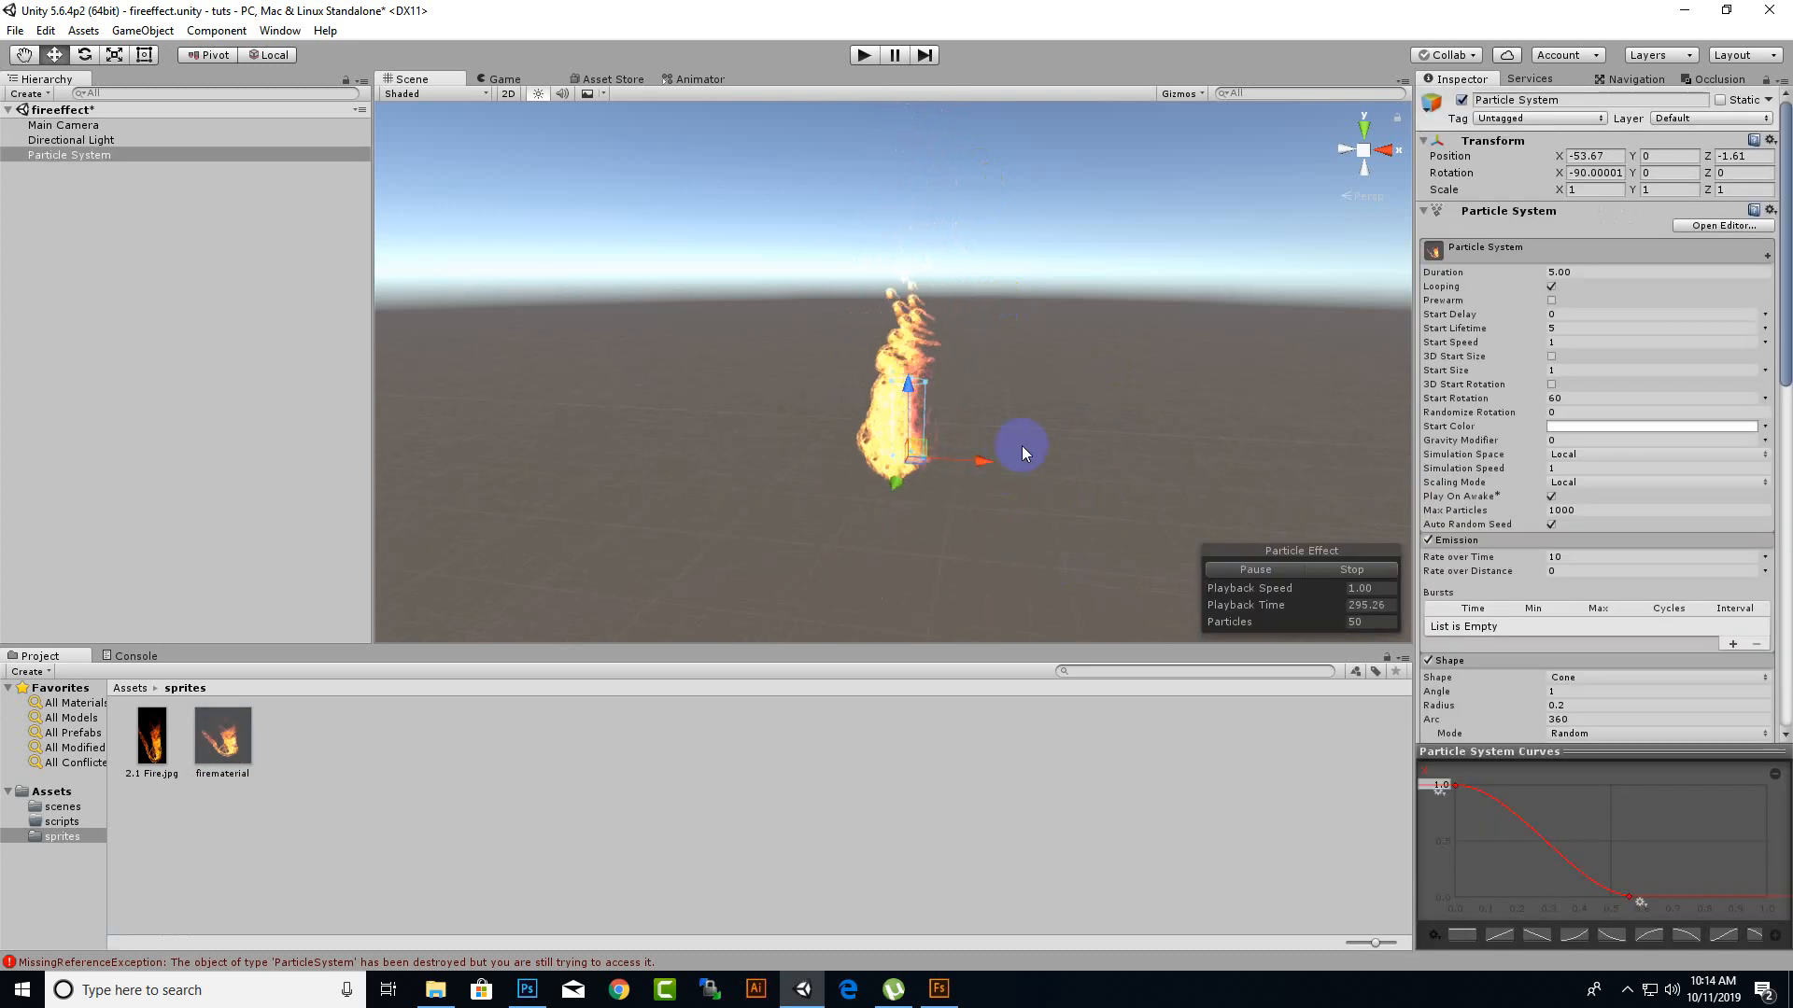
middle_drag(1022, 445, 1065, 530)
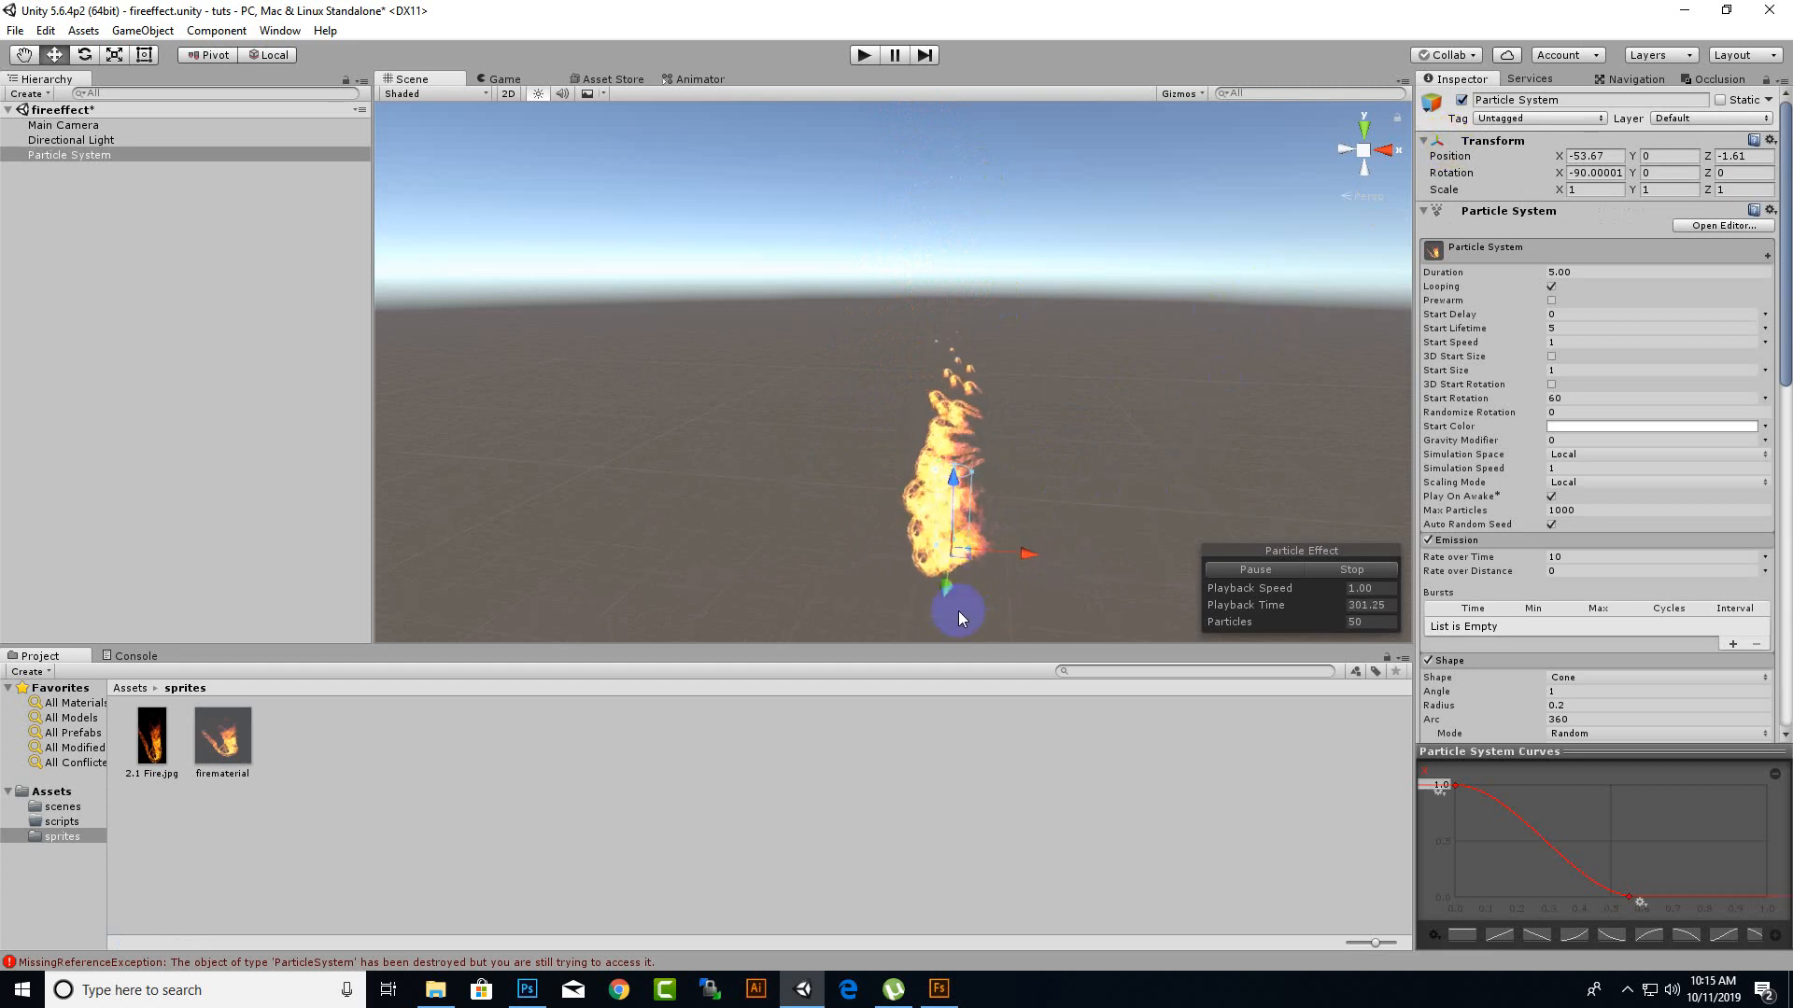
mouse_move(1118, 521)
middle_down()
mouse_move(1073, 489)
mouse_move(1111, 495)
middle_up()
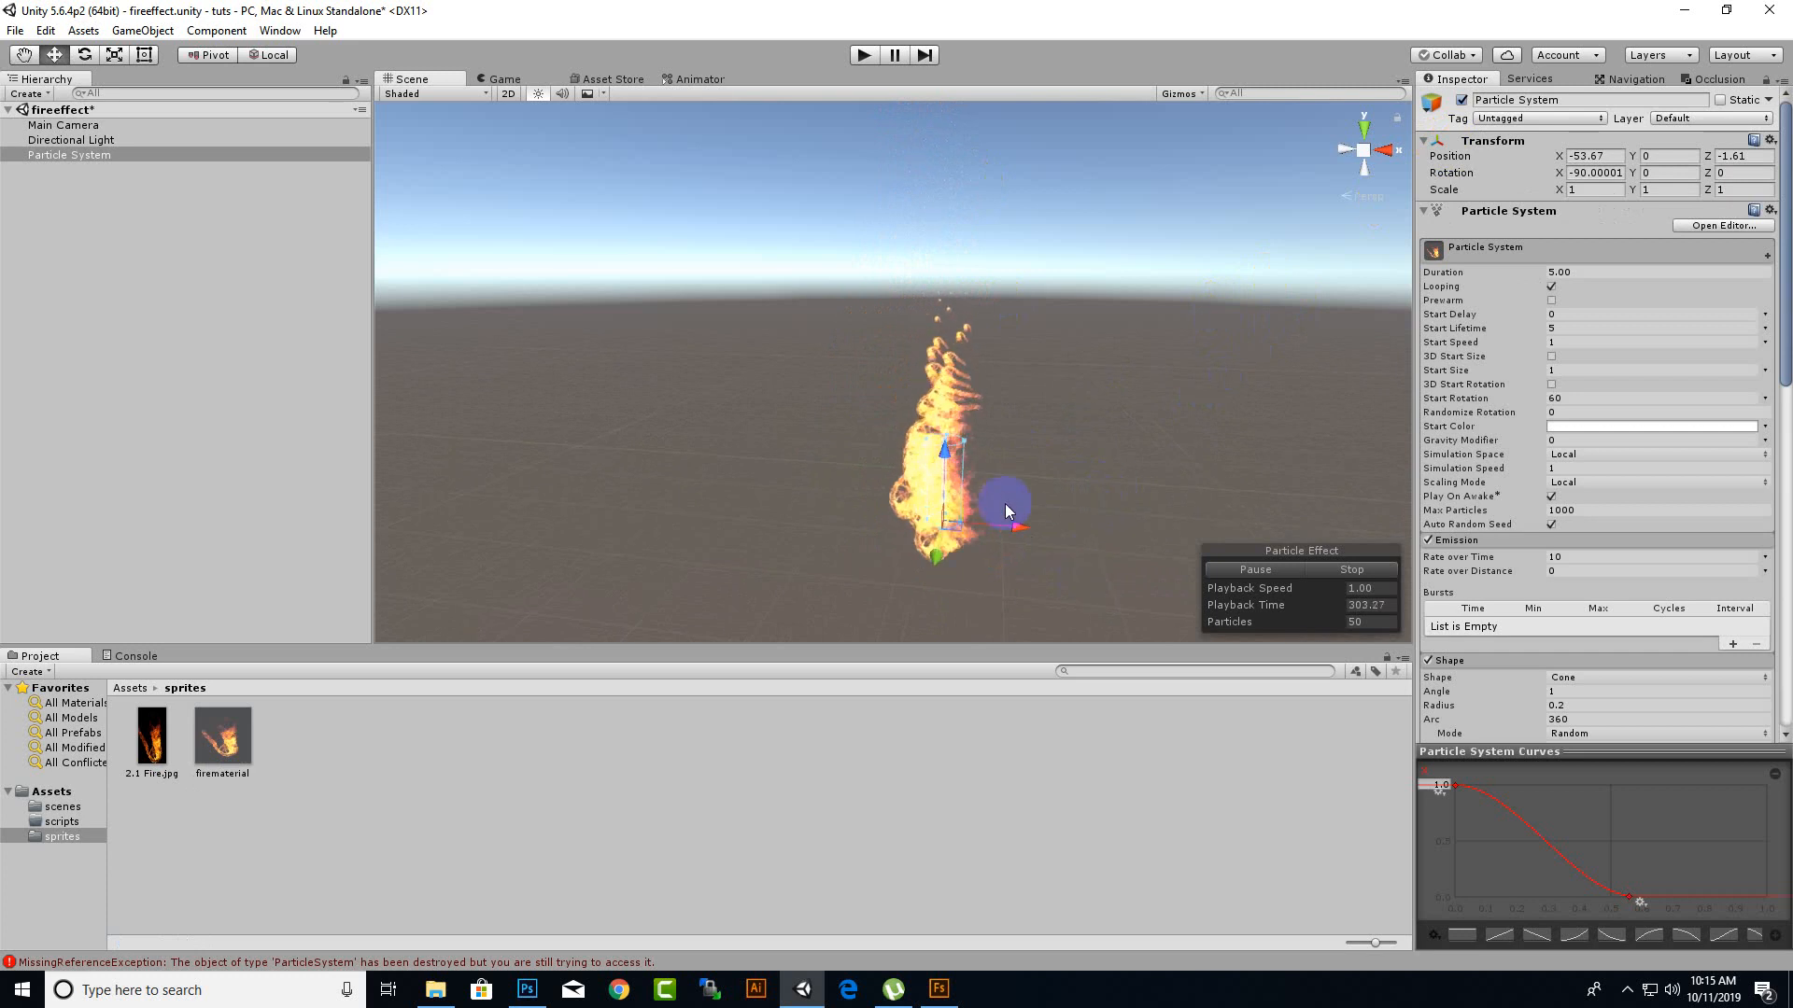
click(1596, 430)
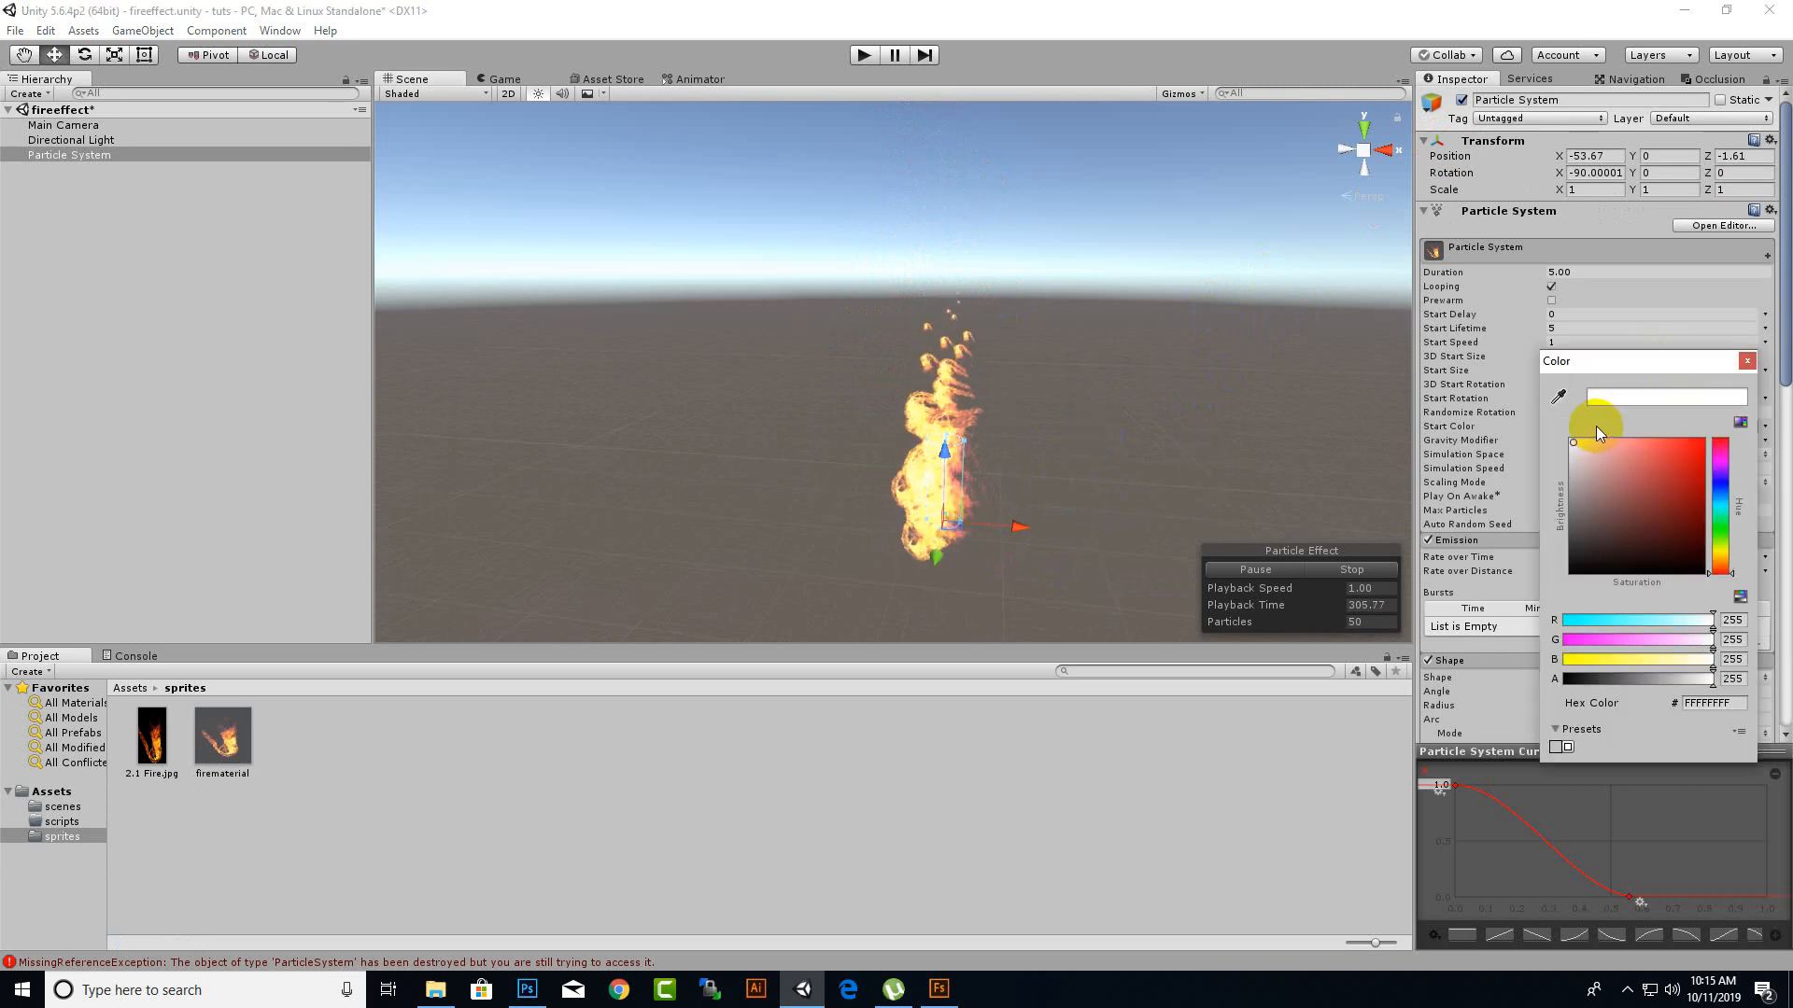
click(1725, 559)
mouse_move(1652, 450)
mouse_down()
mouse_move(1654, 467)
mouse_move(1698, 454)
mouse_move(1706, 491)
mouse_move(1699, 454)
mouse_up()
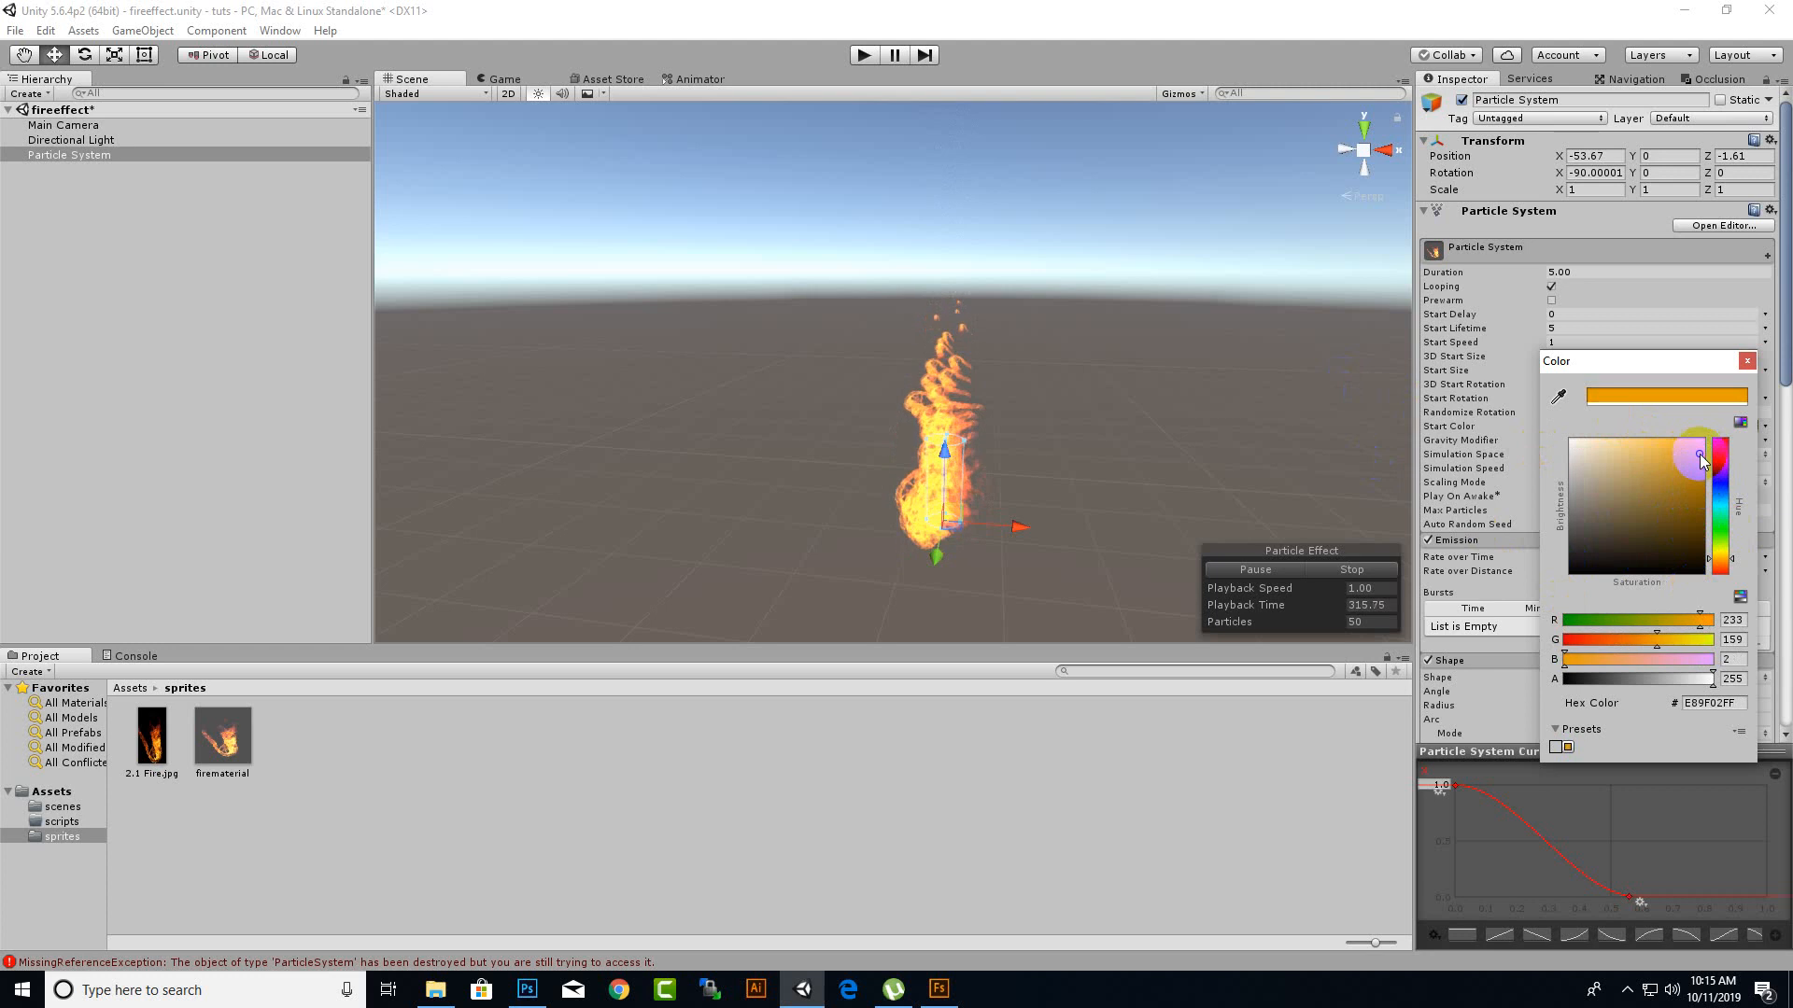
click(1748, 362)
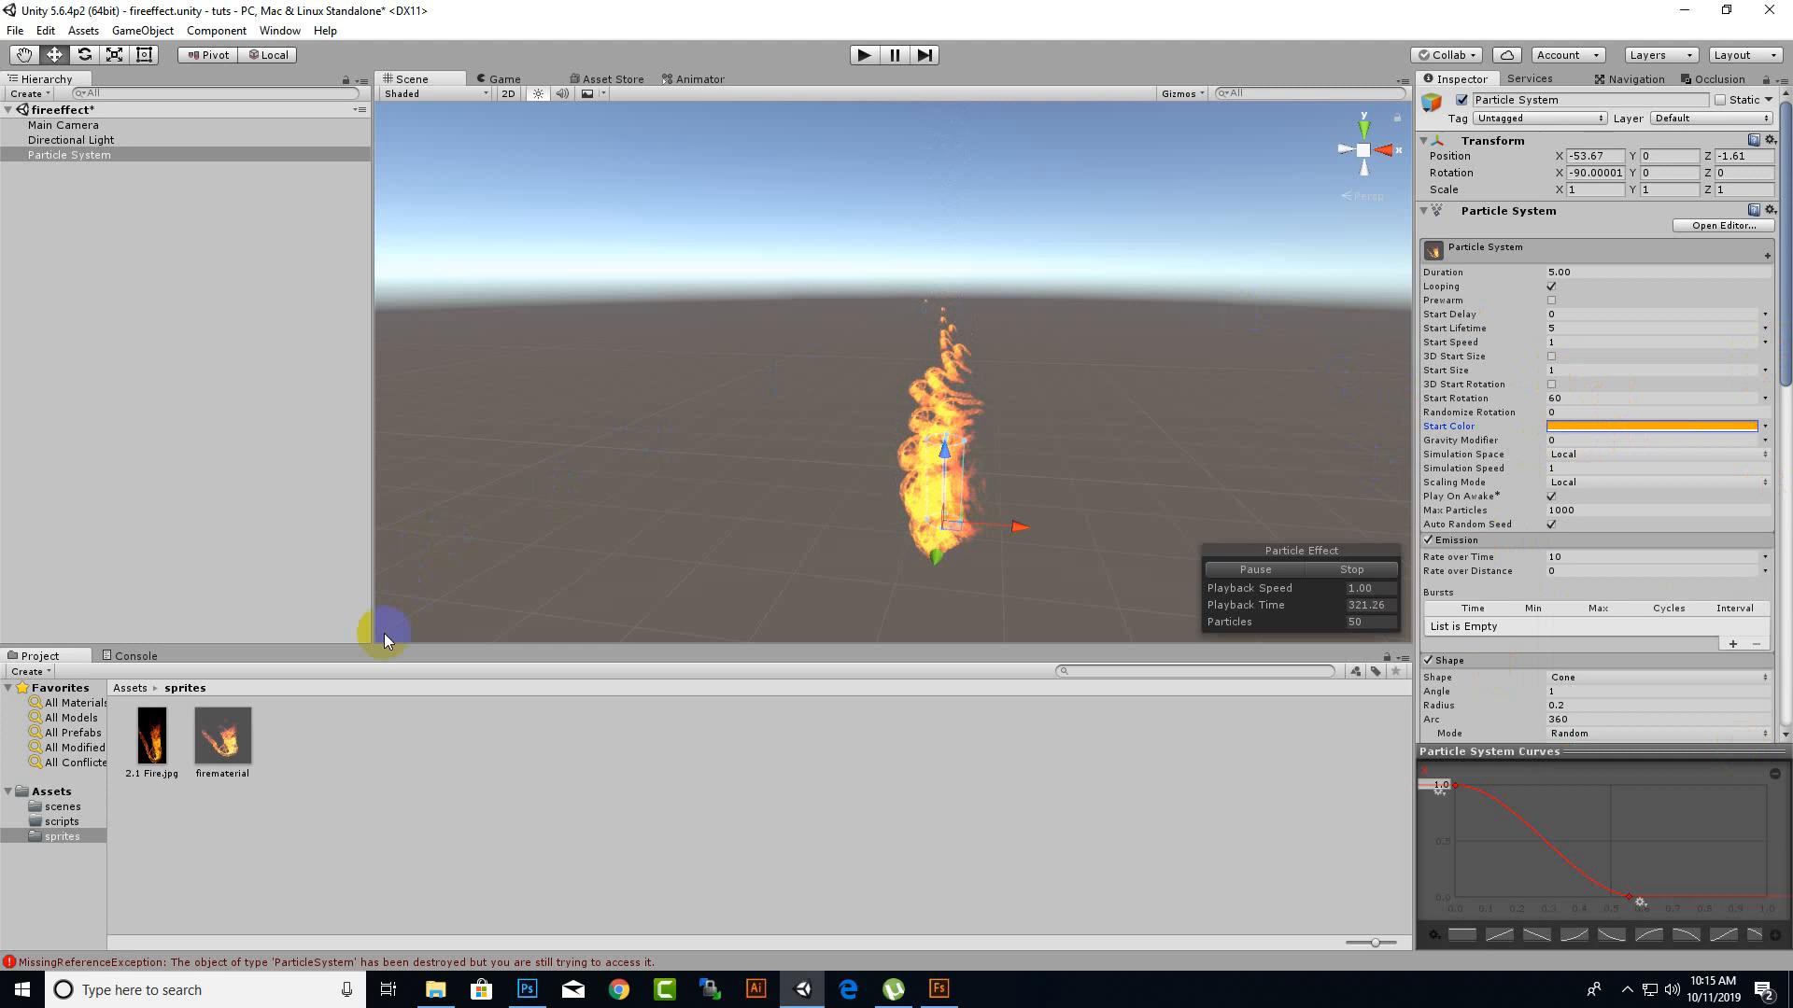
Try the Particles/Additive (Soft) shader on firematerial and check the look of the flames in the scene.
drag(222, 738, 961, 556)
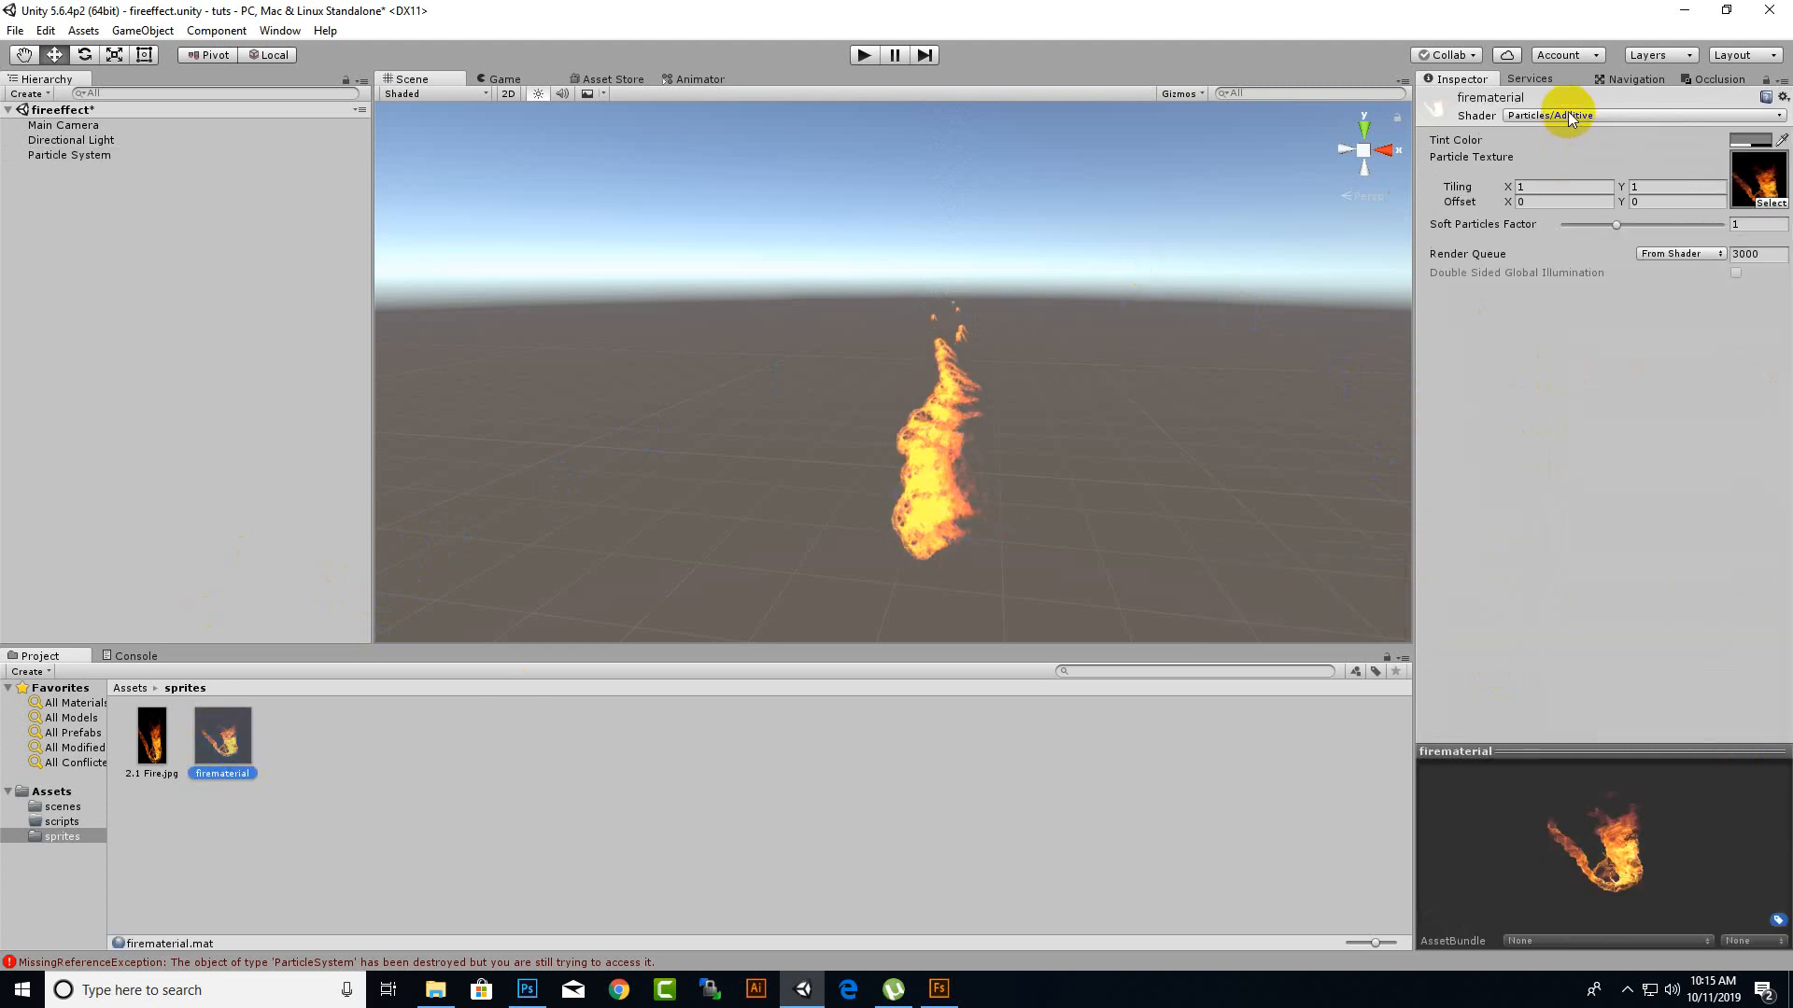
click(1654, 115)
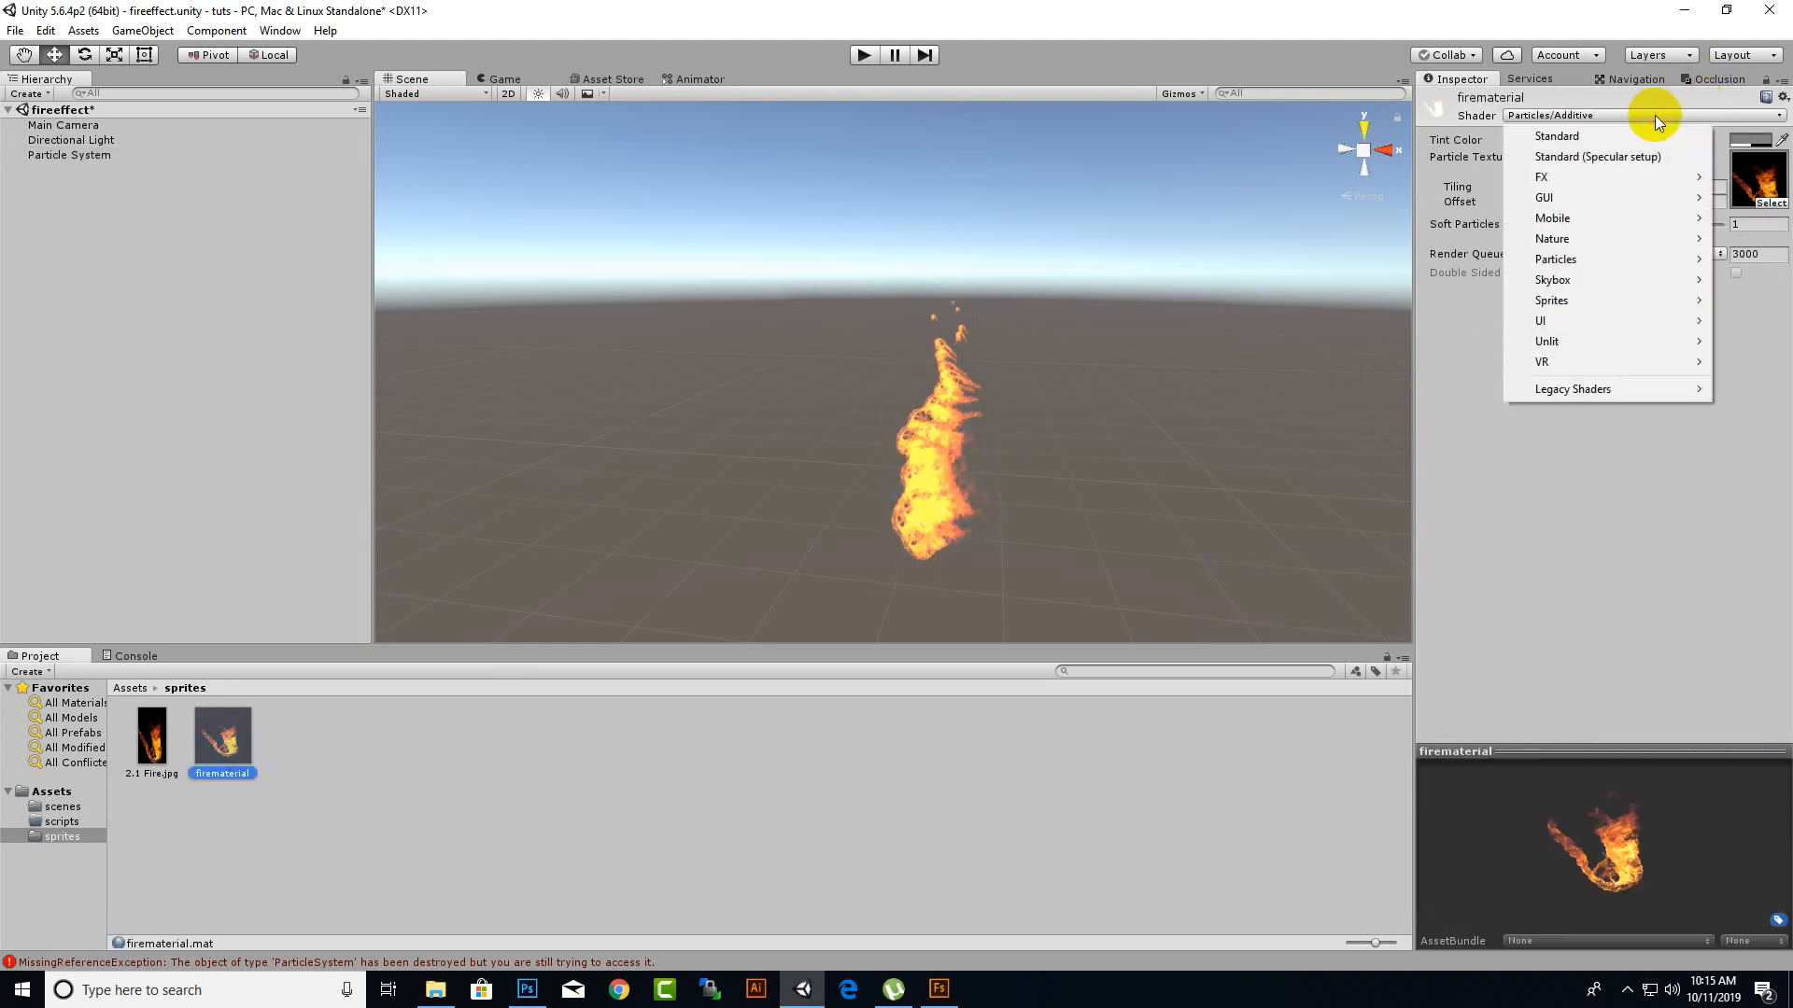
mouse_move(1591, 217)
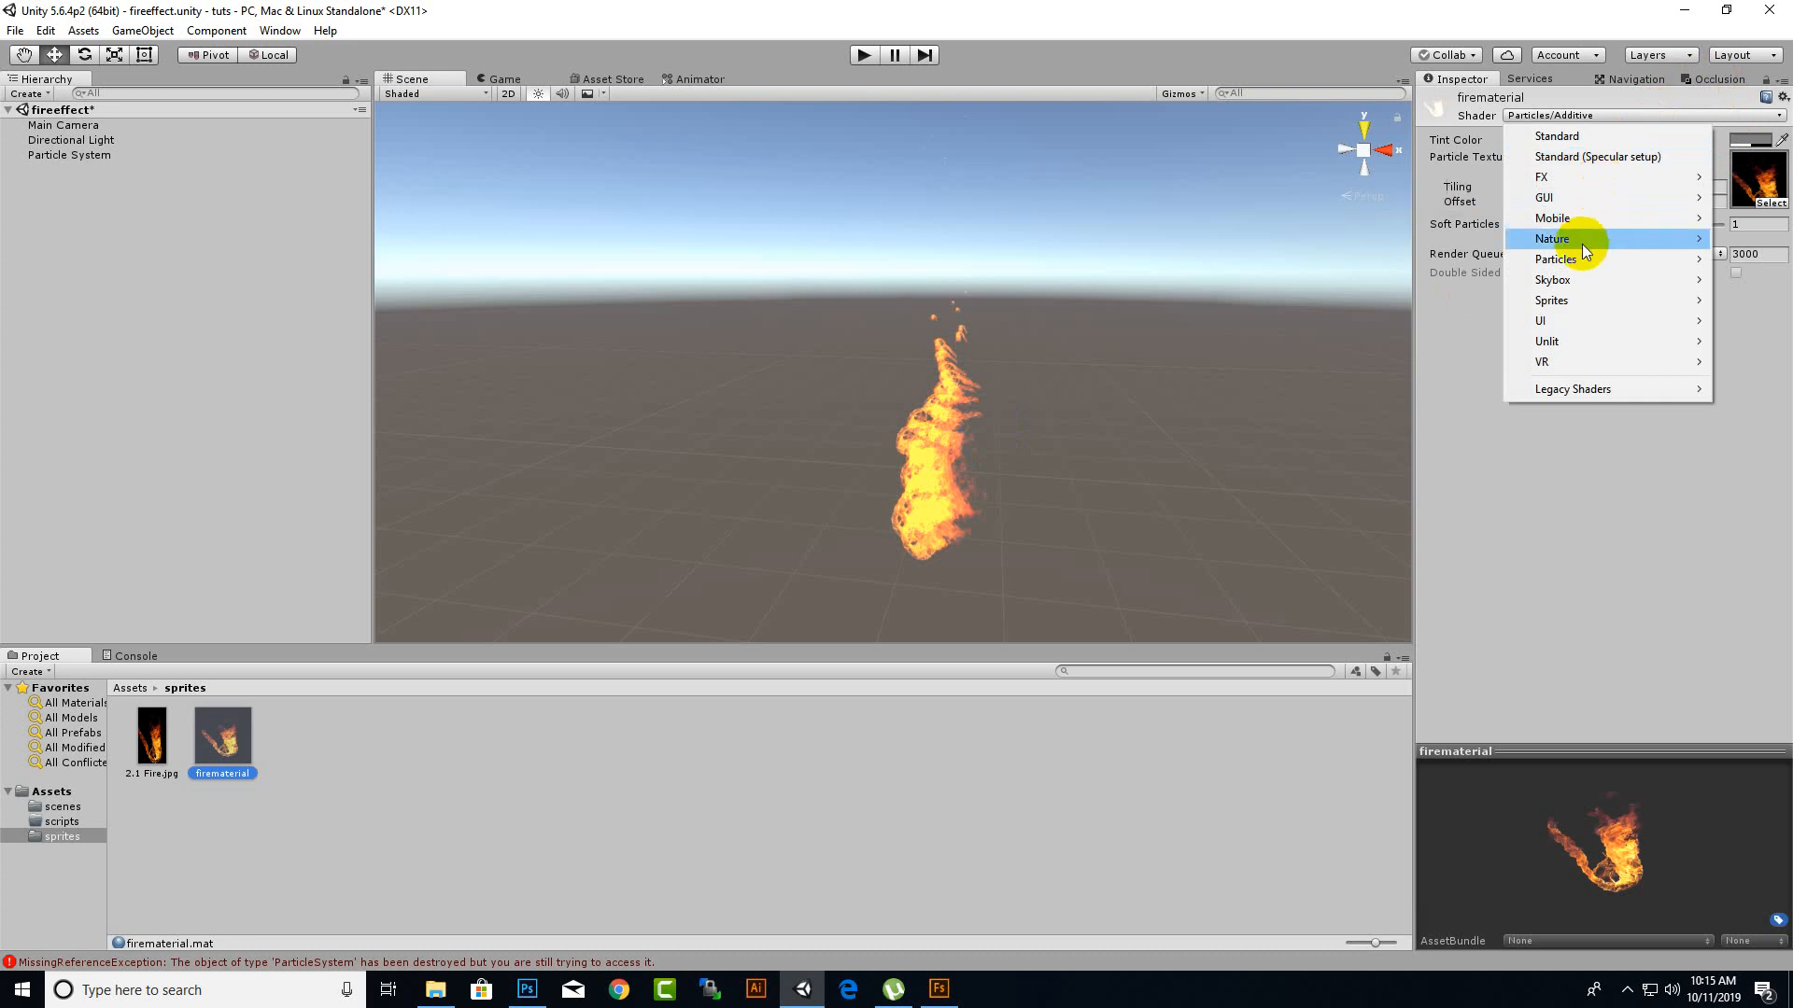
mouse_move(1581, 259)
click(1356, 280)
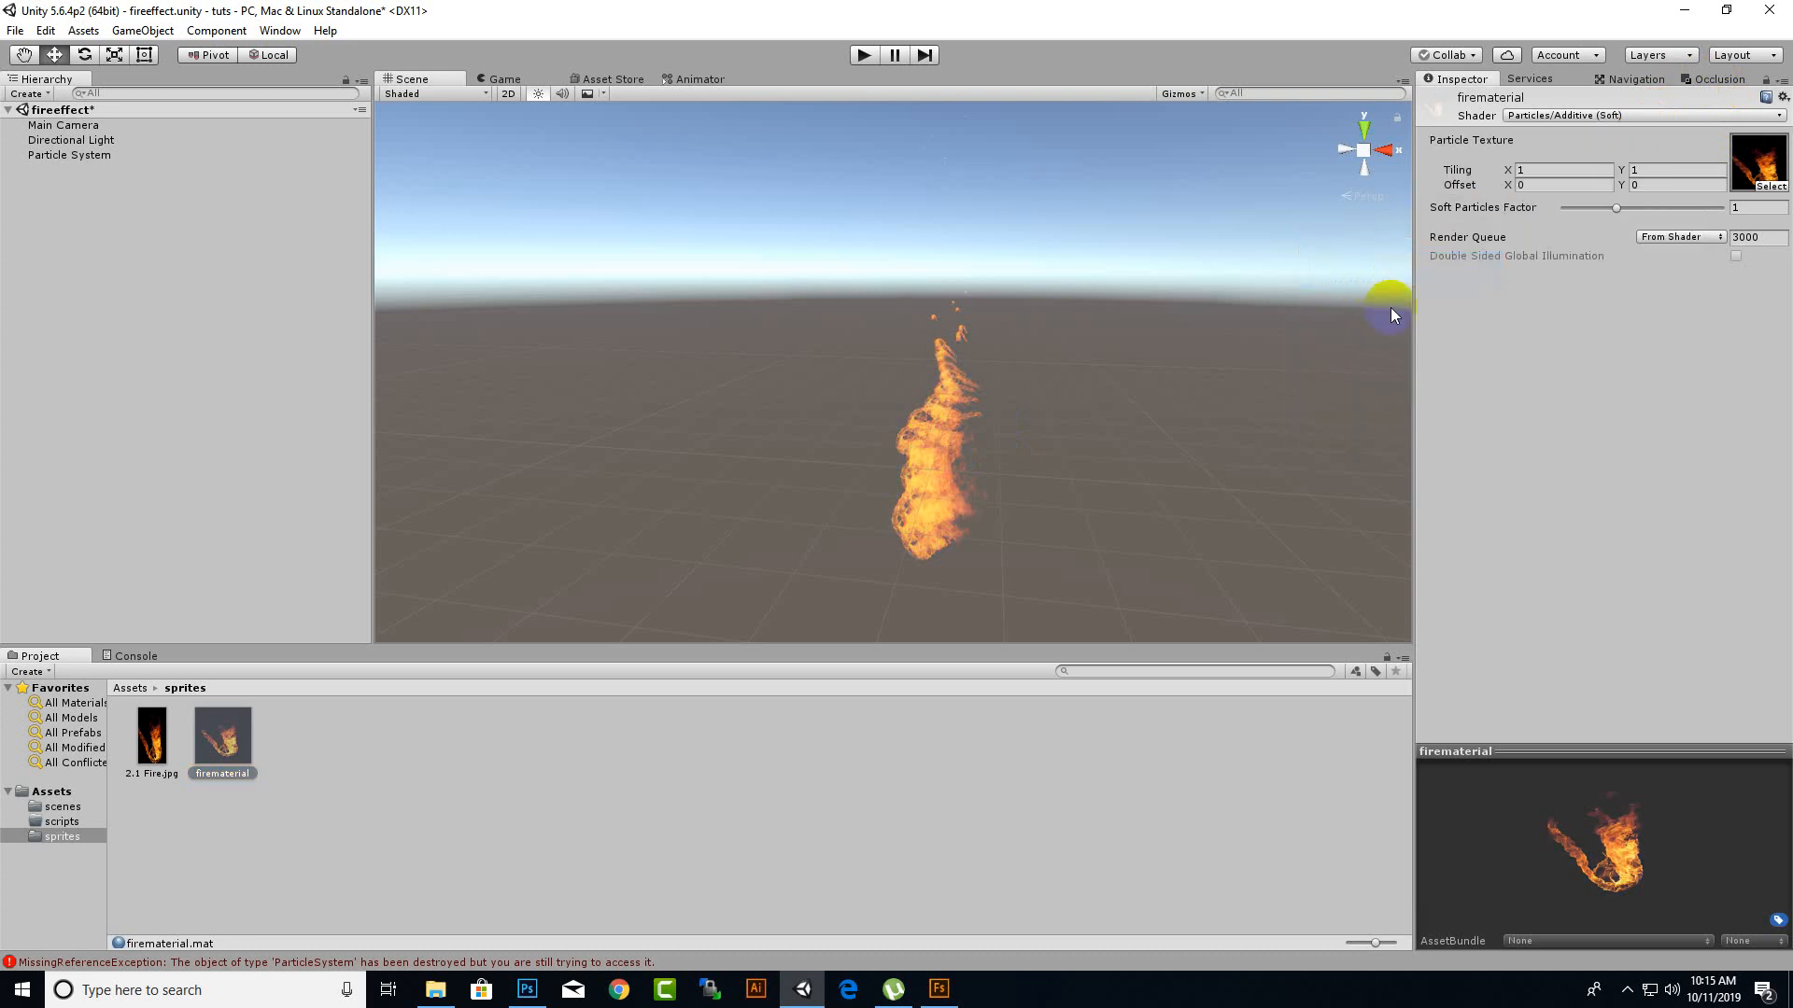
click(1074, 505)
click(920, 525)
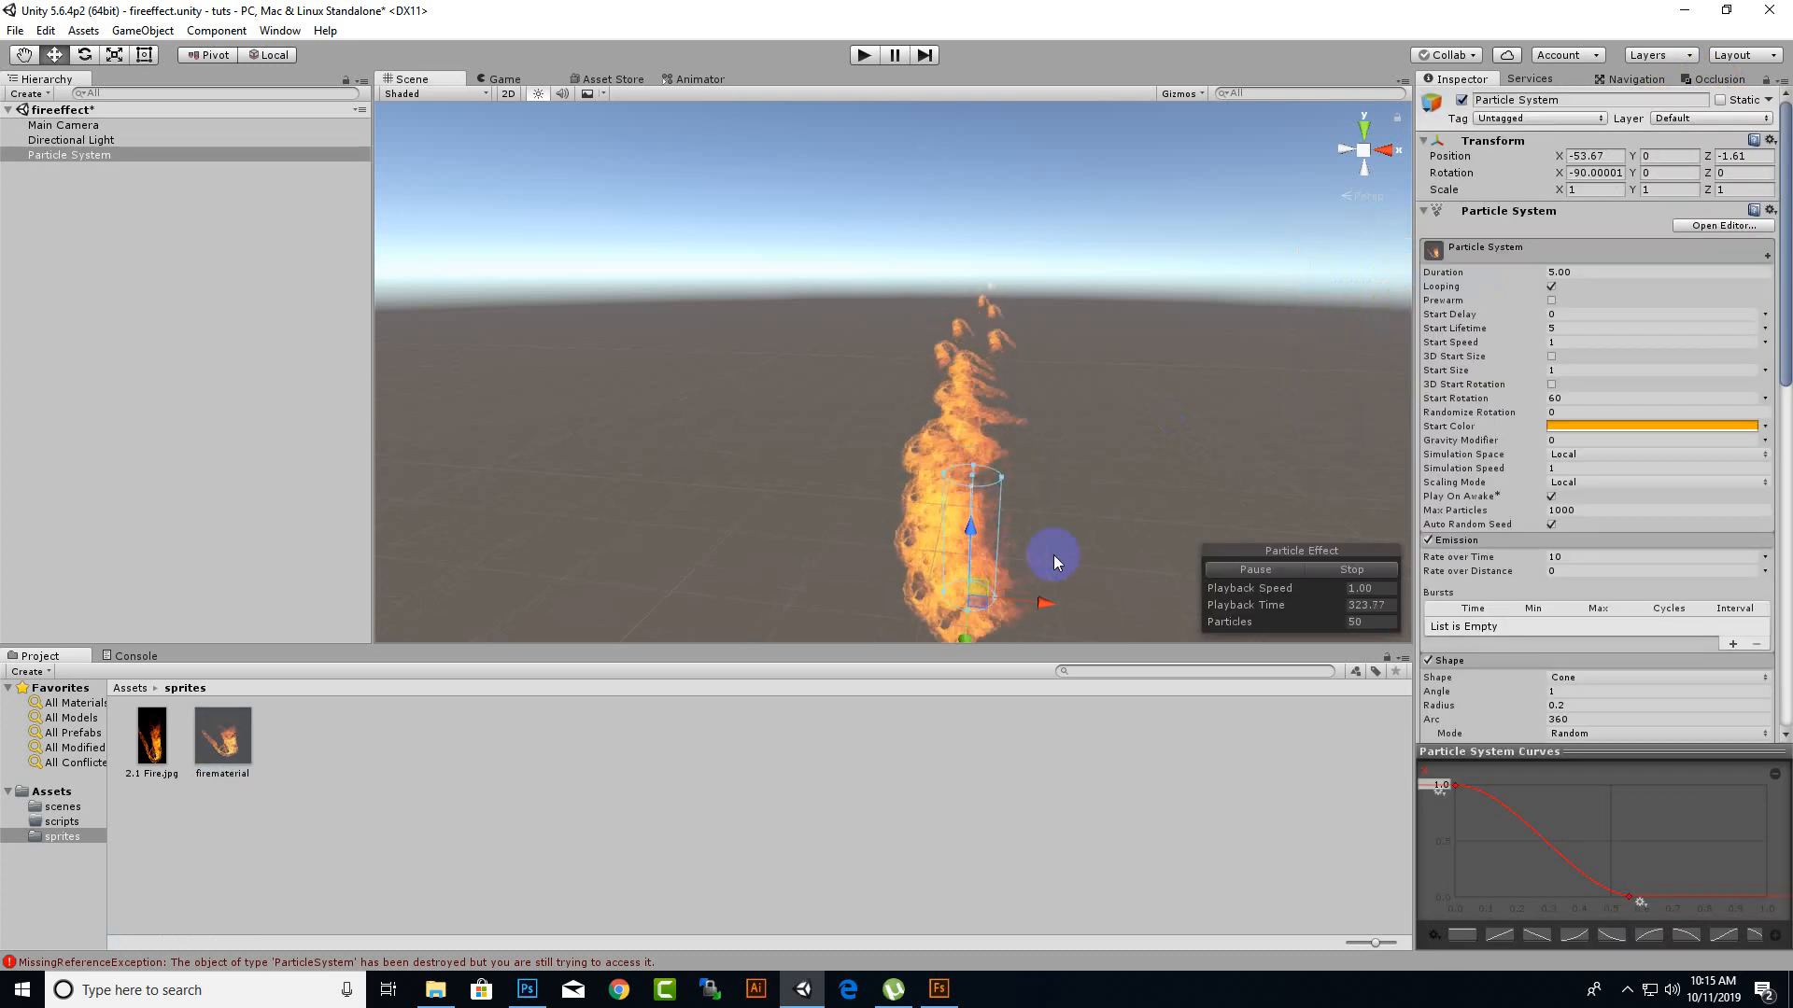
drag(1049, 401, 1095, 541)
key(w)
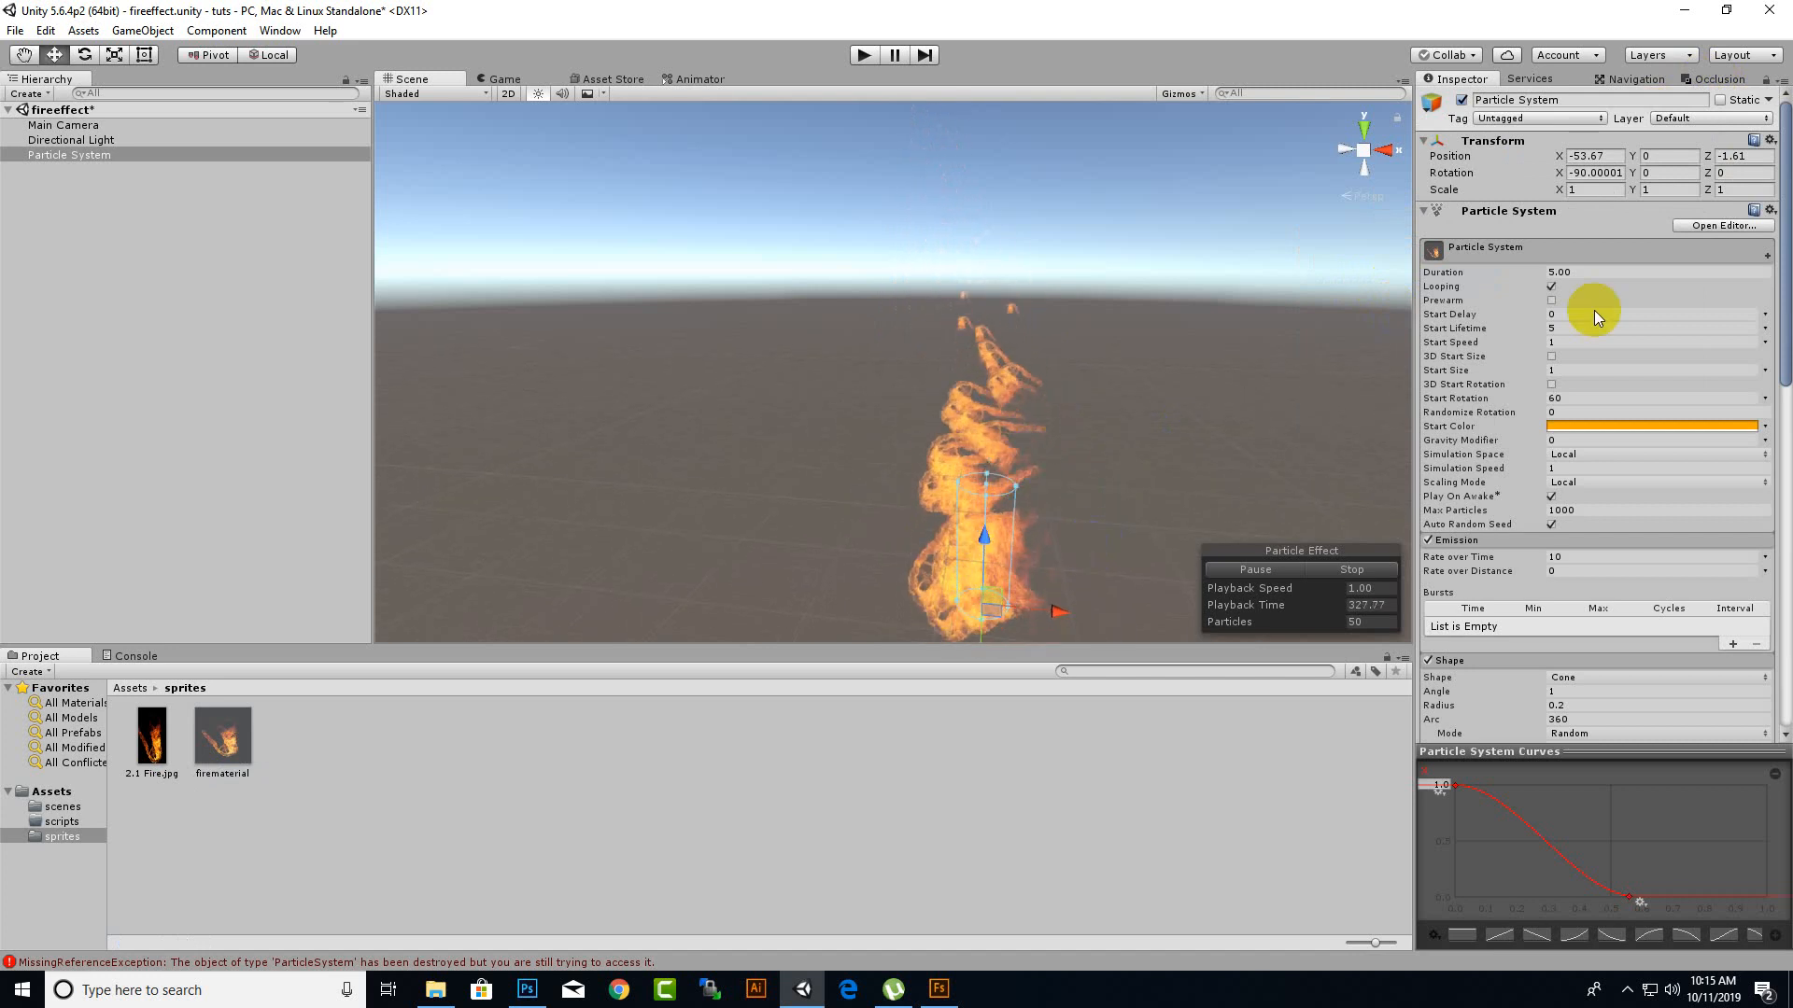
Switch the shader of firematerial back to Particles/Additive.
click(212, 738)
click(1622, 115)
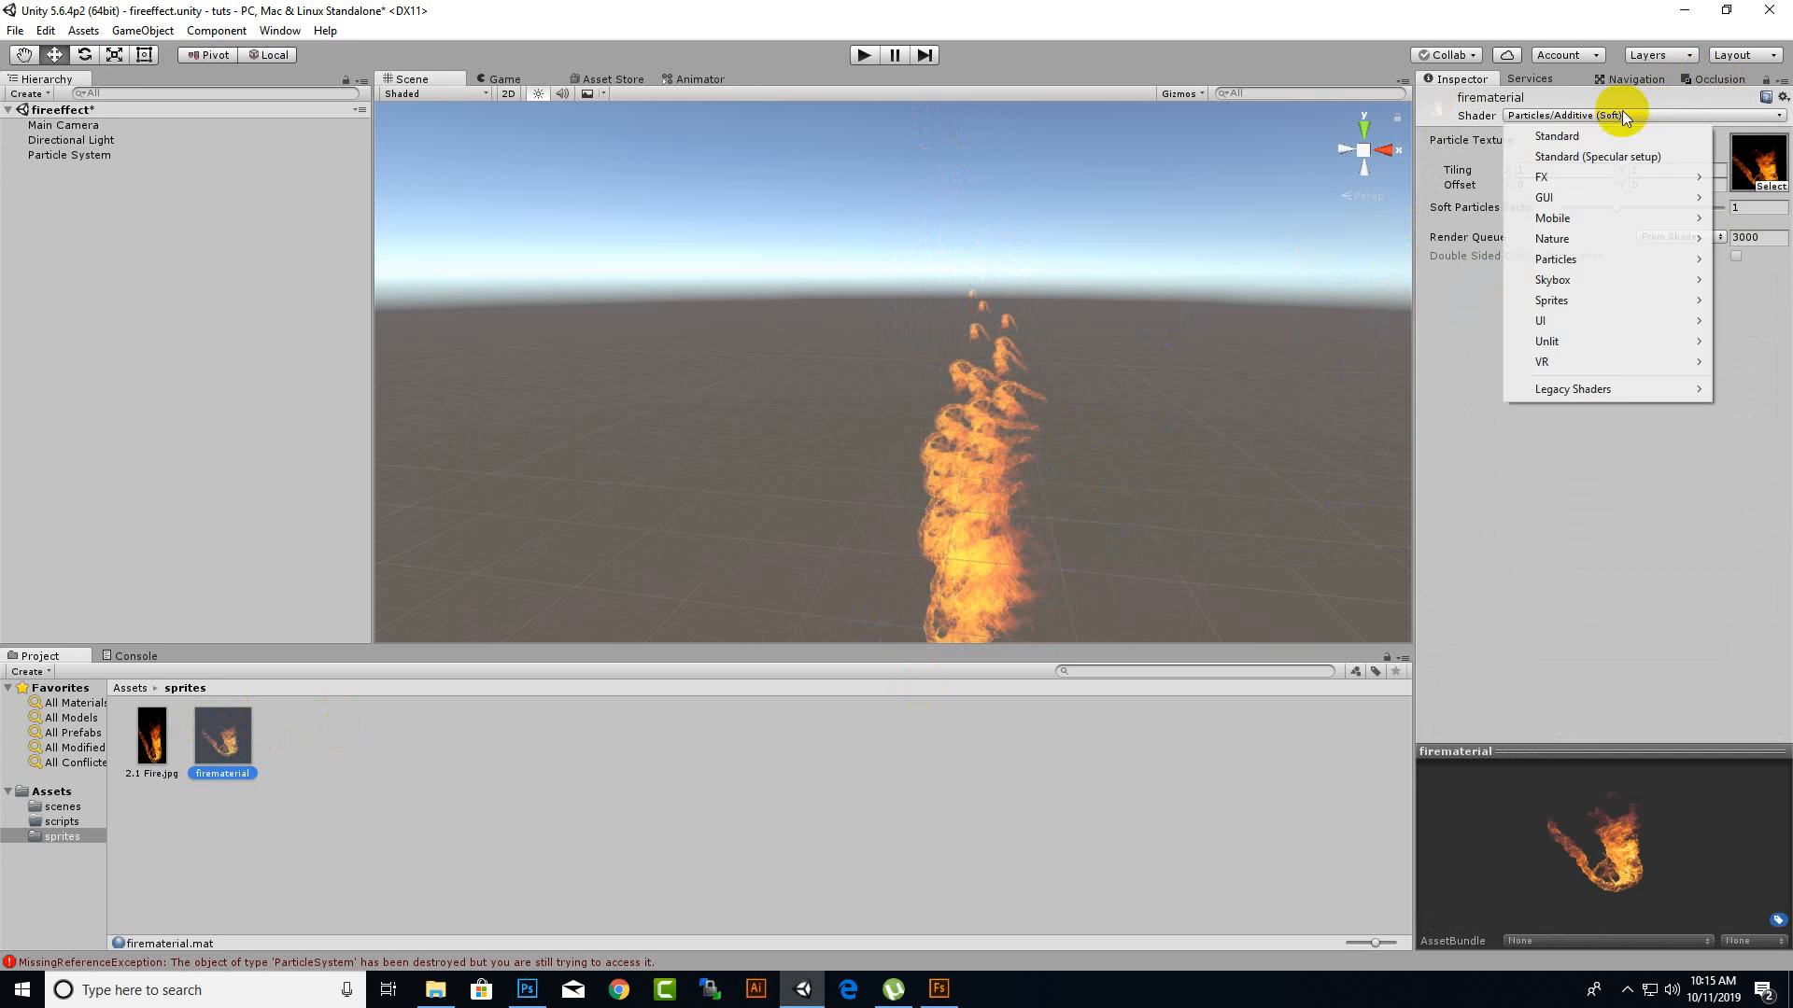
mouse_move(1588, 247)
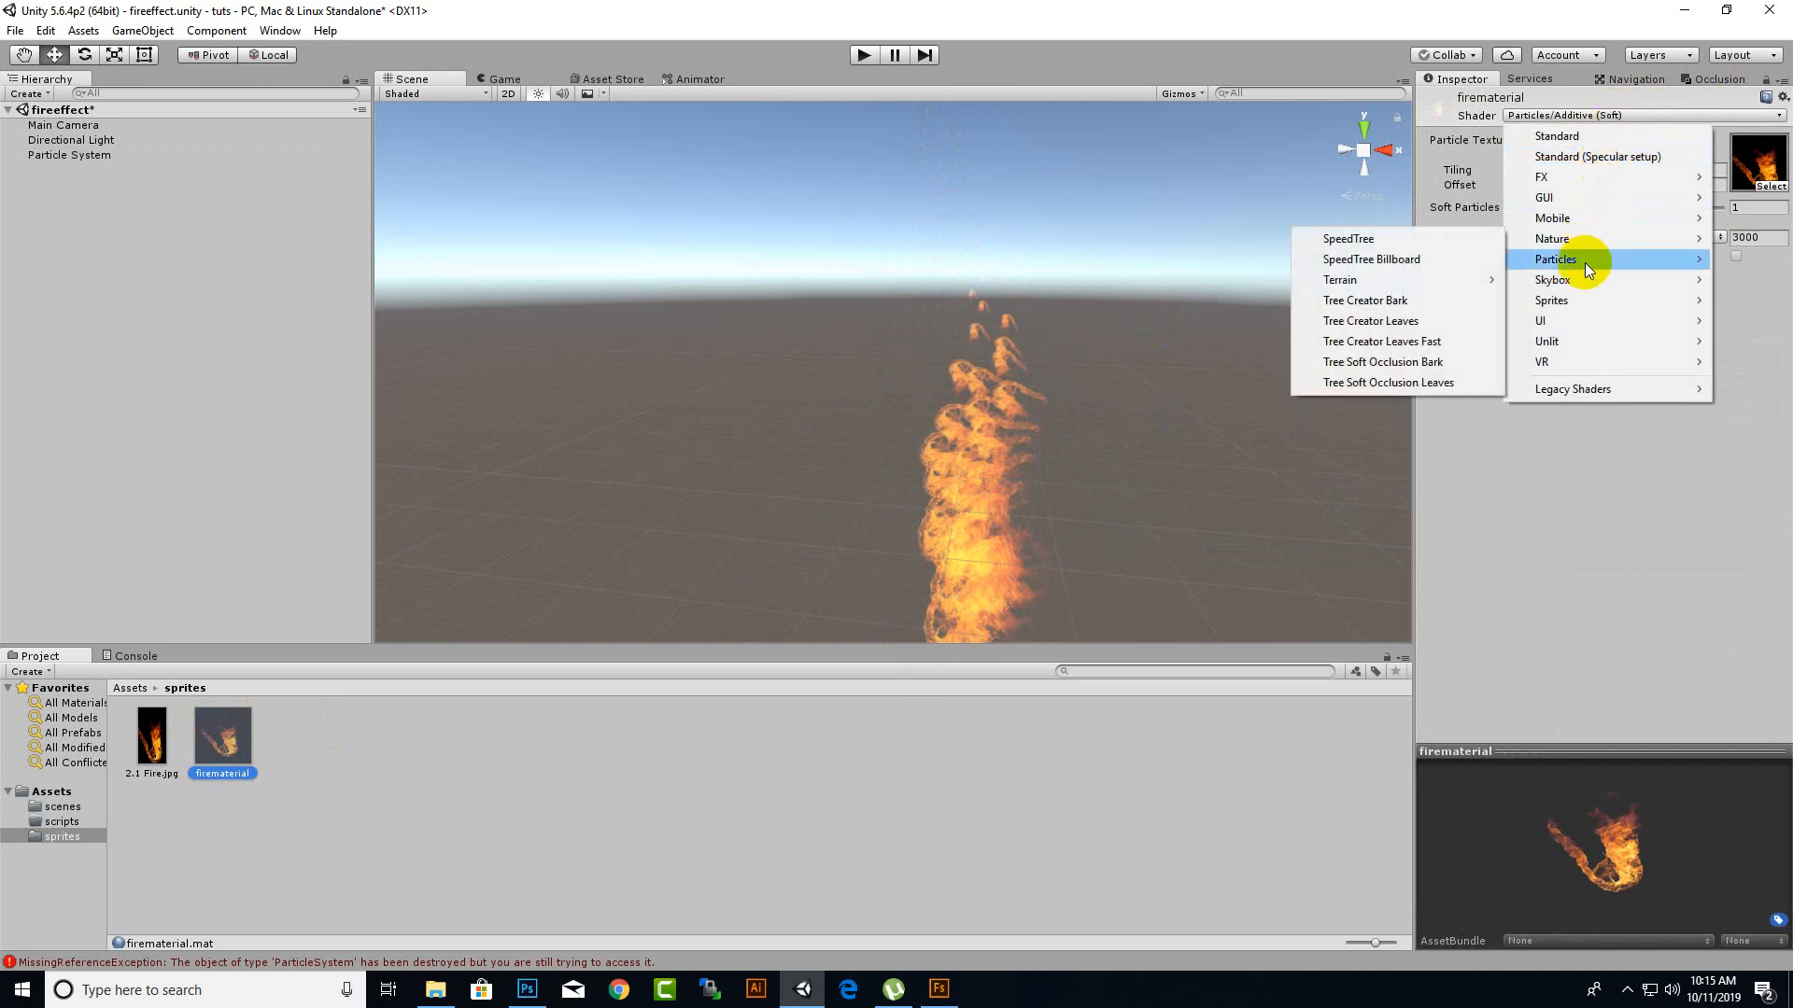
click(1423, 261)
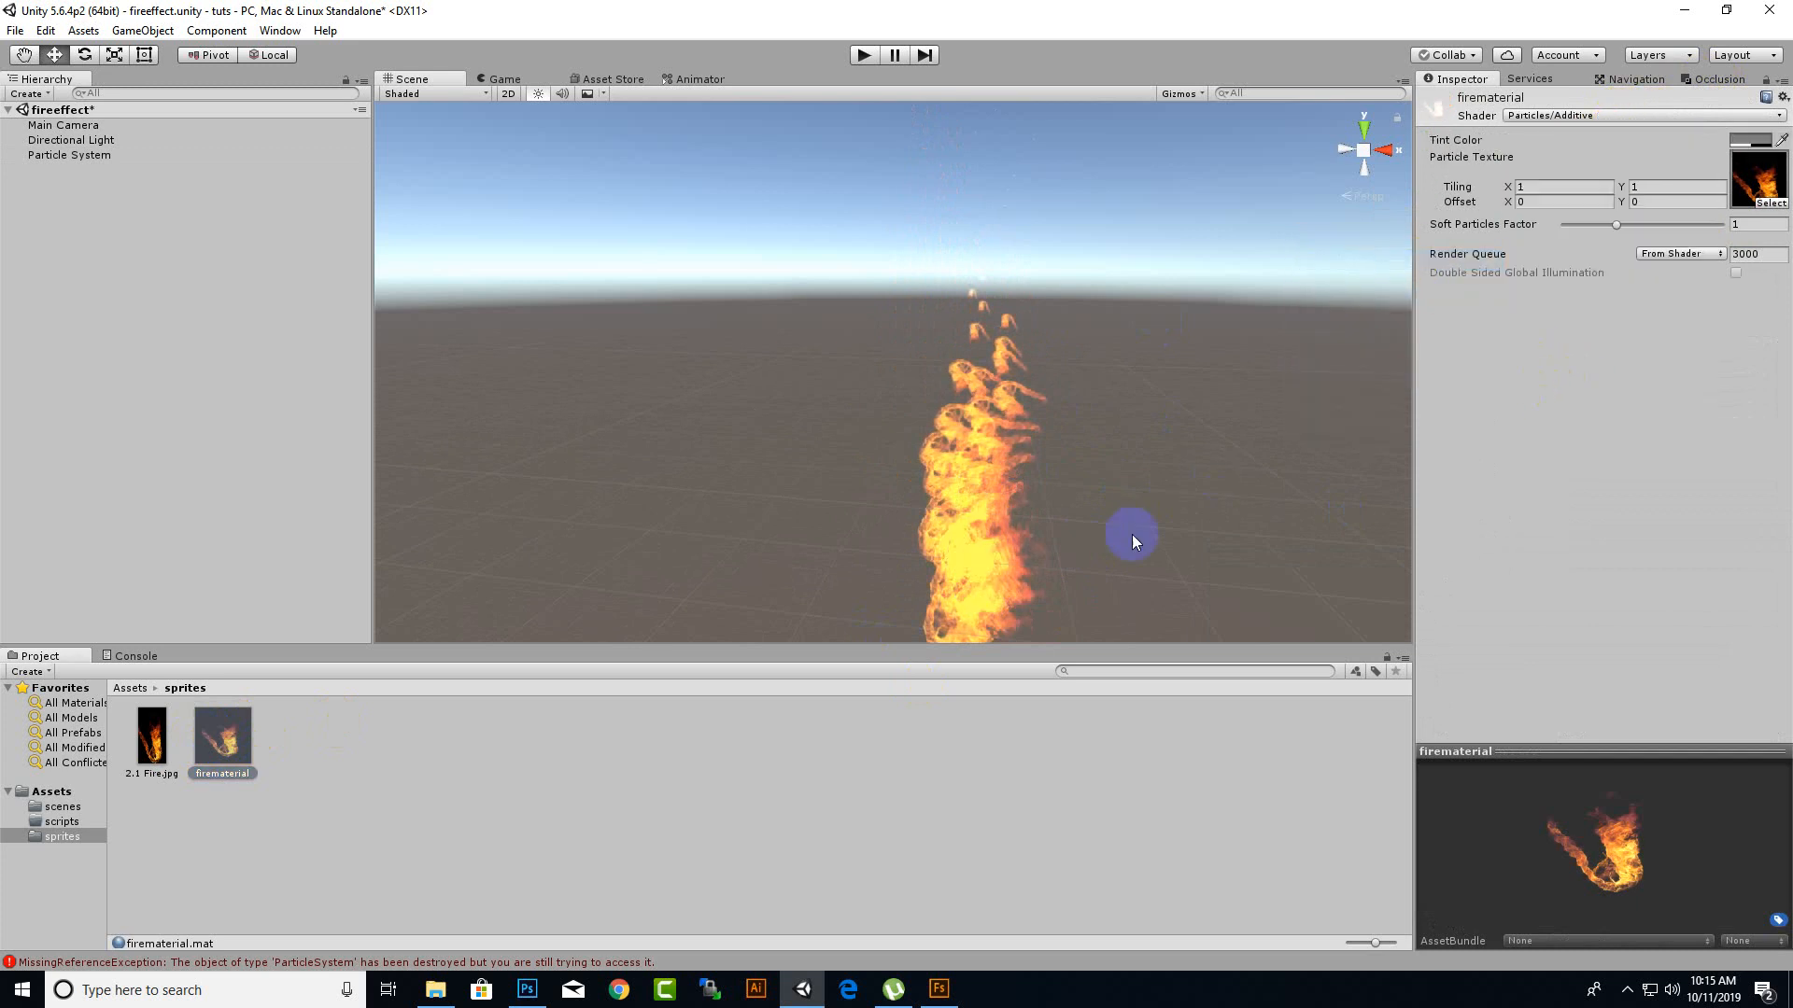
Examine the particle system's flames in the scene up close and from a distance, and return to the Assets folder.
click(1005, 479)
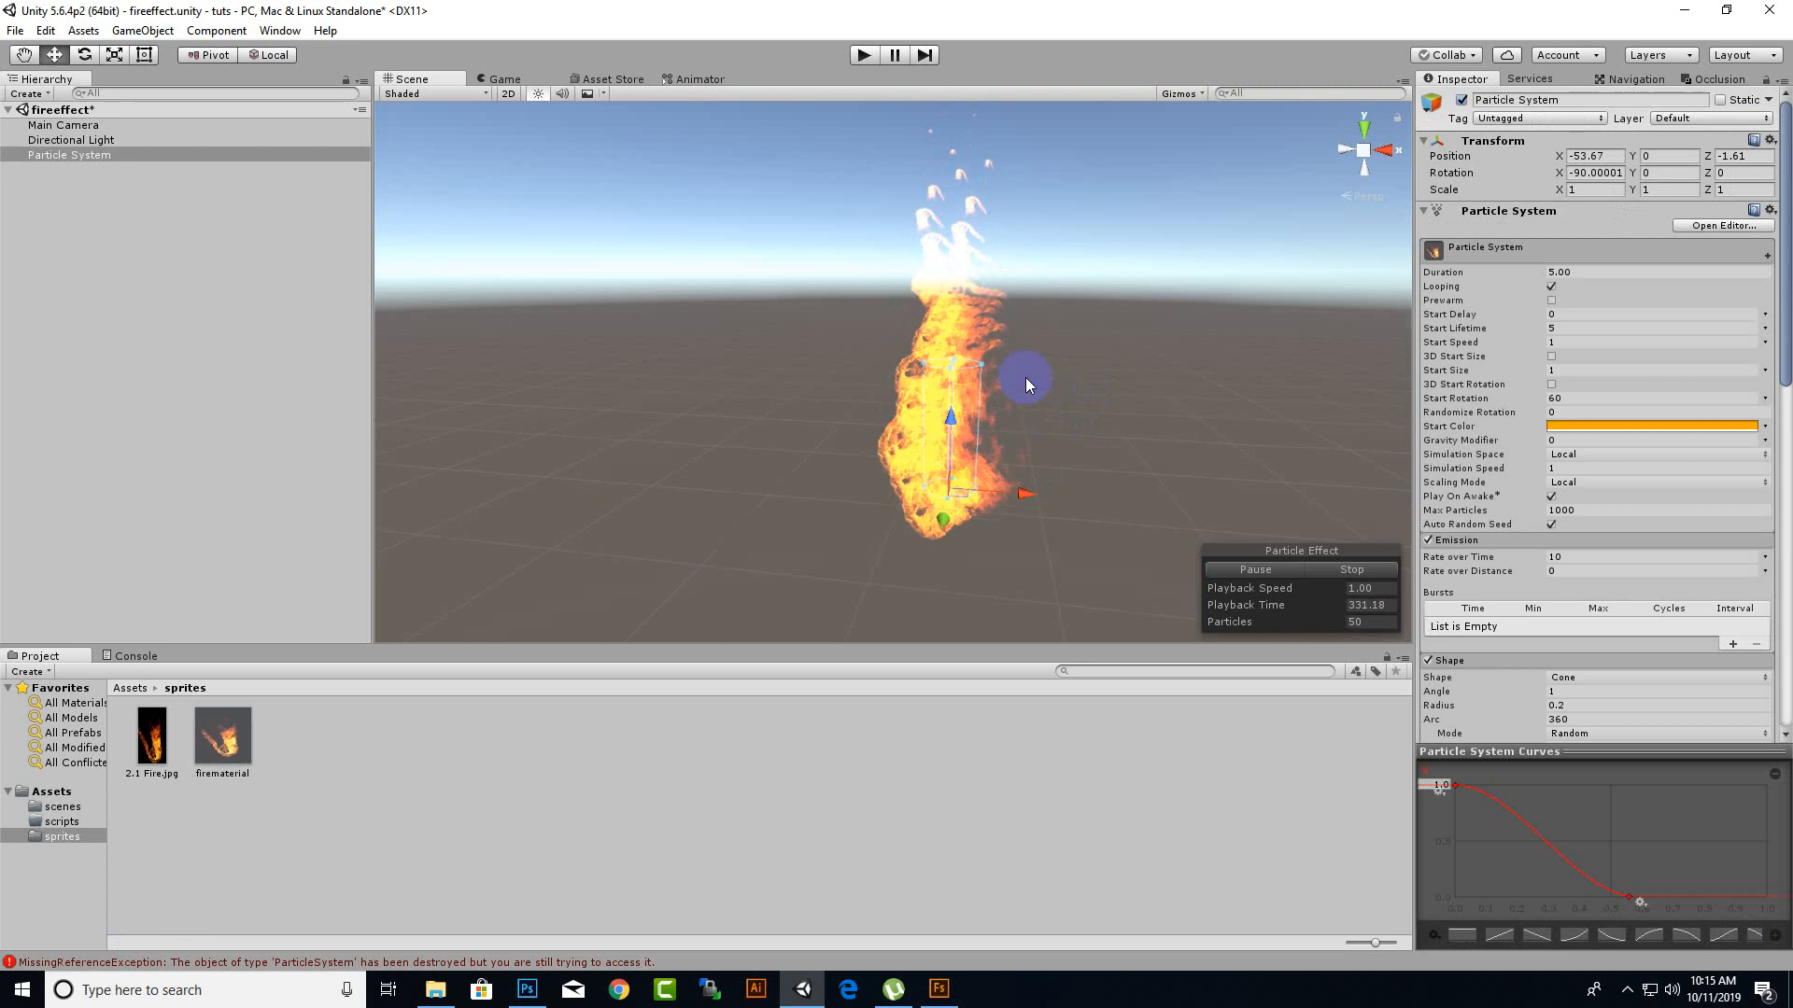
middle_drag(1025, 377, 1102, 462)
scroll(1101, 461, down, 5)
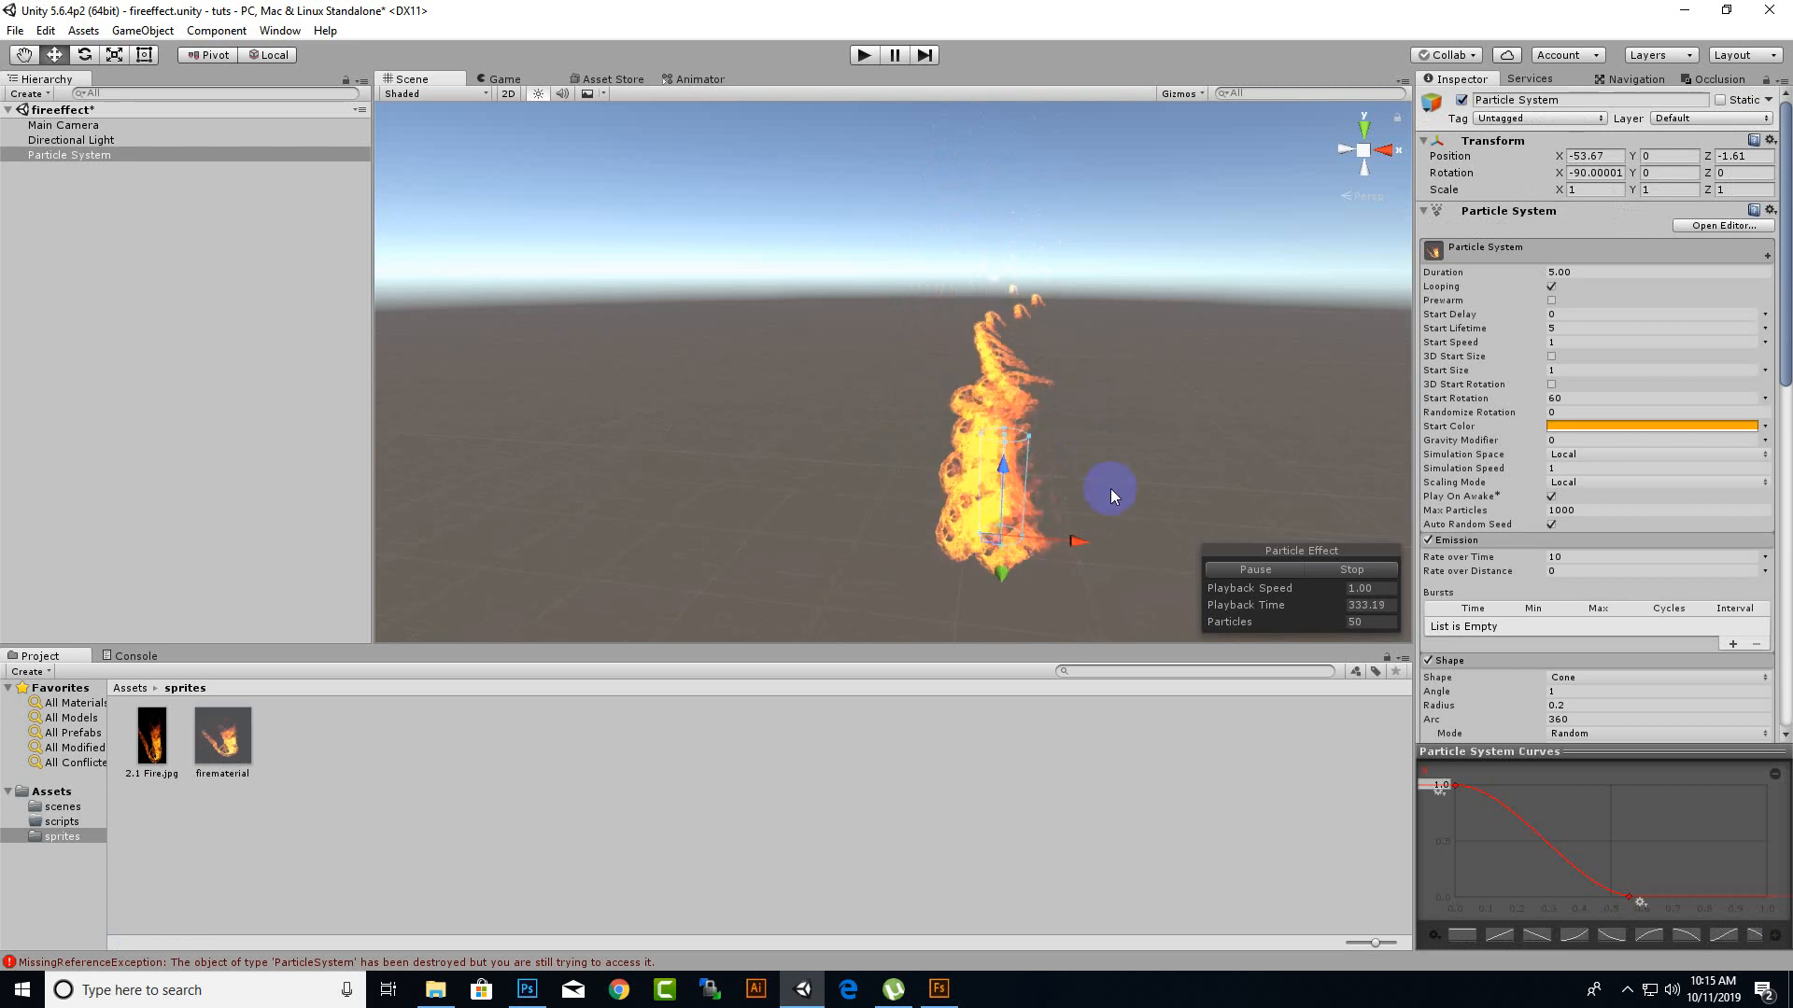
scroll(1119, 429, up, 3)
scroll(1148, 401, up, 5)
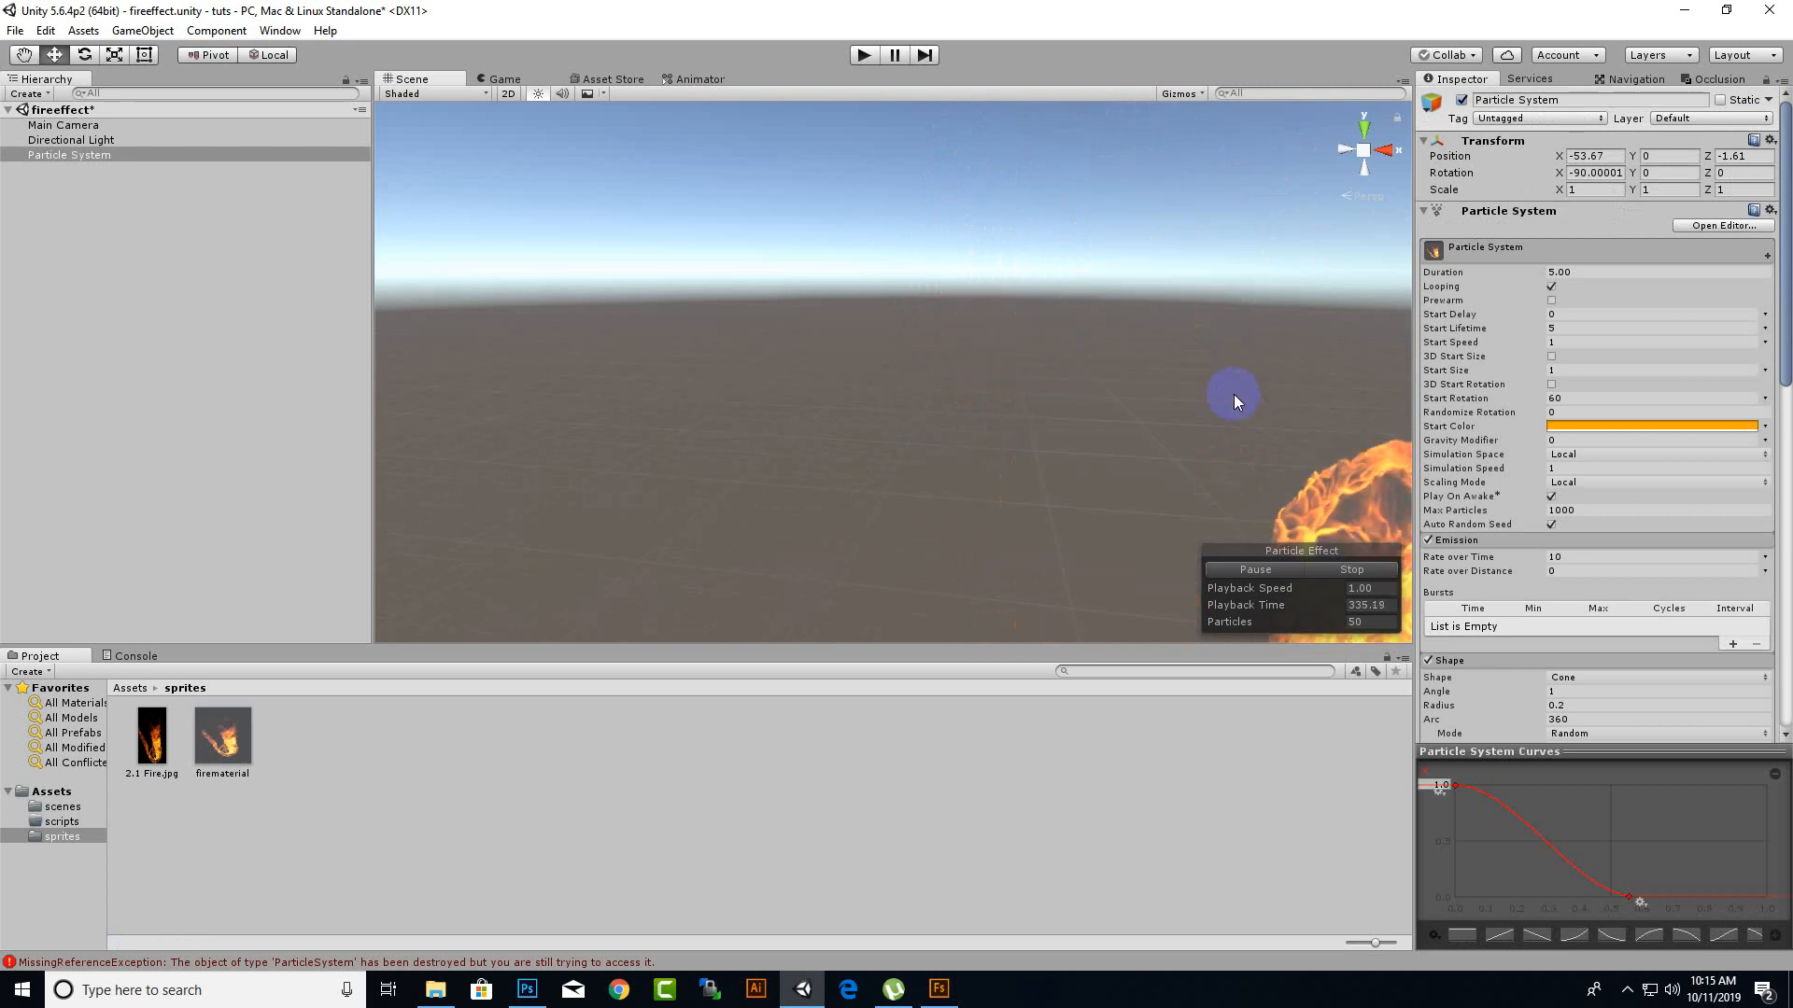
middle_drag(1234, 396, 821, 390)
scroll(956, 412, down, 3)
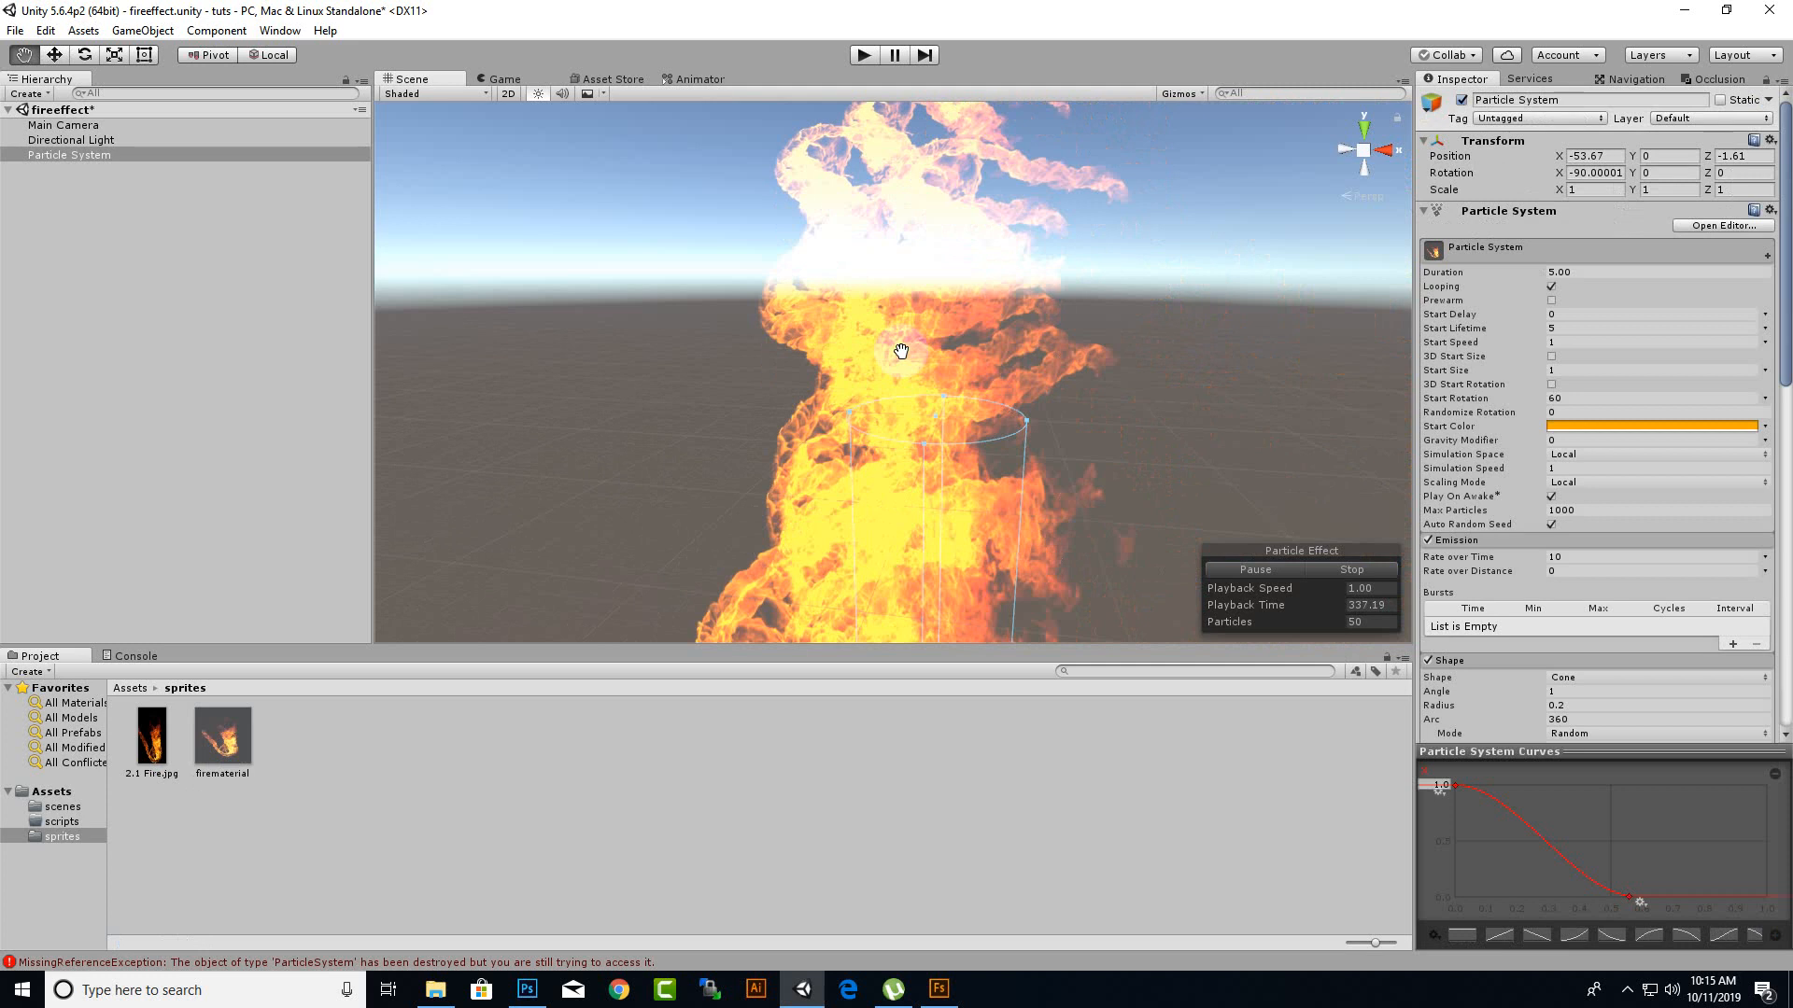
scroll(913, 339, up, 5)
middle_drag(994, 394, 853, 226)
scroll(853, 226, down, 5)
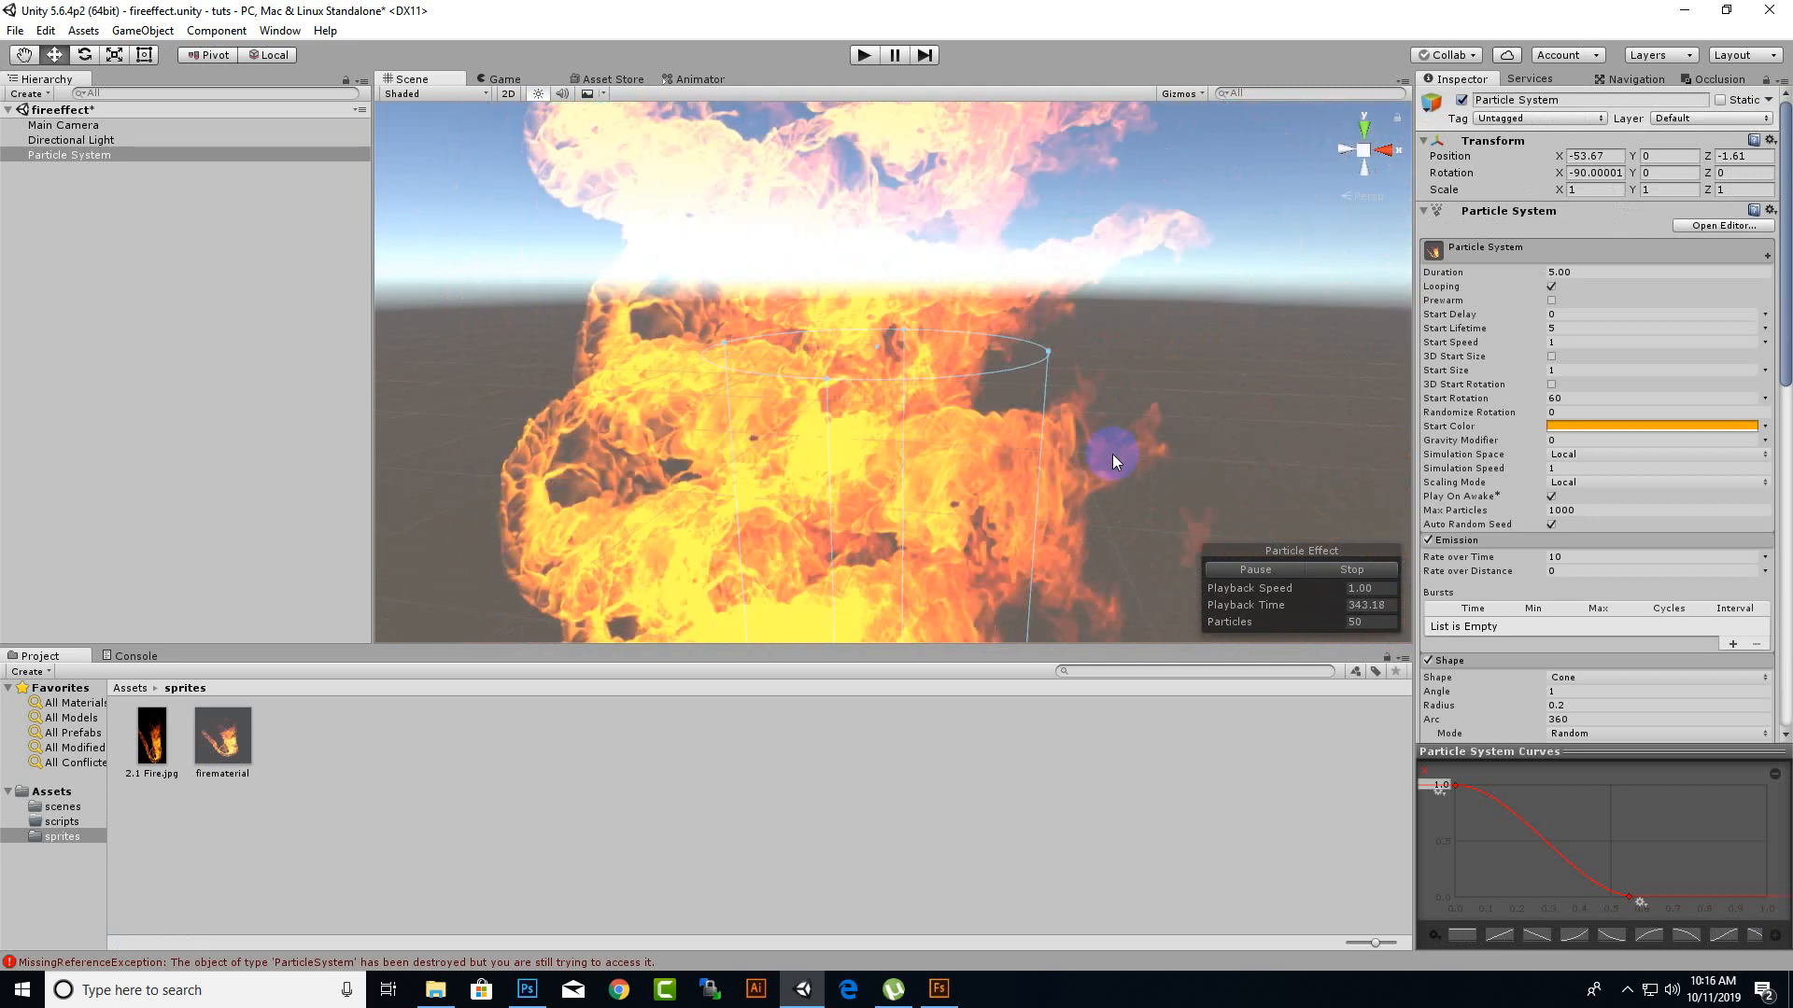
scroll(1112, 454, down, 5)
middle_drag(1103, 454, 1053, 518)
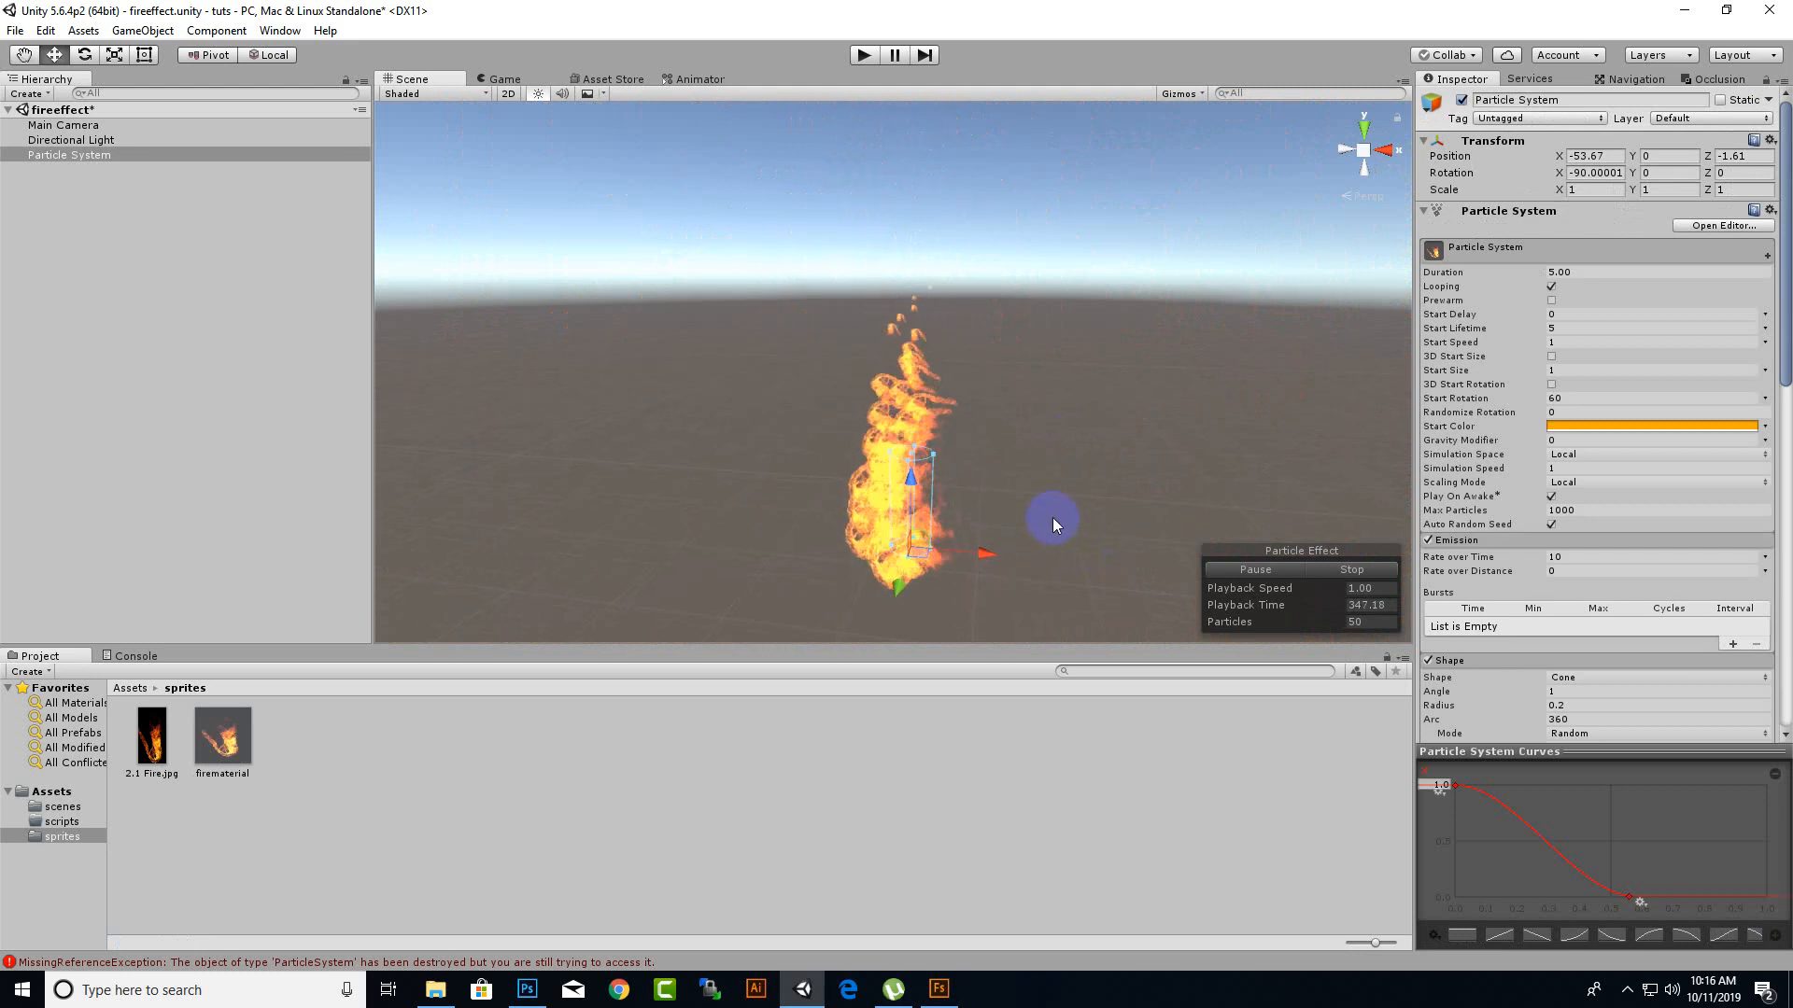
click(131, 689)
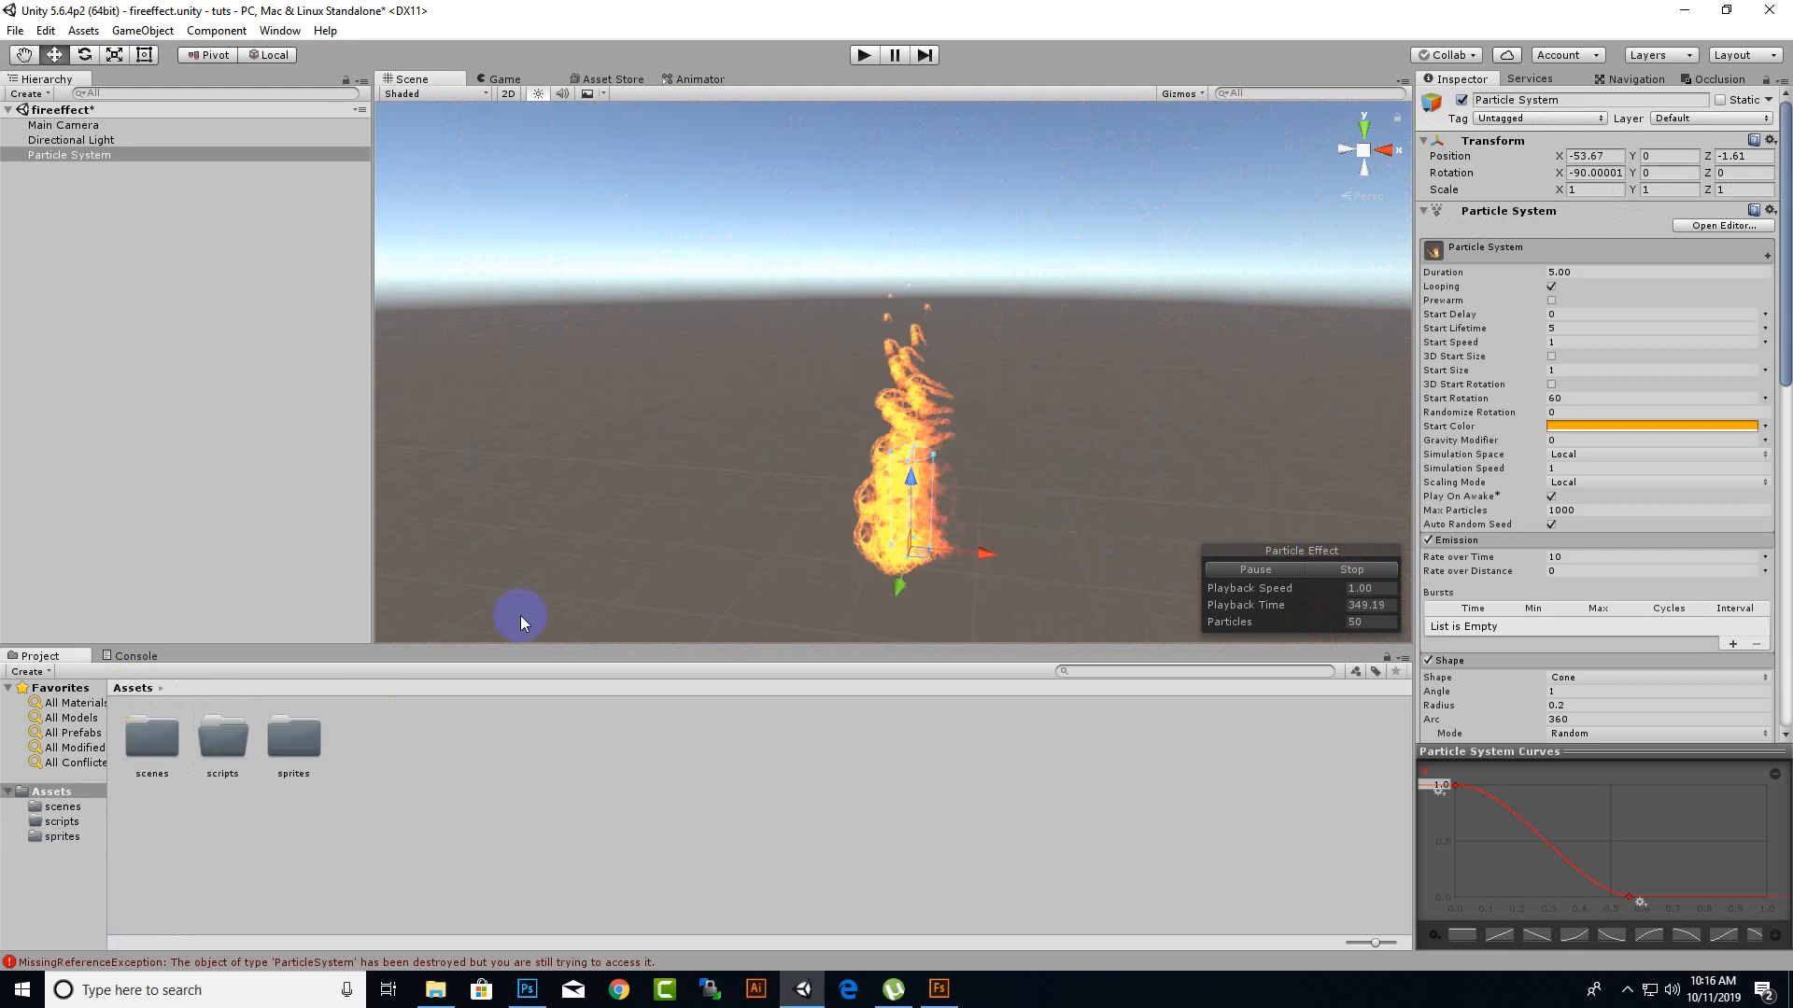
scroll(1045, 513, down, 2)
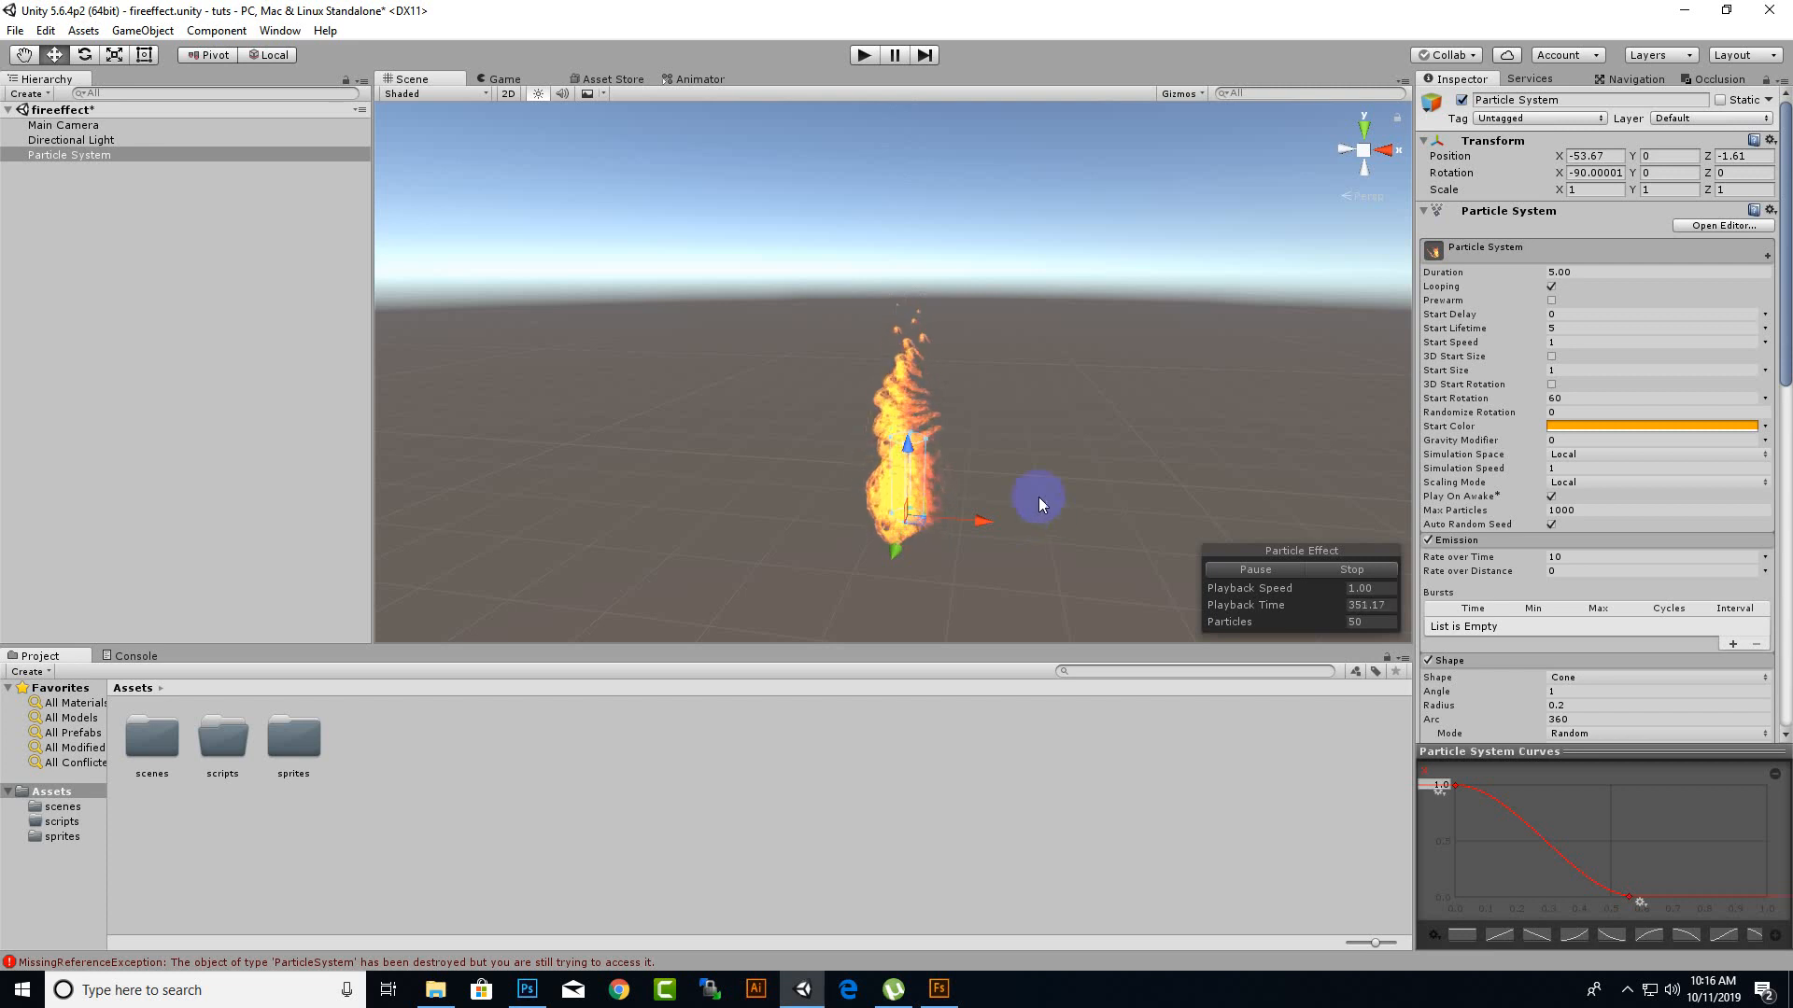